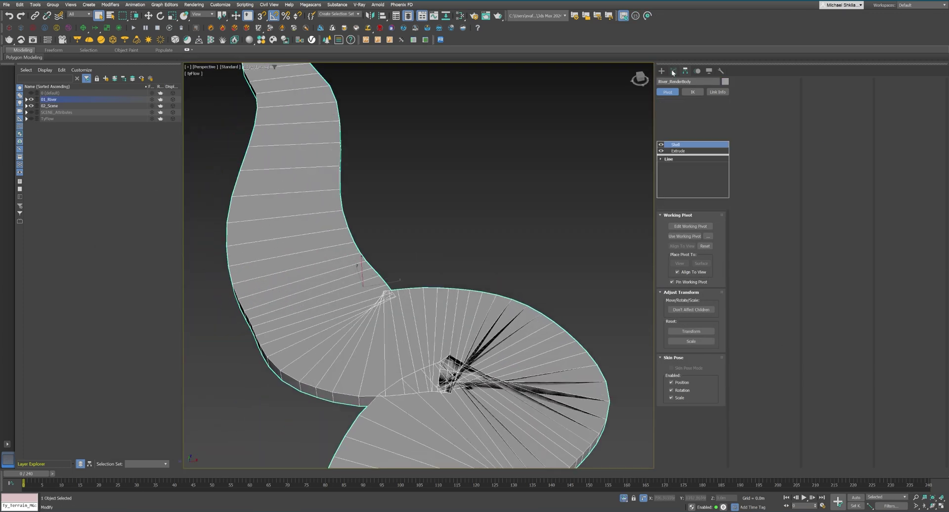
Step: Add a tySelect modifier selecting polygons by Normals above the river body's Shell, with a DeleteMesh modifier on top of it
click(672, 70)
click(799, 95)
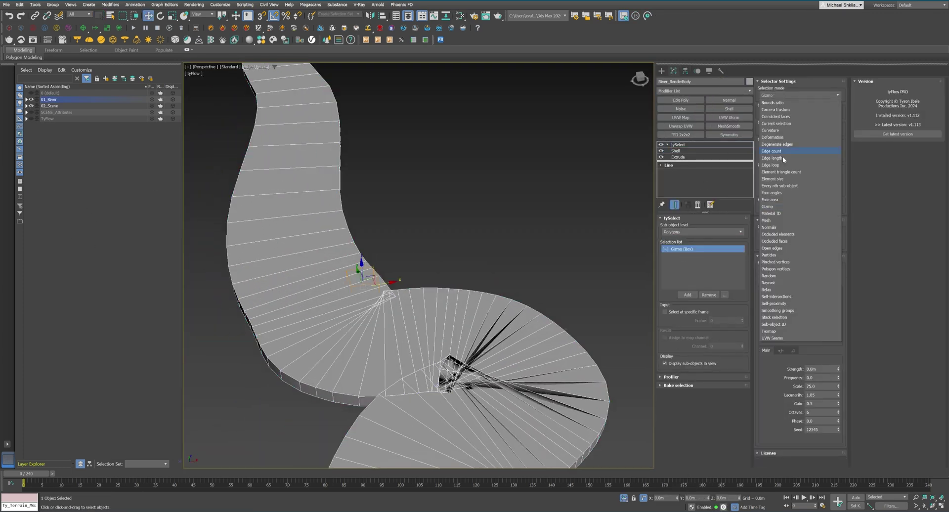
click(782, 157)
click(680, 90)
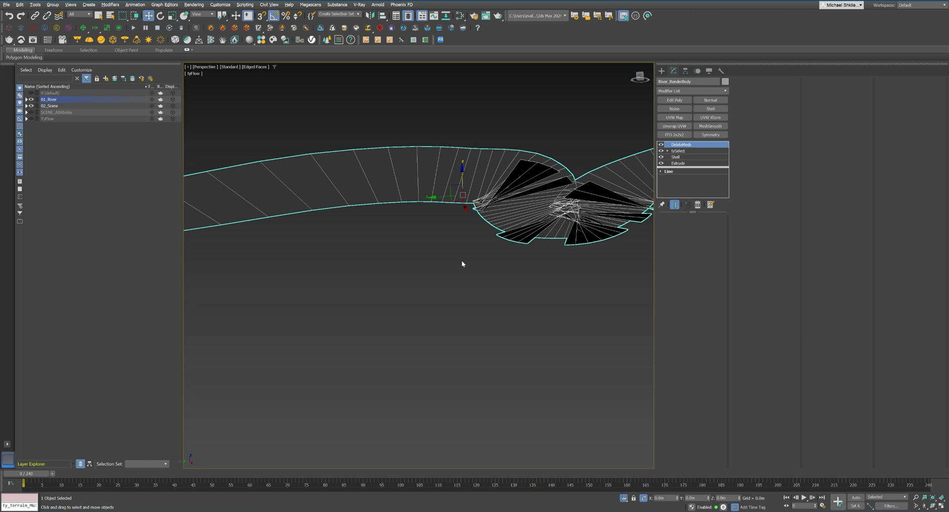
click(685, 144)
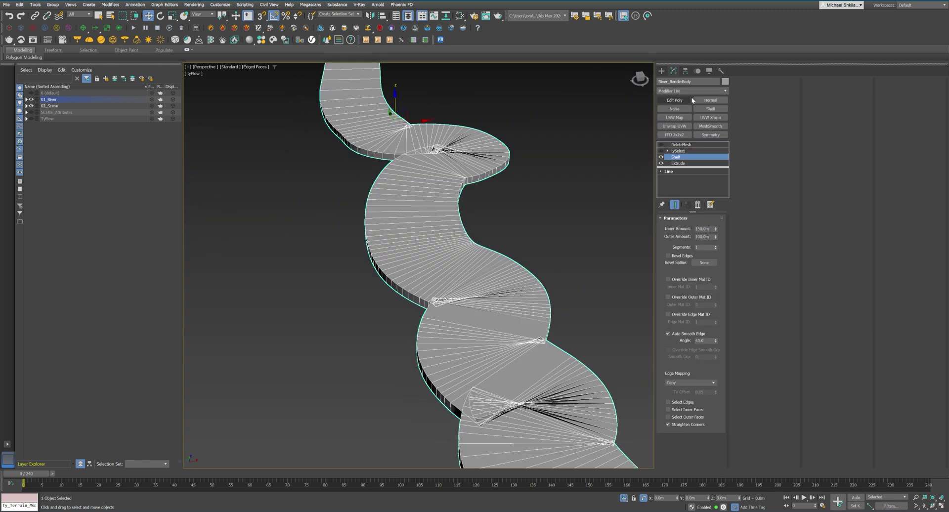
Step: Try a Vertex Weld modifier with a threshold of 20 directly above the river body's Shell
click(691, 93)
text(ver)
key(Return)
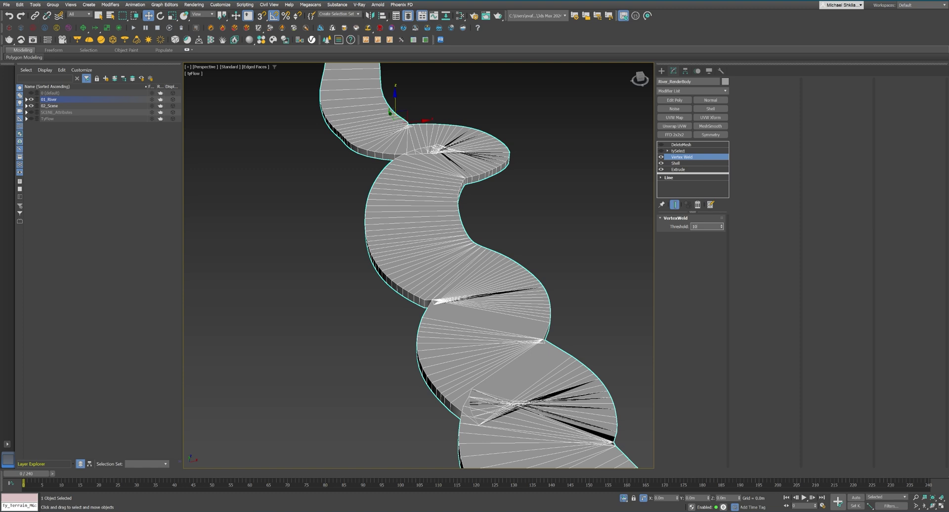
text(20)
key(Return)
click(676, 163)
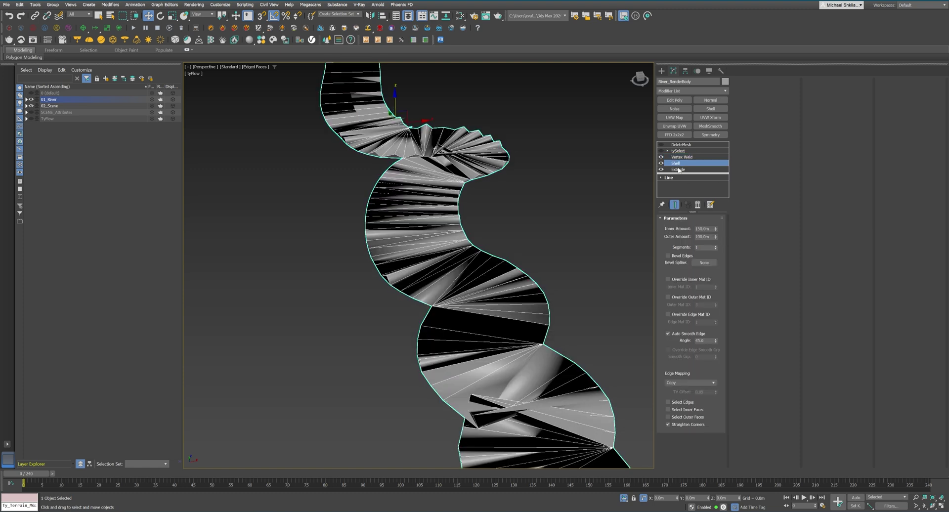
click(678, 170)
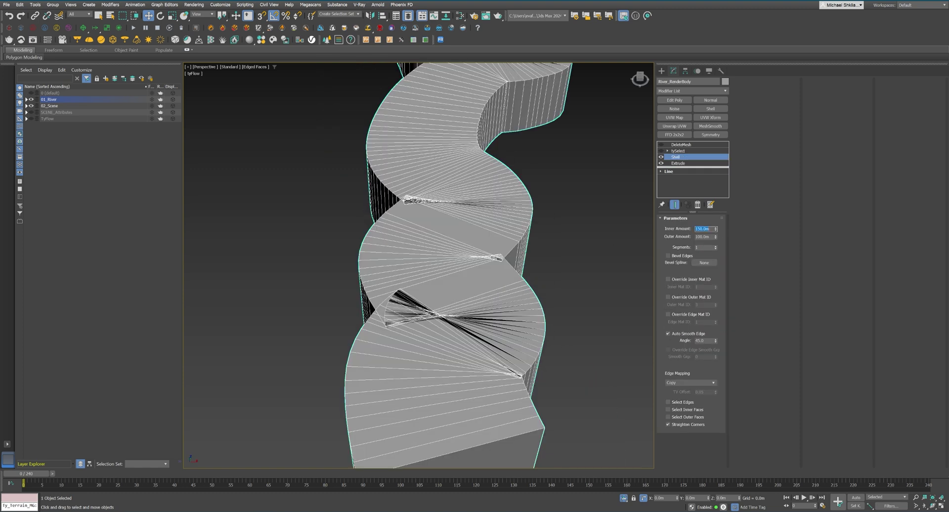
Step: Set the Shell modifier's inner and outer amounts to 50 m
text(50.0m)
key(Tab)
text(50)
key(Return)
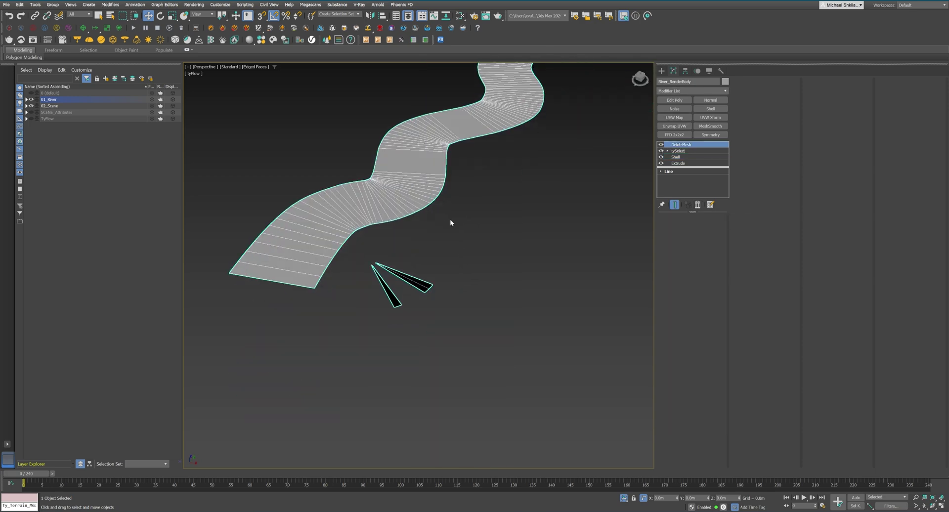
Step: Set the tySelect normals to Absolute with Z 1.0 and threshold 0.1, and its coverage to Window
click(677, 151)
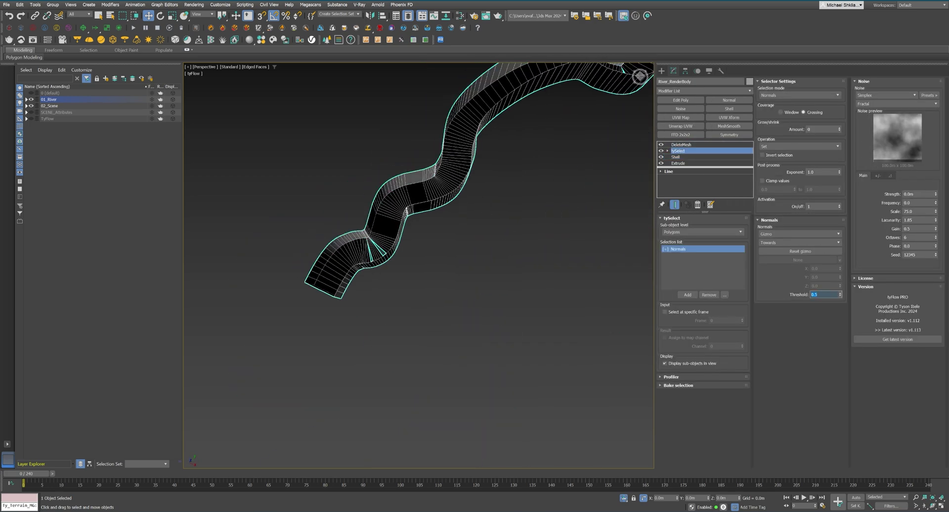
click(798, 233)
click(781, 286)
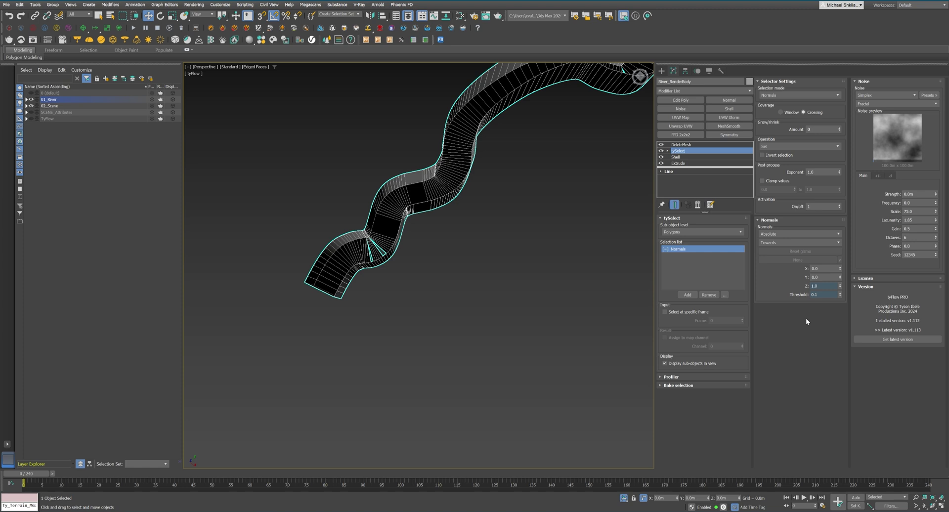
click(781, 112)
Step: Reduce the Shell's inner and outer amounts to 40 m and return to DeleteMesh to check the strip
scroll(417, 267, up, 8)
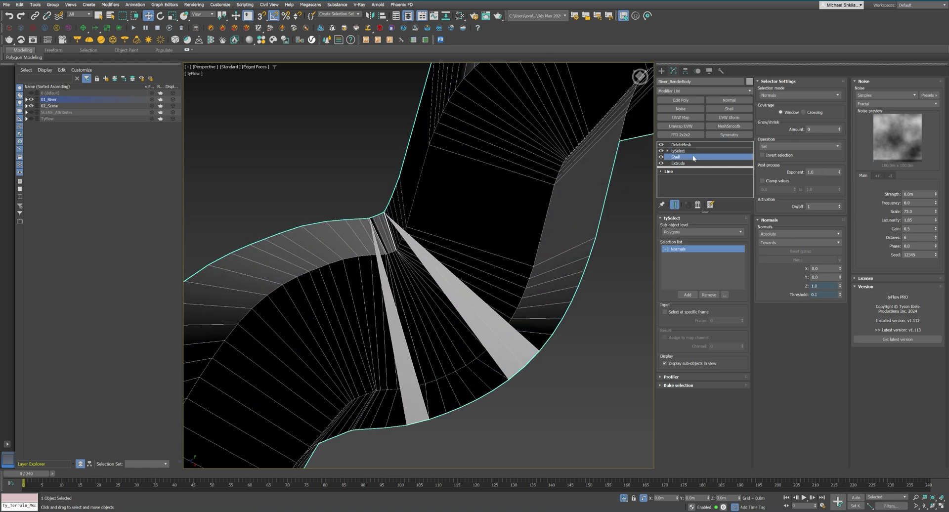
double_click(702, 228)
text(40)
key(Return)
double_click(705, 237)
text(40)
key(Return)
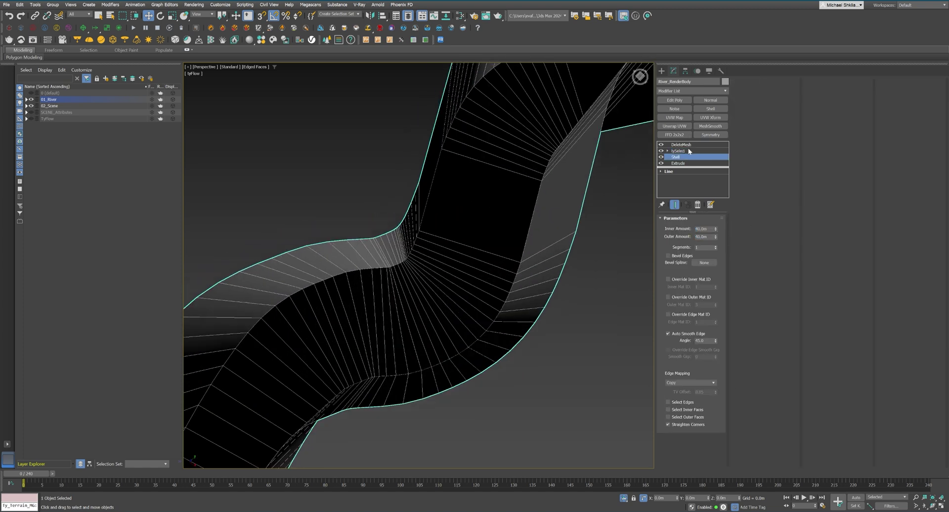
click(678, 150)
click(688, 145)
scroll(530, 192, down, 5)
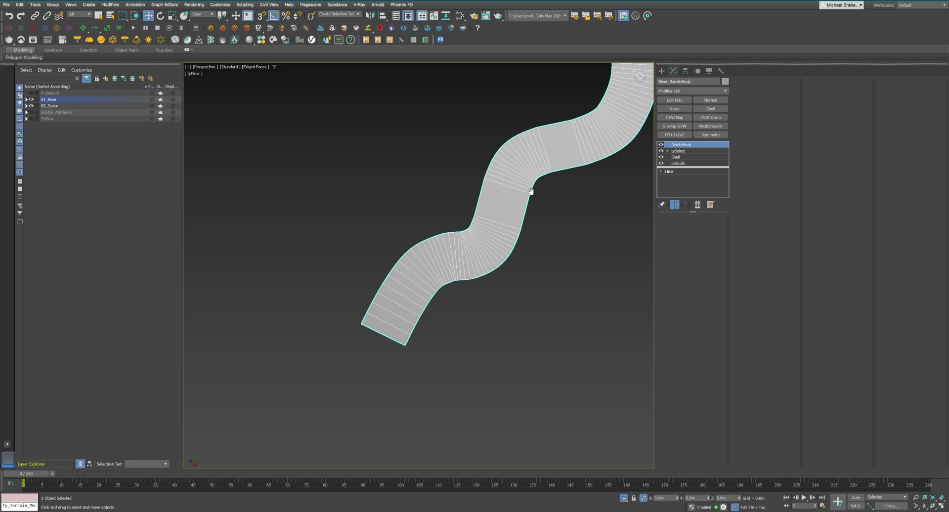
Step: Narrow the river at its split bend by setting the Shell's inner and outer amounts to 30 m
alt+middle_drag(530, 191, 521, 270)
key(z)
key(q)
scroll(430, 270, up, 6)
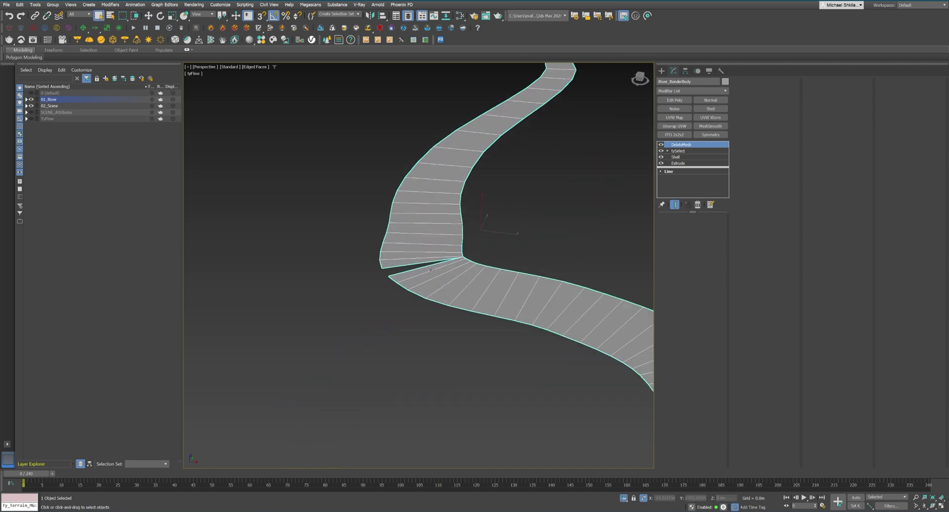
click(682, 157)
double_click(702, 229)
text(30)
key(Return)
double_click(704, 237)
text(30)
key(Return)
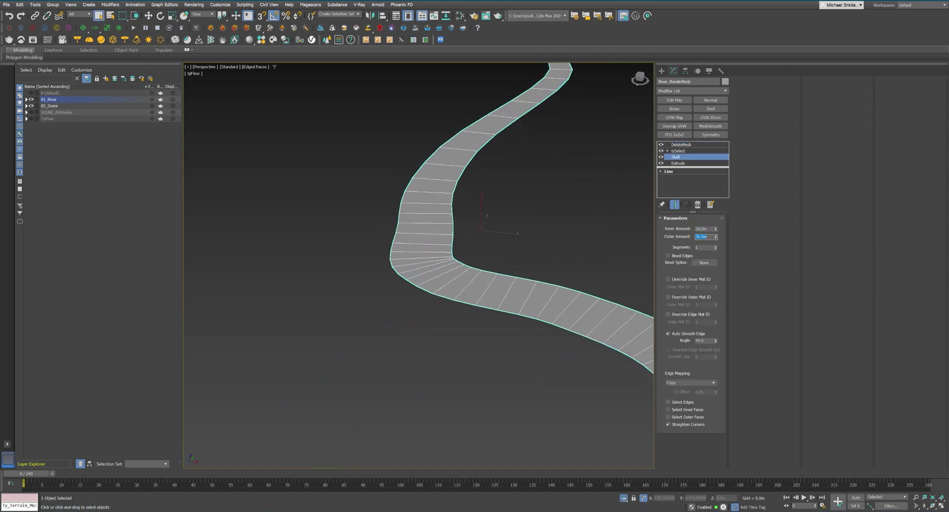
scroll(519, 266, down, 5)
click(688, 144)
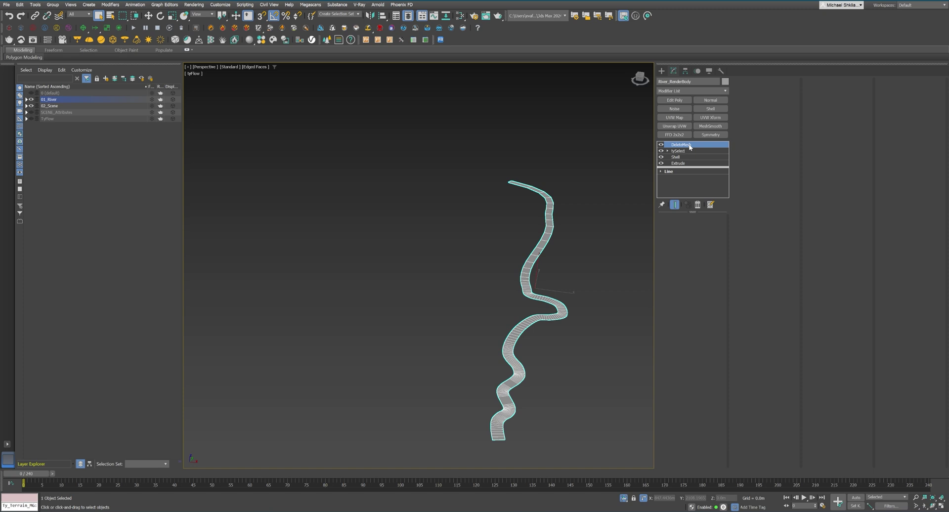
Step: Set the interpolation steps of the river's base line to 2
mouse_move(552, 247)
alt+middle_down()
mouse_move(547, 201)
mouse_move(509, 210)
mouse_move(543, 242)
alt+middle_up()
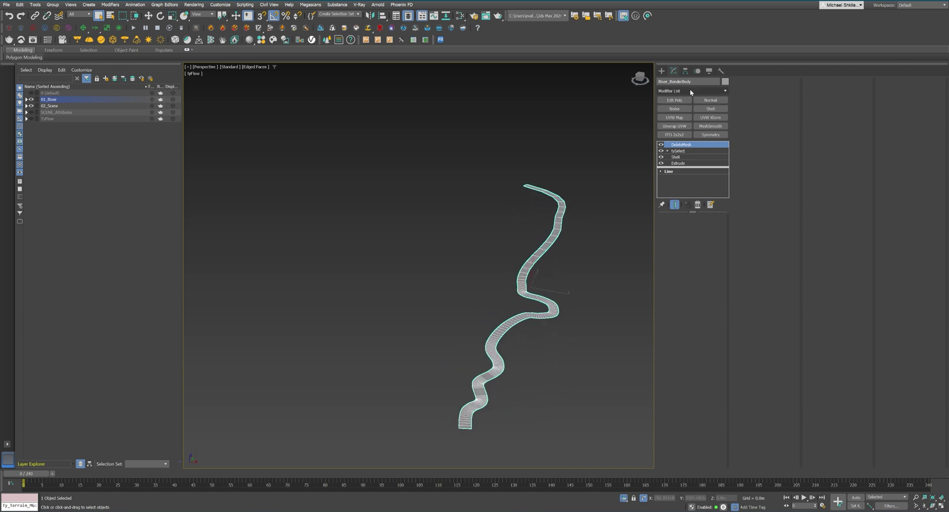
scroll(528, 306, up, 5)
alt+middle_drag(539, 311, 588, 316)
scroll(479, 237, down, 5)
alt+middle_drag(505, 321, 504, 297)
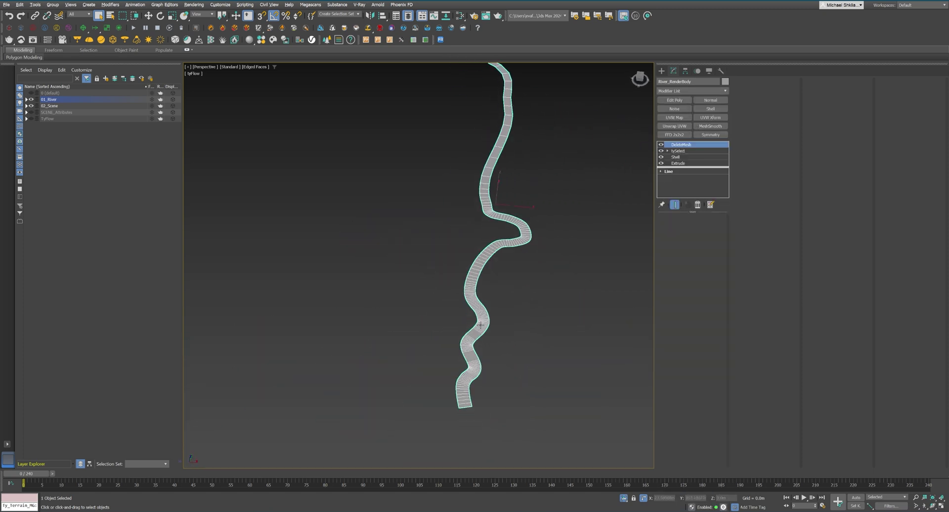
scroll(496, 300, up, 1)
click(675, 172)
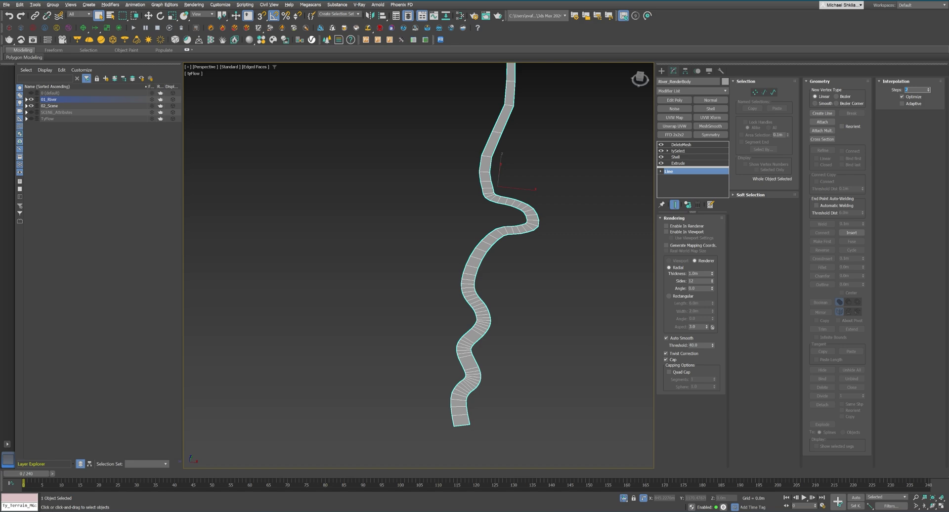
Step: Widen the river by setting the Shell's inner amount to 50 m and outer amount to 45 m
click(693, 164)
click(693, 157)
double_click(702, 229)
text(50)
key(Return)
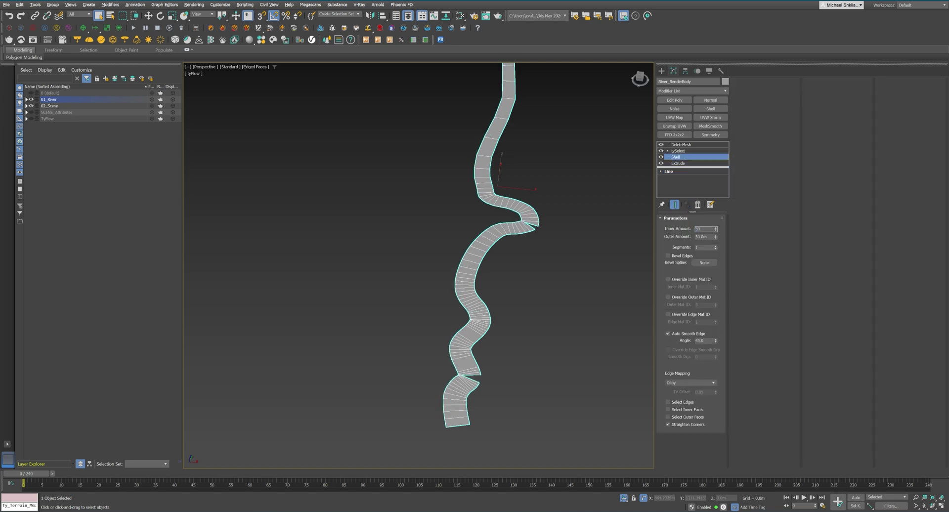
key(Tab)
text(50)
key(Return)
text(45)
key(Return)
Step: Add an Edit Poly modifier above DeleteMesh, enter edge editing and show edged faces over the terrain
click(675, 100)
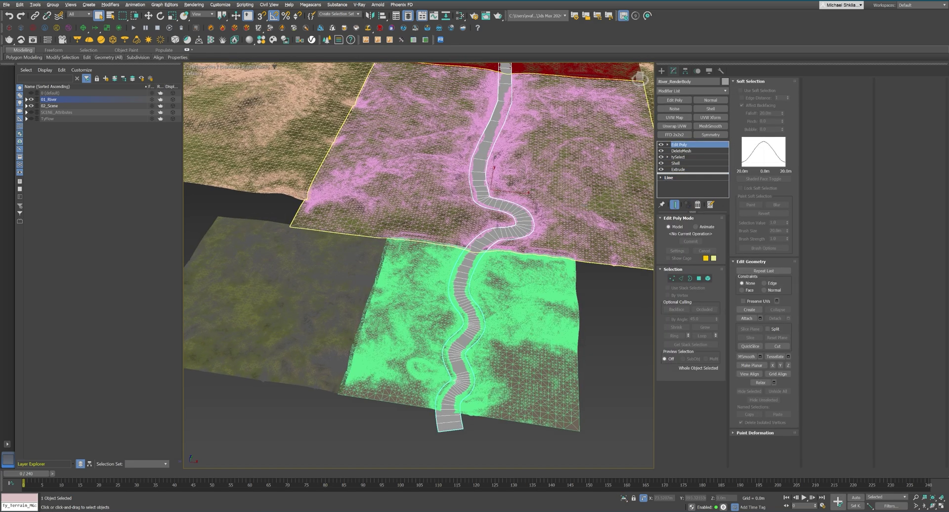
scroll(515, 160, up, 5)
key(2)
key(F4)
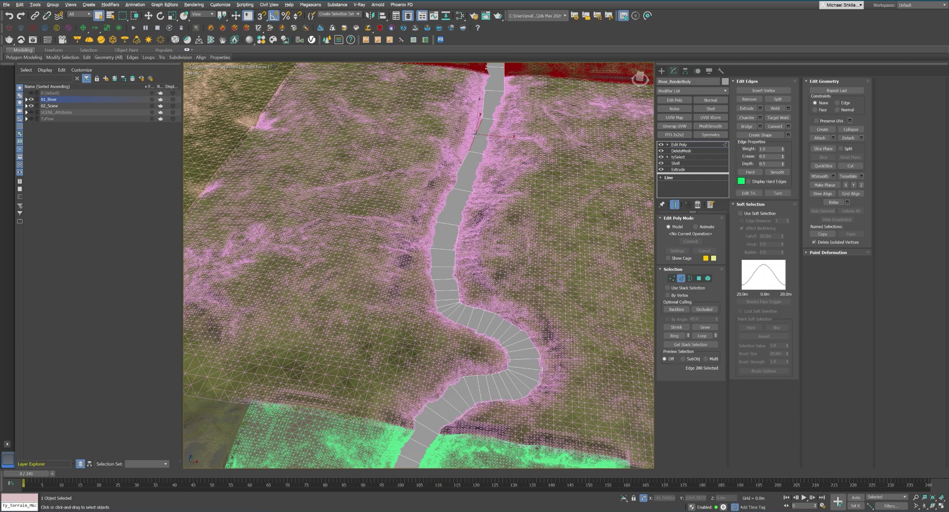
double_click(474, 143)
key(w)
alt+right_click(477, 131)
click(507, 112)
middle_drag(483, 79, 479, 192)
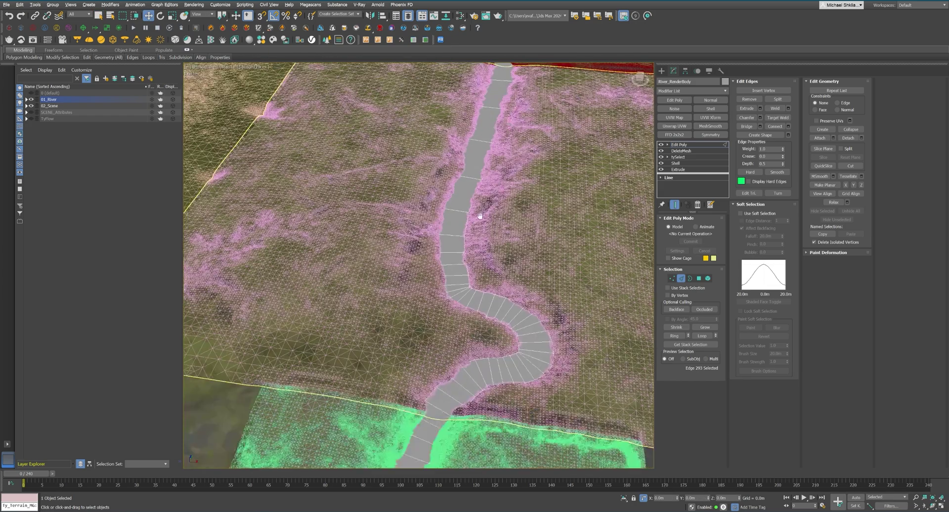
Step: Switch to vertex editing and move the vertices along the upper bank of the sharp bend outward into the terrain
key(1)
scroll(491, 266, up, 5)
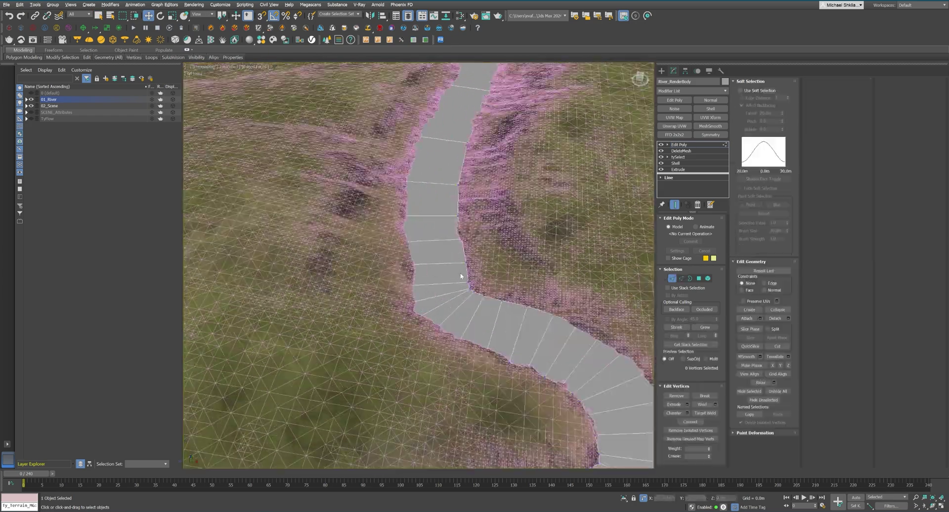
drag(485, 306, 509, 285)
drag(512, 313, 575, 306)
drag(586, 338, 608, 314)
middle_drag(608, 314, 554, 293)
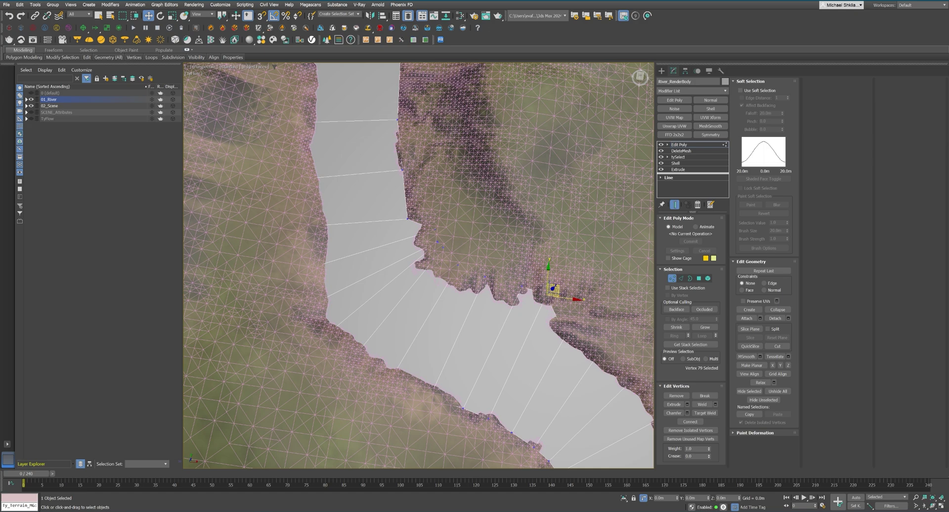
drag(568, 330, 585, 310)
Step: Push the right bank's vertices outward into the slope along the stretch upstream of the sharp bend
drag(408, 219, 432, 201)
drag(401, 170, 421, 158)
drag(397, 120, 419, 109)
middle_drag(419, 109, 426, 309)
drag(410, 249, 425, 241)
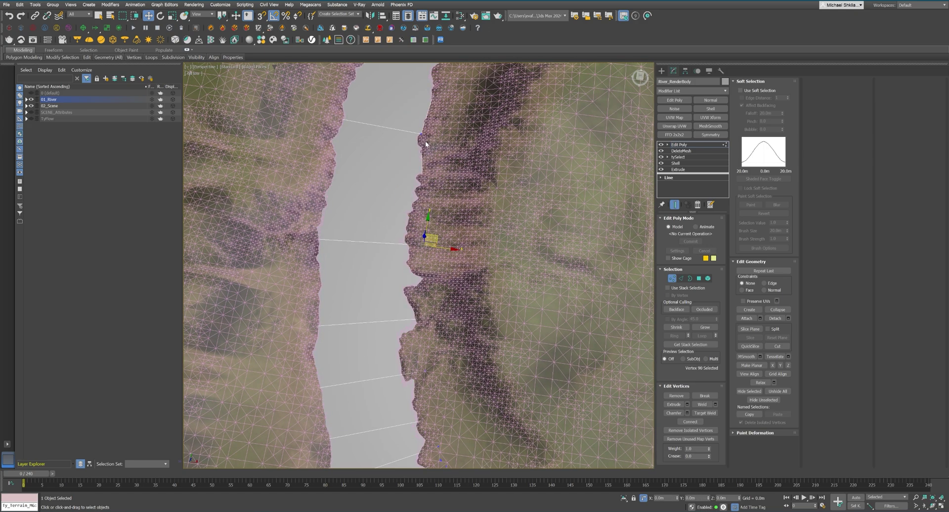
drag(415, 134, 432, 126)
Step: Move the vertices on the inner bank of the sharp bend into the terrain to close the gaps along the shore
middle_drag(404, 370, 320, 211)
click(430, 282)
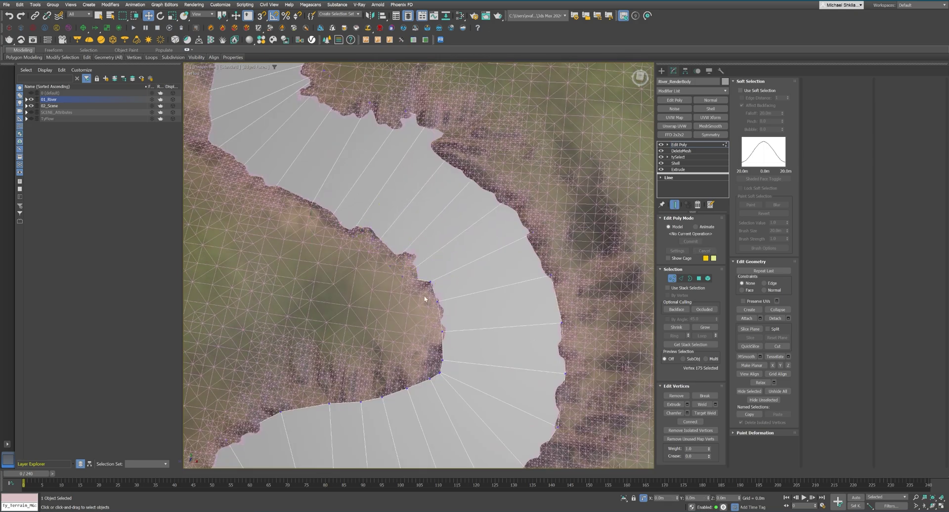
drag(440, 359, 406, 333)
middle_drag(406, 333, 434, 299)
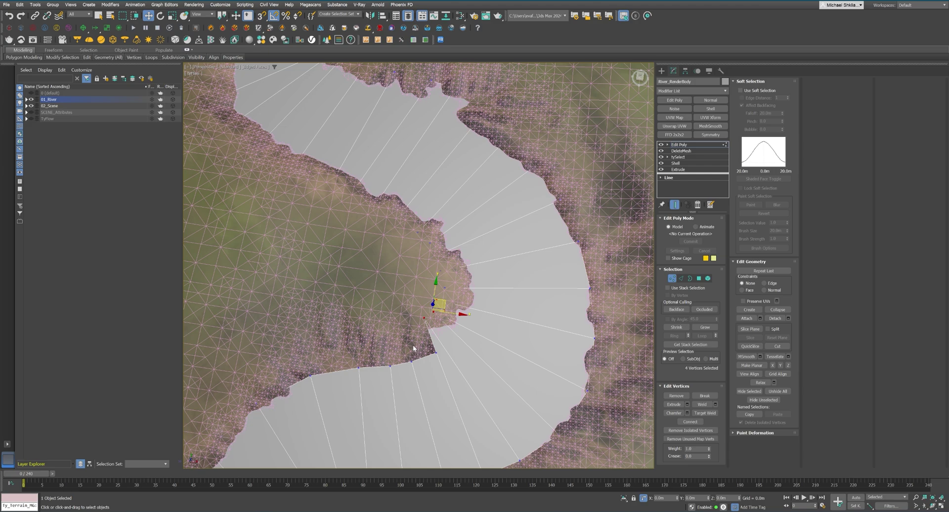
drag(400, 371, 441, 346)
drag(434, 351, 416, 312)
drag(388, 358, 358, 298)
drag(310, 375, 292, 319)
middle_drag(293, 320, 450, 180)
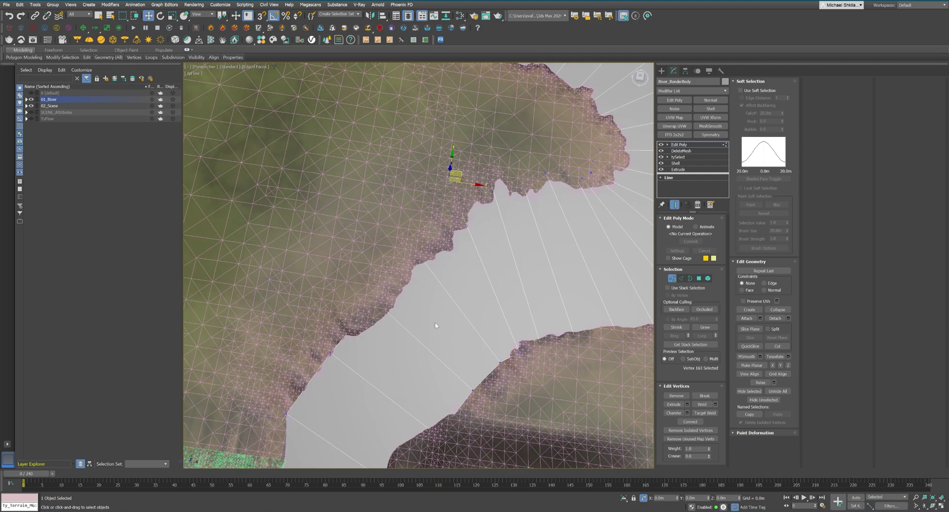
Step: Move vertices on both banks just below the sharp bend outward, ahead of the border with the green terrain tile
drag(499, 362, 531, 367)
scroll(531, 366, down, 3)
drag(385, 334, 363, 311)
drag(352, 382, 317, 361)
middle_drag(317, 362, 371, 97)
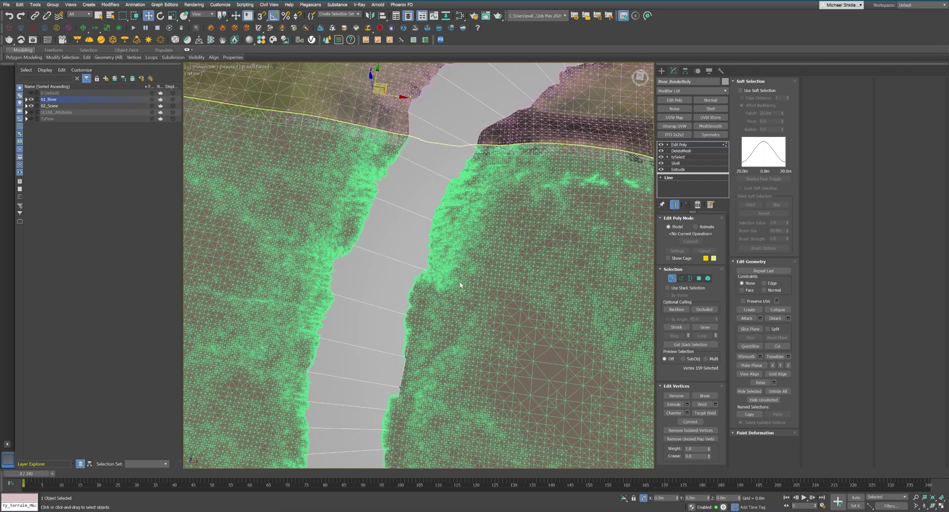
Step: Move right bank vertices outward at the narrow bends on the green terrain tile
middle_drag(425, 390, 496, 187)
drag(472, 299, 495, 292)
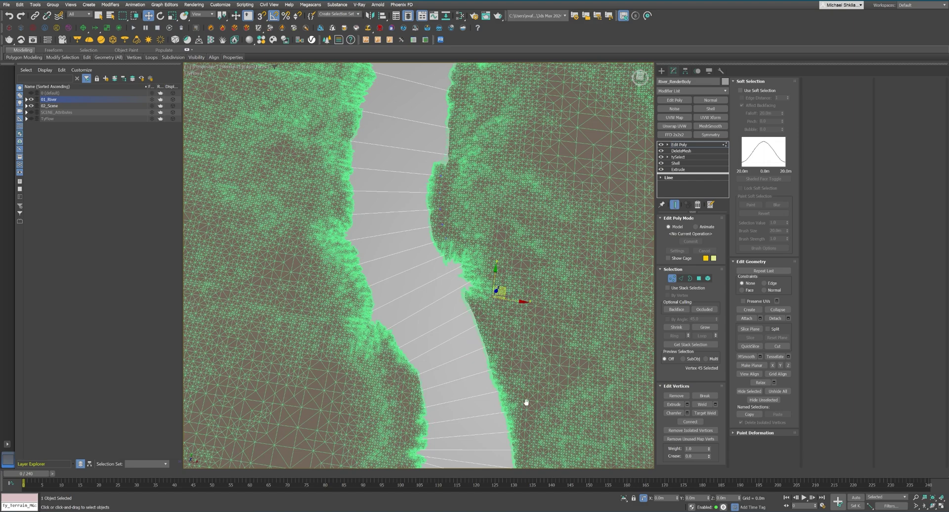
middle_drag(525, 403, 534, 80)
drag(496, 410, 521, 384)
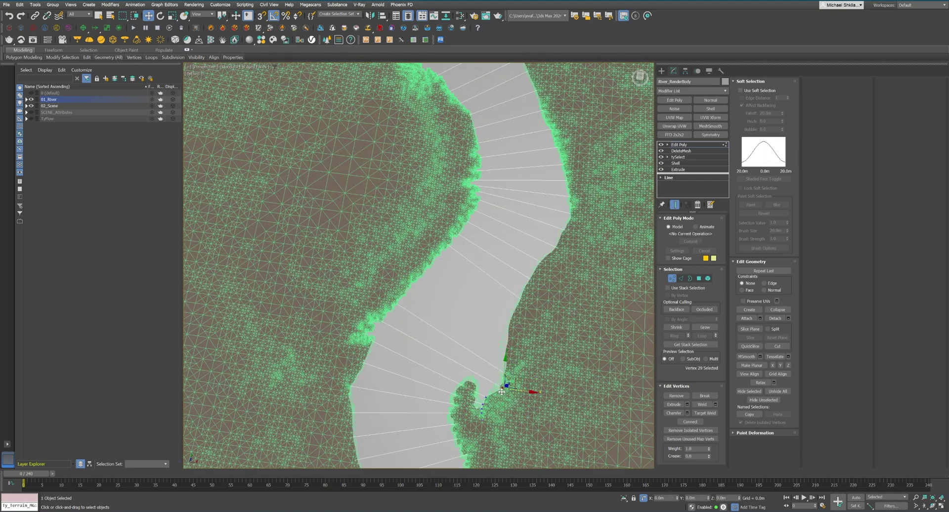
Step: Spread the clustered inner bank vertices of the green tile's tight bend into the terrain, using wireframe display to reach them
middle_drag(489, 426, 455, 249)
click(478, 364)
middle_drag(487, 368, 404, 238)
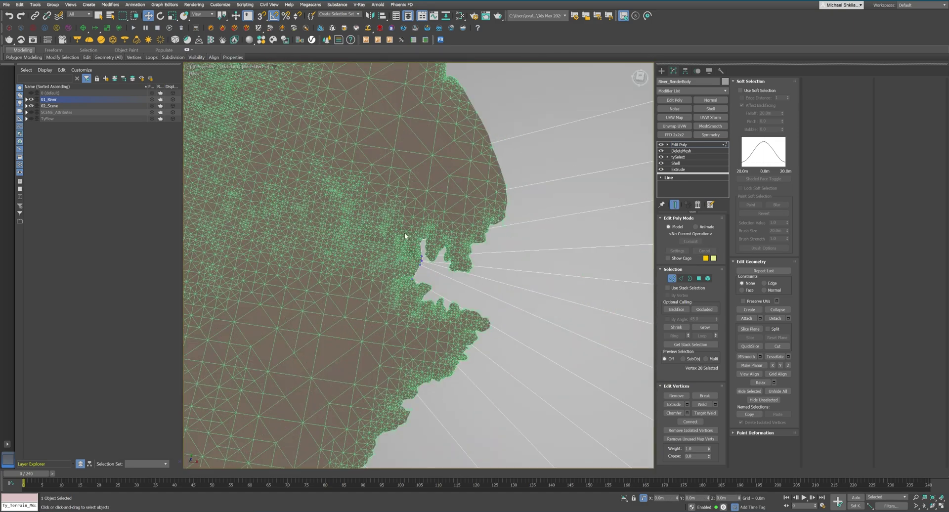
drag(426, 255, 420, 251)
key(F3)
mouse_move(361, 208)
mouse_down()
mouse_move(425, 270)
mouse_move(410, 296)
mouse_up()
drag(376, 323, 382, 318)
scroll(424, 316, down, 1)
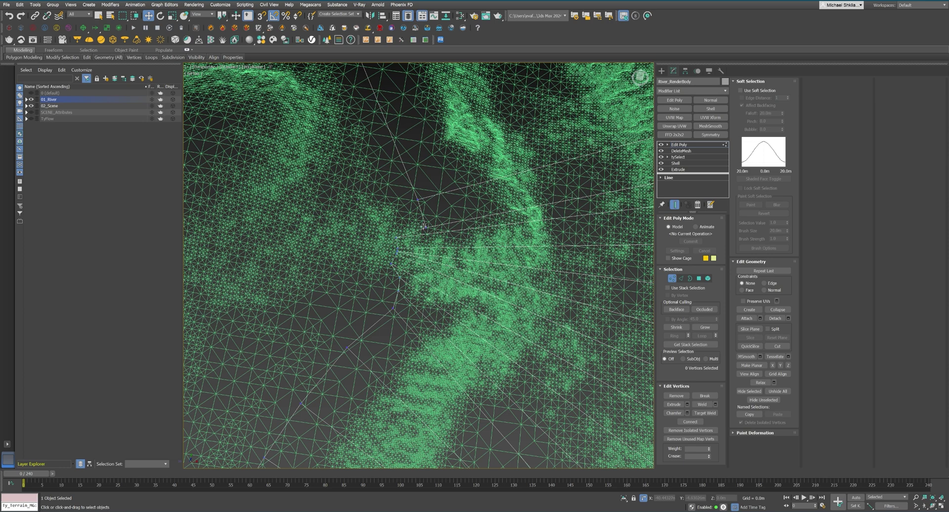
Step: Finish vertex editing, view the shaded river through PhysCamera001, and set the Shell's edge mapping to Strip
key(F3)
scroll(464, 330, down, 5)
key(1)
key(c)
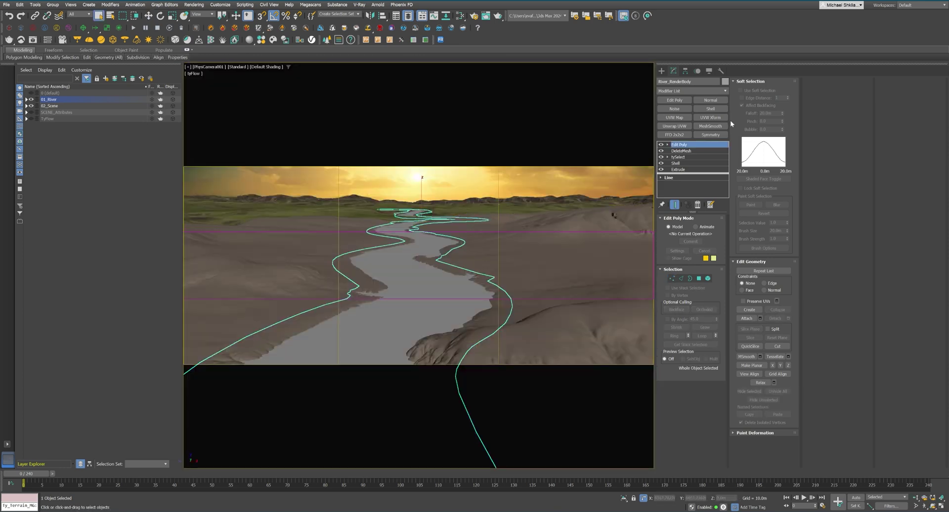
click(683, 170)
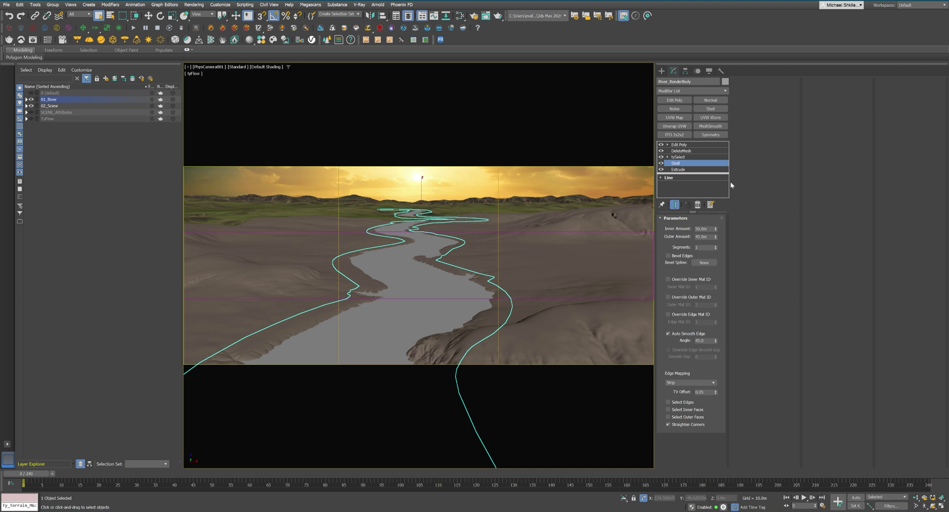
Step: Create a VRayMtl named River in the Slate Material Editor with the Water preset and 0.95 reflection glossiness
key(m)
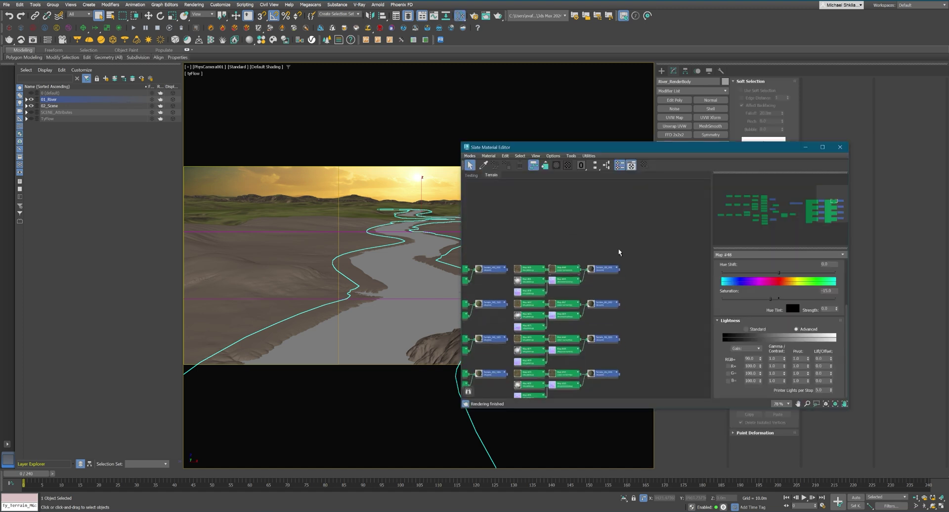
right_click(577, 218)
mouse_move(595, 220)
mouse_move(644, 237)
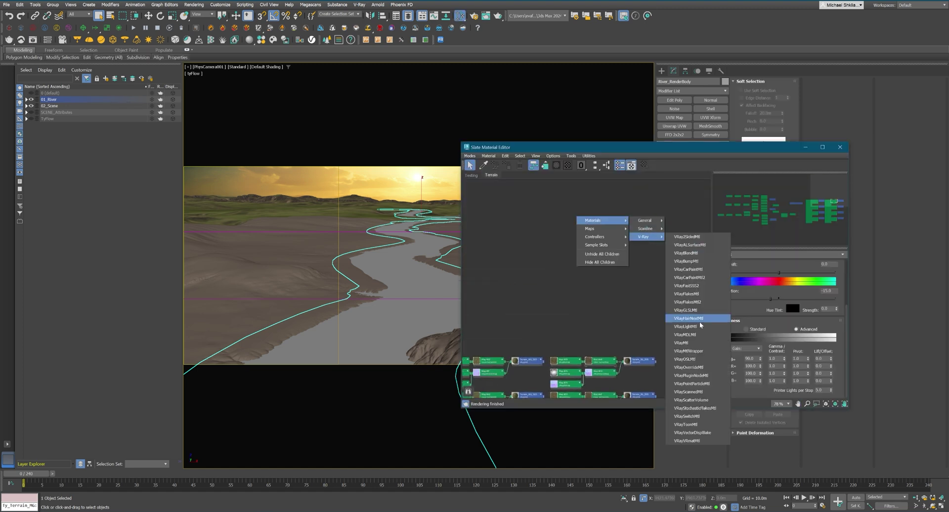
click(683, 342)
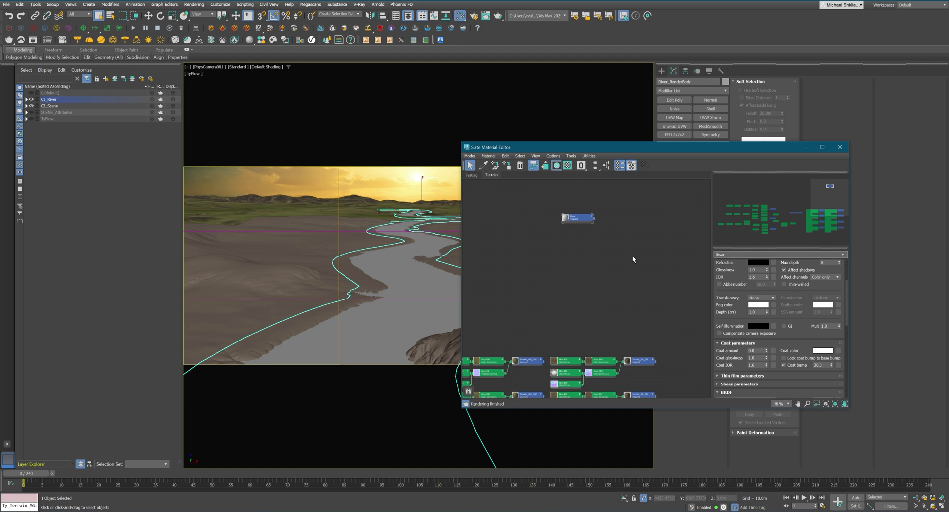
scroll(811, 260, up, 3)
click(818, 270)
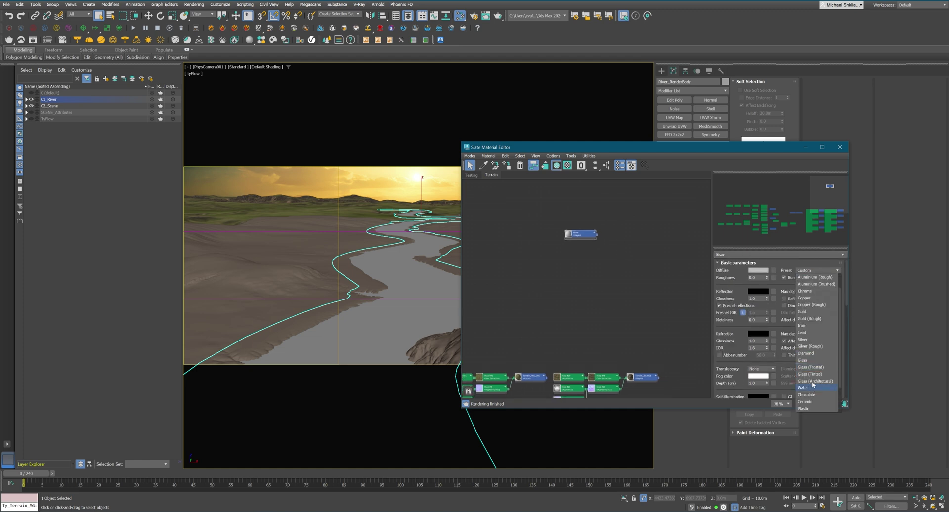
click(812, 385)
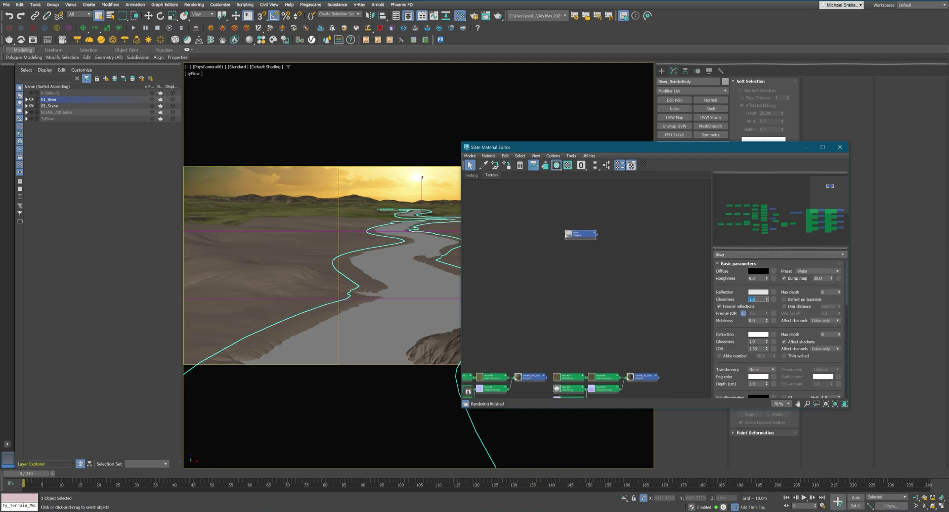
Step: Add a Noise map node beside the River material
right_click(526, 234)
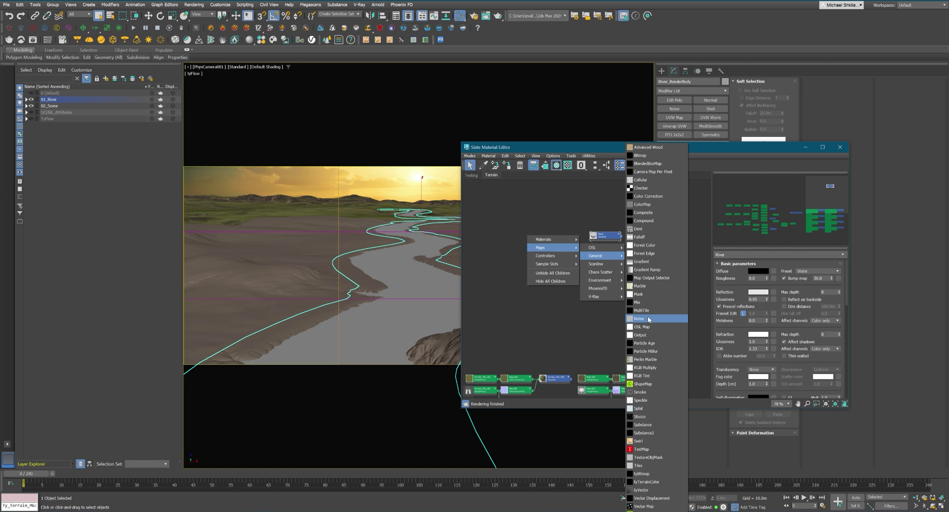
click(652, 317)
drag(528, 239, 559, 241)
mouse_move(554, 242)
mouse_move(604, 251)
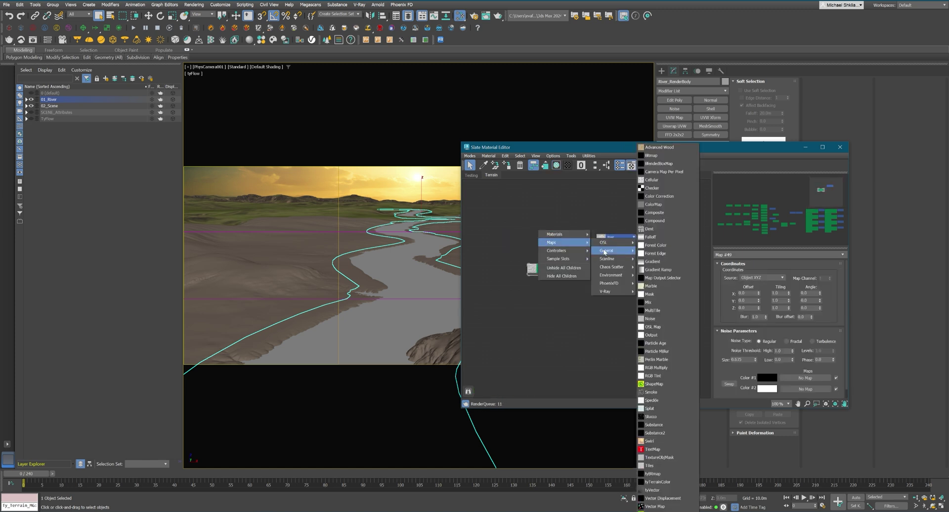
Step: Create a second VRayMtl with a Checker map as its diffuse and assign it to the river mesh
right_click(612, 221)
mouse_move(637, 226)
mouse_move(678, 241)
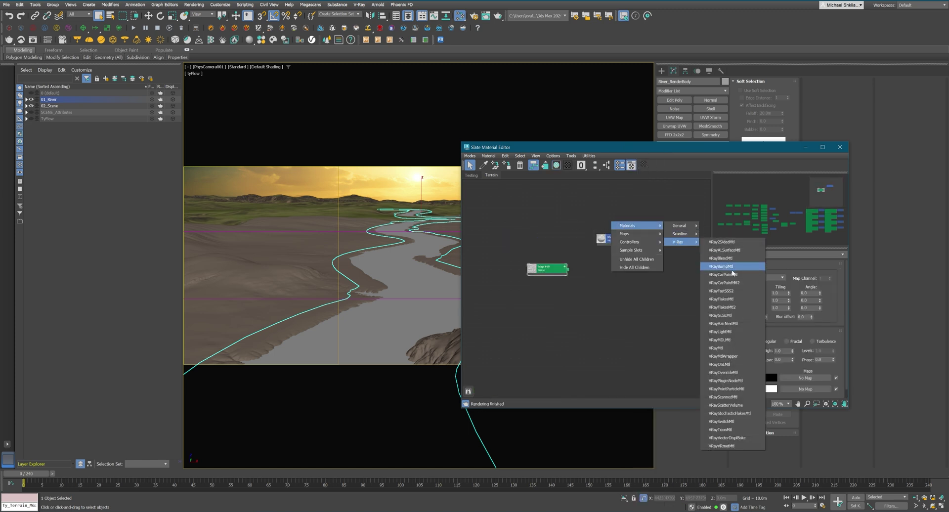
click(721, 347)
right_click(528, 217)
mouse_move(558, 229)
mouse_move(612, 238)
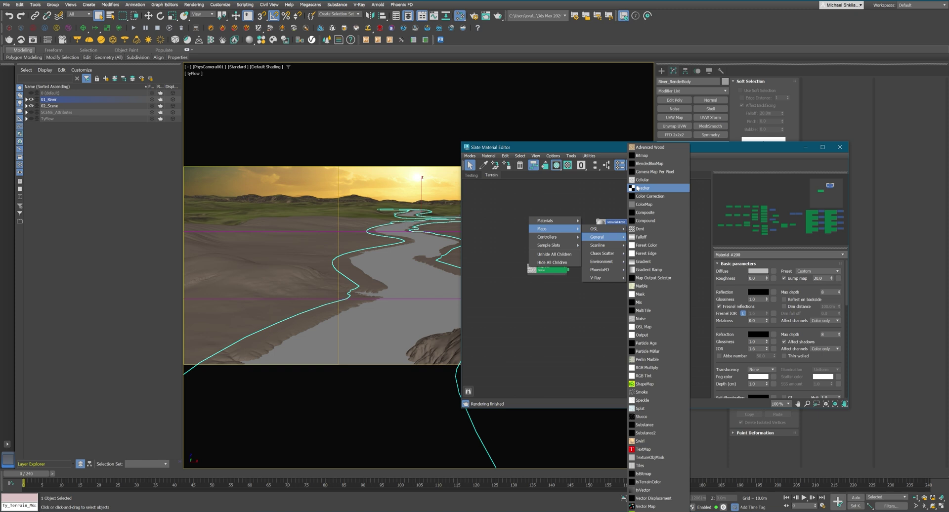
click(645, 188)
drag(536, 214, 606, 227)
click(639, 241)
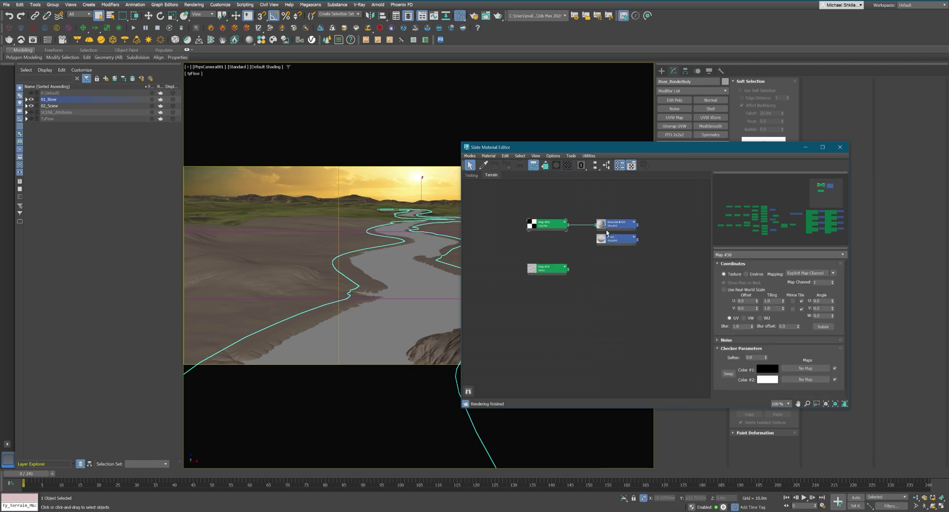
right_click(606, 227)
click(634, 246)
Step: Add a UVW Xform modifier to the top of the river's stack and try a U offset of 50 m
drag(591, 149, 177, 58)
key(alt+w)
key(alt+w)
click(692, 91)
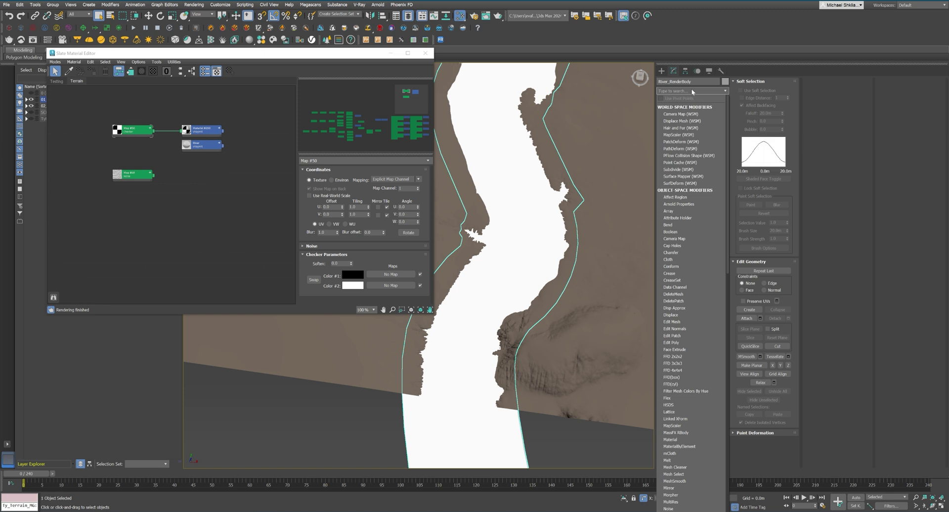
text(uvw)
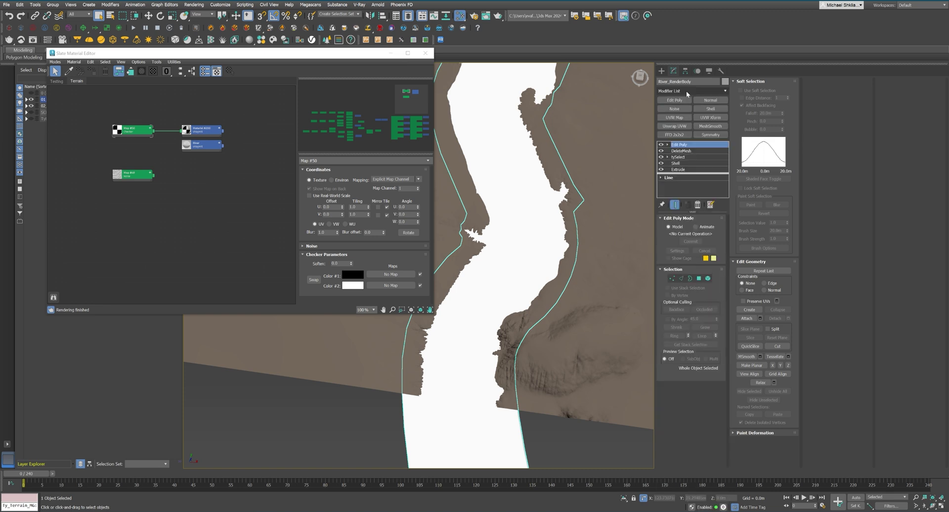
click(686, 91)
click(686, 93)
click(710, 118)
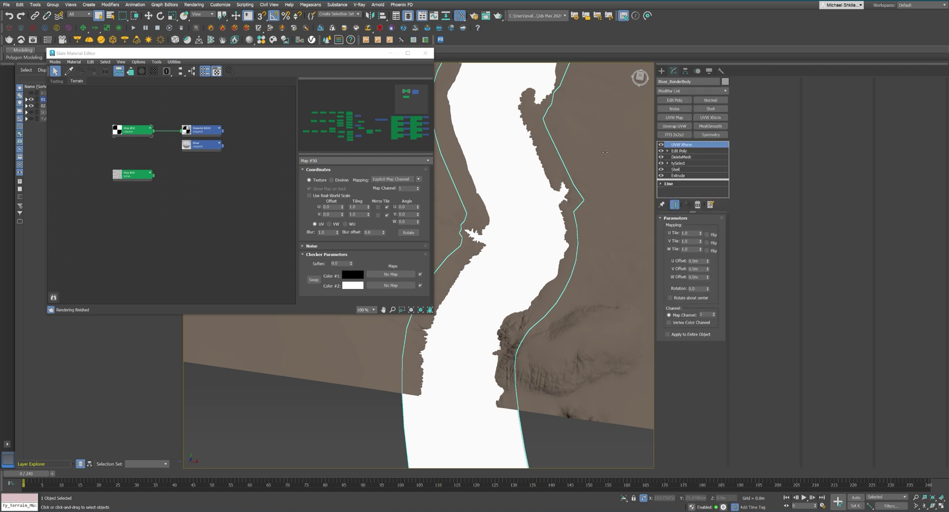
scroll(557, 253, down, 8)
click(694, 261)
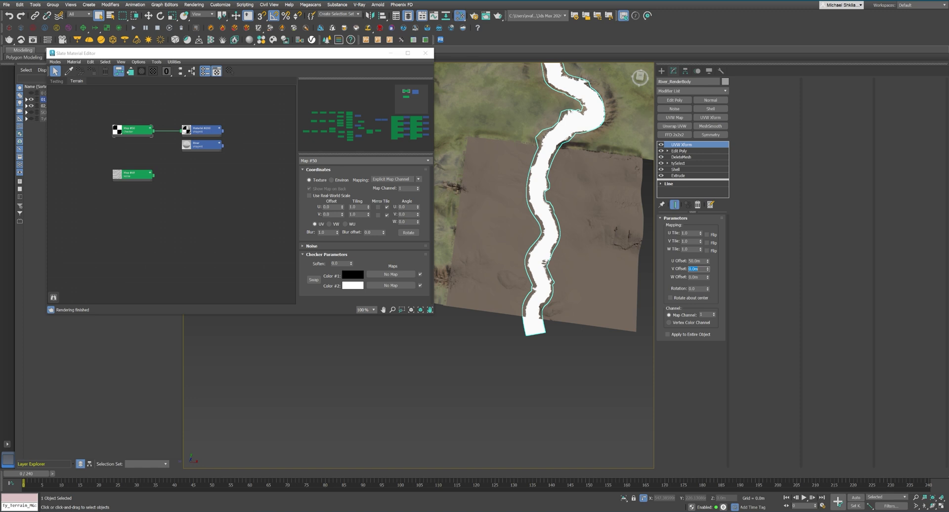
Step: Try Copy as the Shell's edge mapping and return it to Strip
click(675, 169)
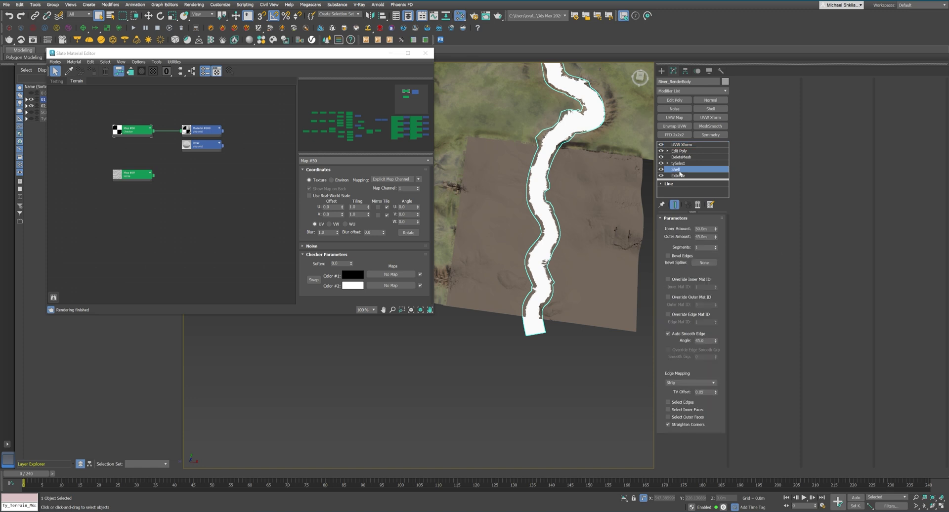
click(680, 176)
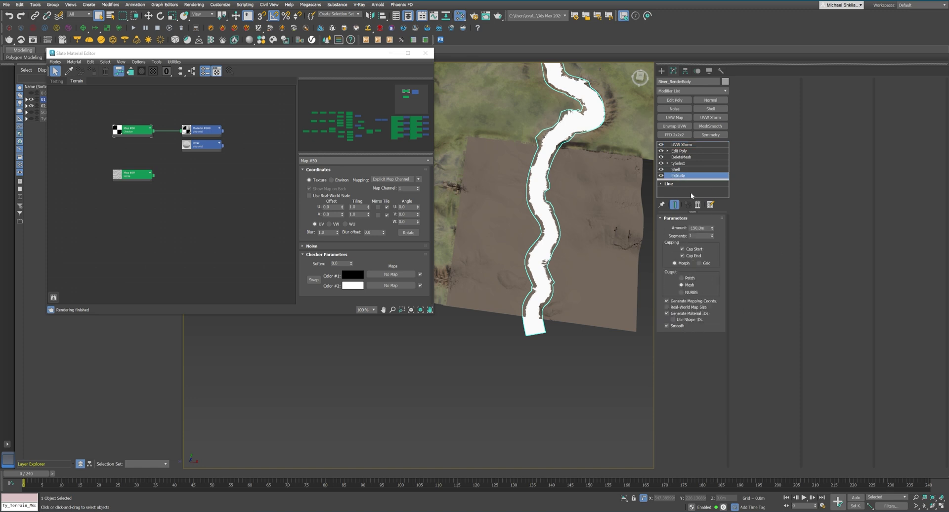
click(681, 170)
click(713, 388)
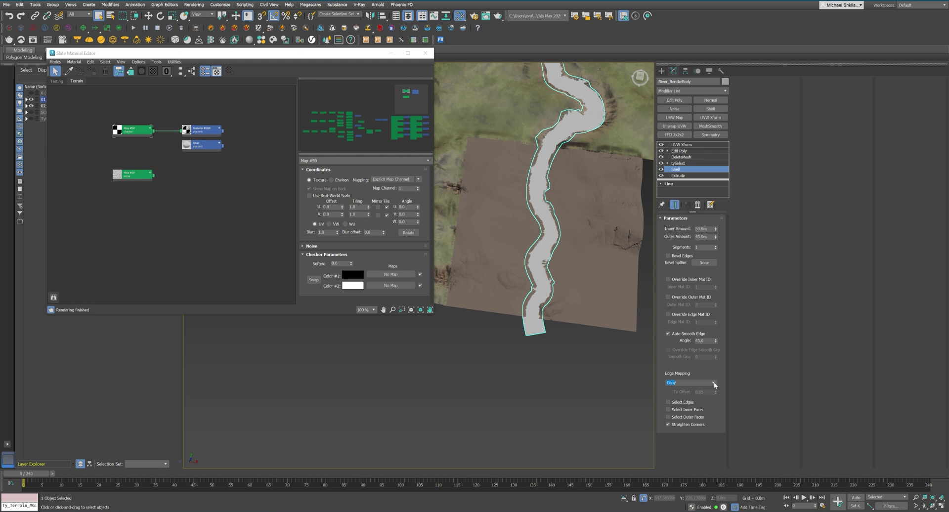
click(707, 402)
click(704, 397)
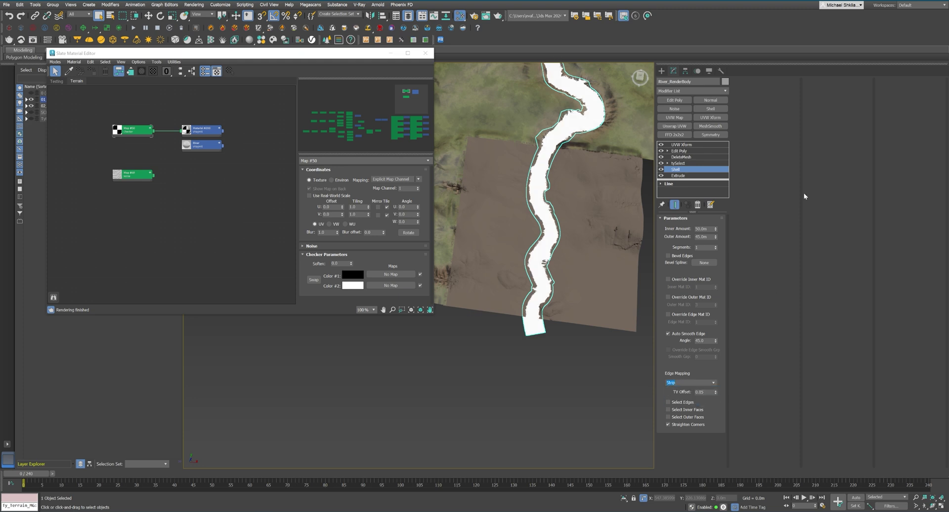
Step: Reset the UVW Xform's U offset to 0 m and set its V tile to 30 and U tile to 90
click(686, 163)
click(687, 157)
click(688, 150)
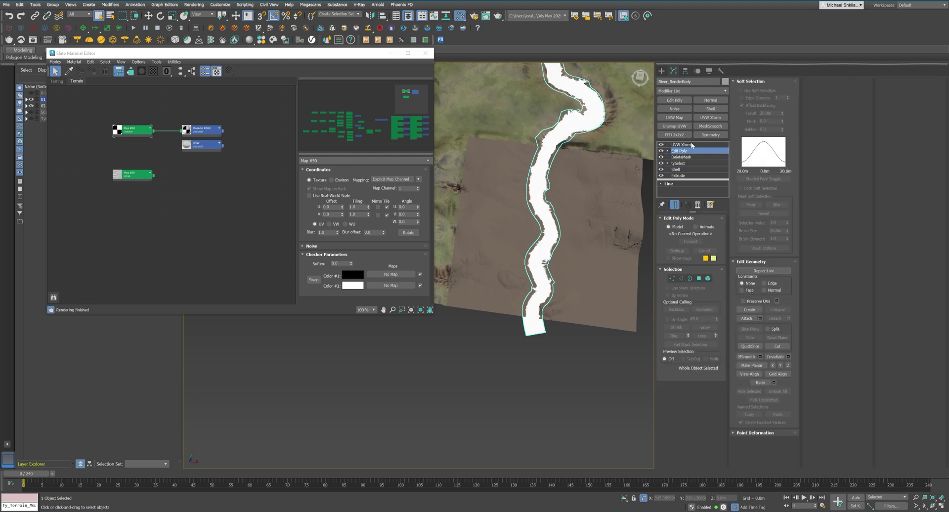
click(688, 145)
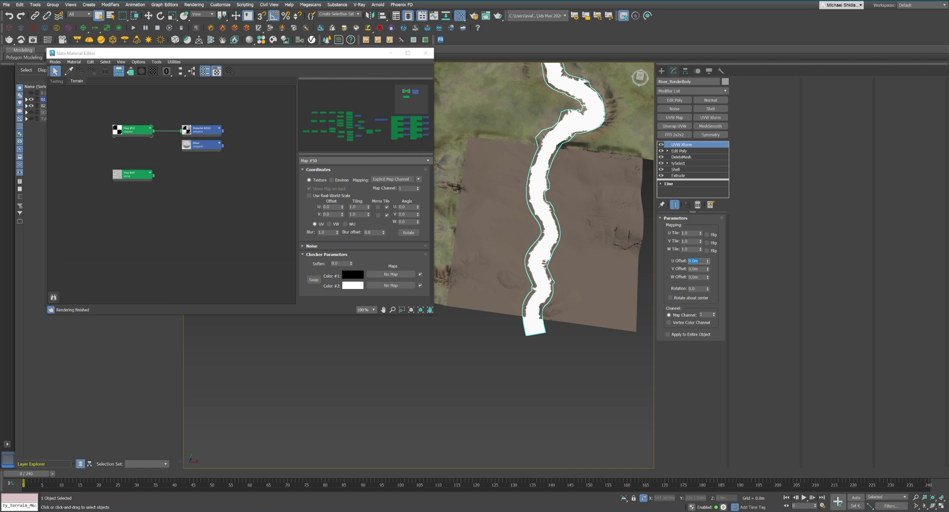
drag(700, 241, 701, 149)
key(Up)
key(Up)
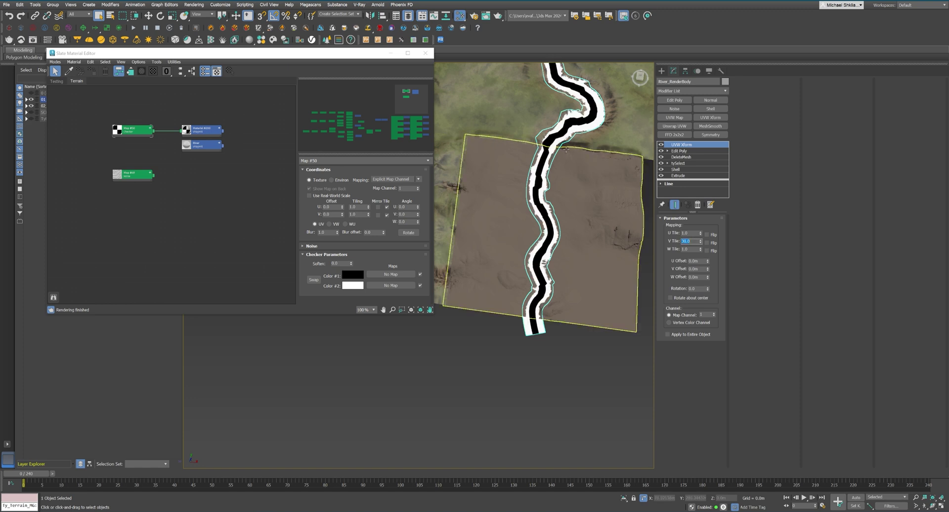
key(Down)
key(Down)
key(Up)
drag(700, 233, 700, 183)
text(90)
key(Return)
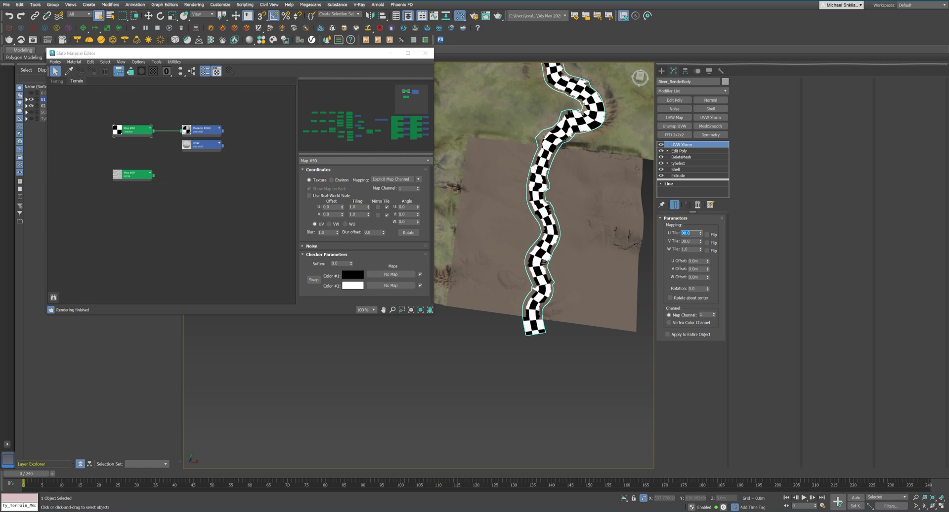
Step: Try a Relax modifier above the river's Edit Poly and remove it
click(687, 150)
click(692, 90)
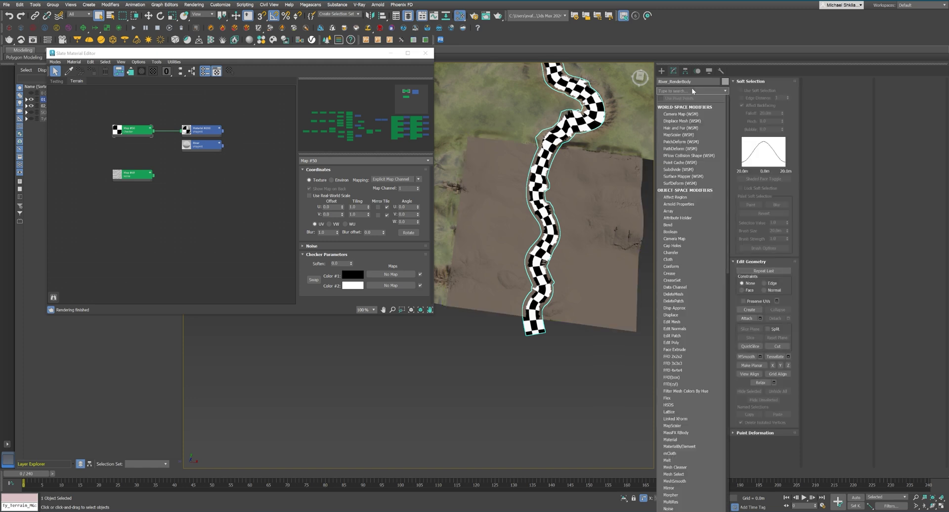
text(rel)
key(Return)
middle_drag(544, 136, 542, 172)
scroll(543, 171, up, 4)
drag(721, 226, 720, 218)
click(699, 204)
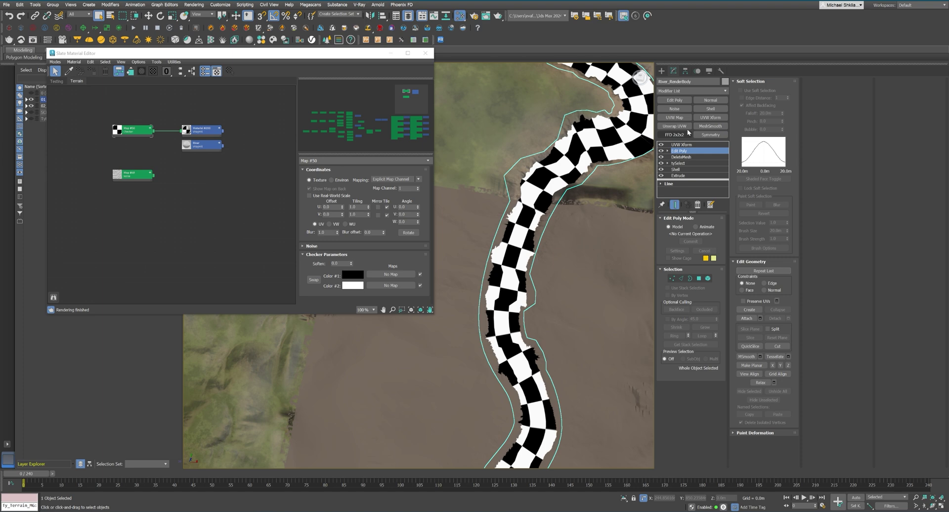
Step: Add an OpenSubdiv modifier above the river's Edit Poly and set its iterations to 2
click(697, 92)
text(op)
click(677, 108)
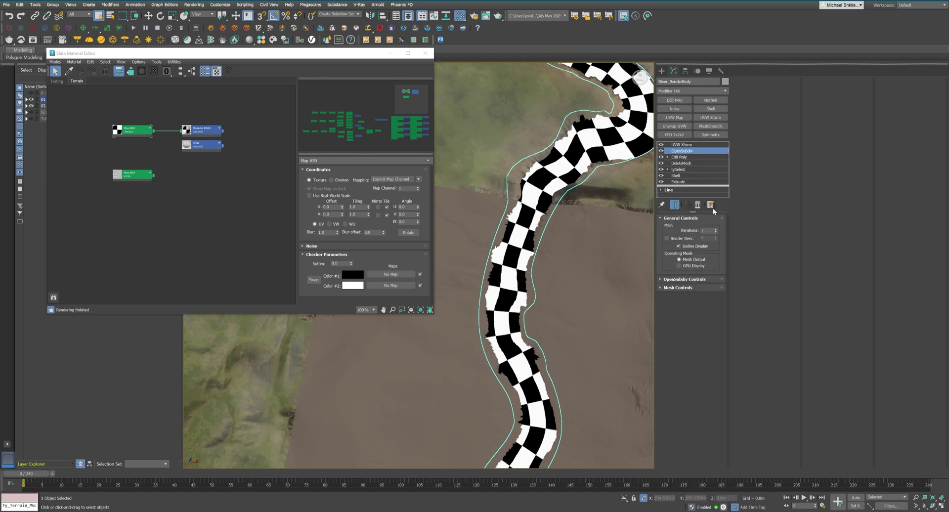
click(716, 229)
Step: Select the river in the PhysCamera001 view and set its UVW Xform U tile to 100
scroll(568, 222, down, 12)
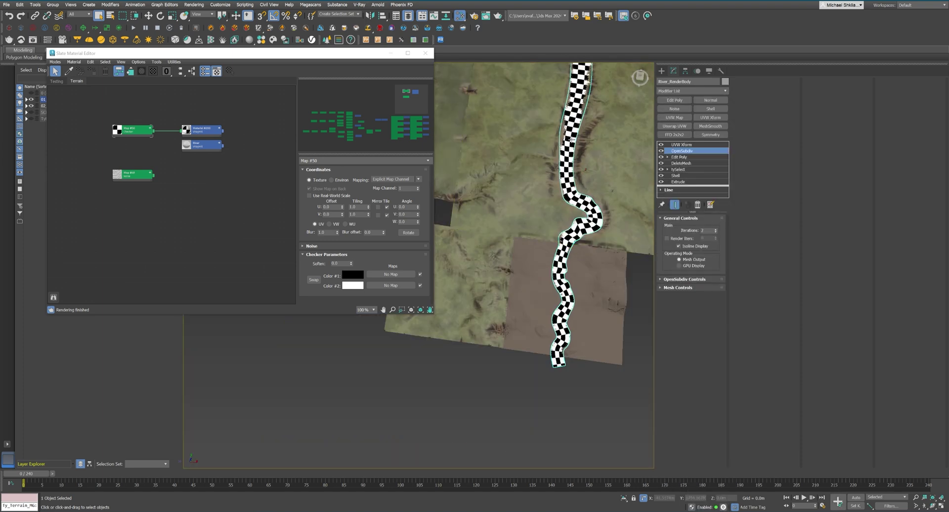
click(605, 325)
scroll(593, 326, up, 3)
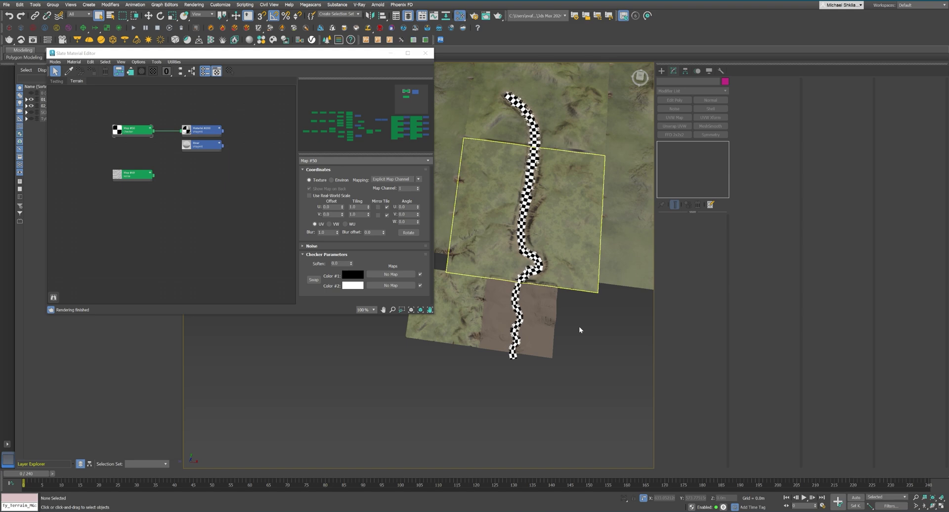
key(c)
drag(274, 54, 740, 70)
click(428, 274)
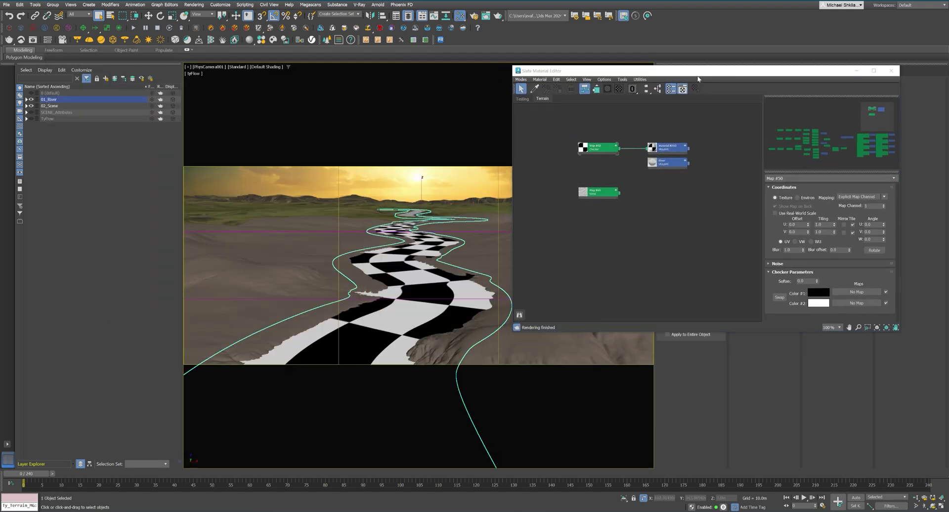
drag(593, 71, 310, 72)
double_click(688, 233)
text(100)
key(Return)
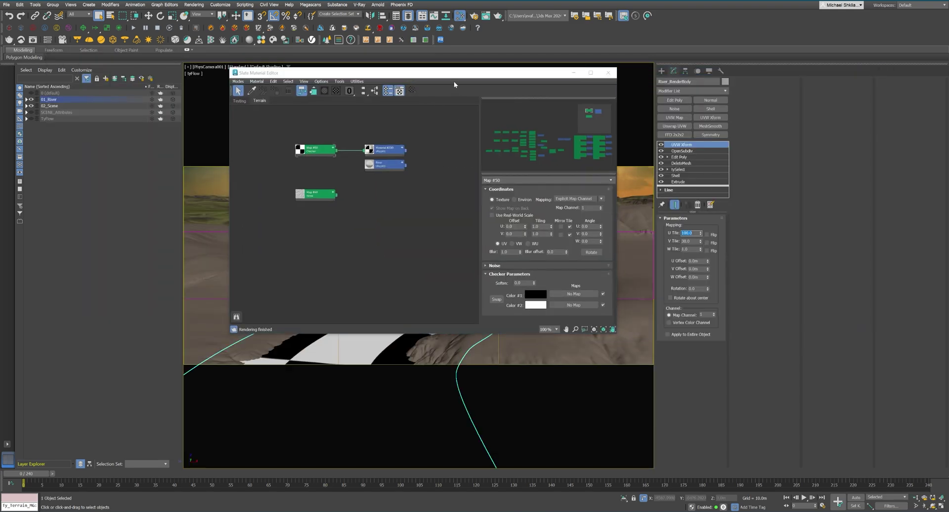
Step: Assign the River material to the river mesh and delete the checker test material with its map
drag(447, 73, 417, 74)
scroll(373, 203, up, 1)
right_click(360, 168)
click(379, 180)
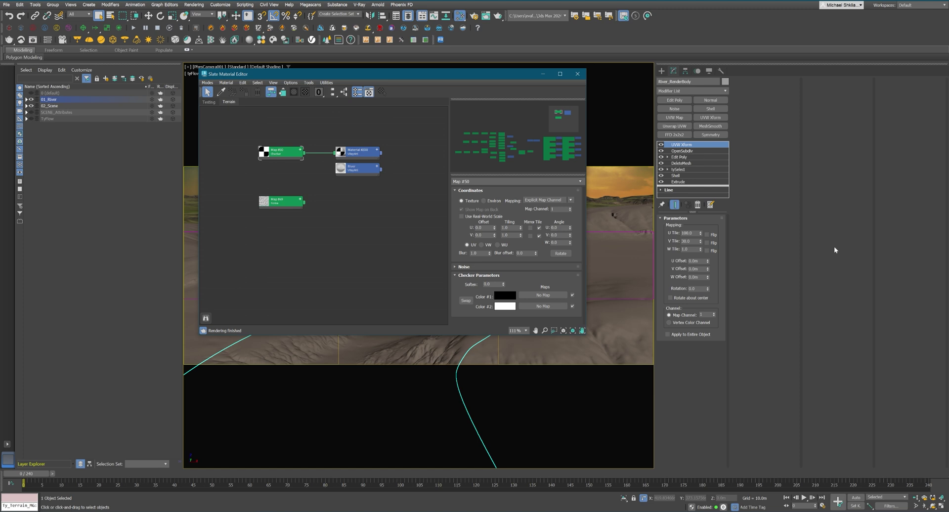
click(619, 147)
drag(299, 142, 378, 156)
key(Delete)
Step: Connect the Noise map to the River material's bump and set its coordinate source to Explicit Map Channel
drag(279, 202, 346, 171)
click(366, 208)
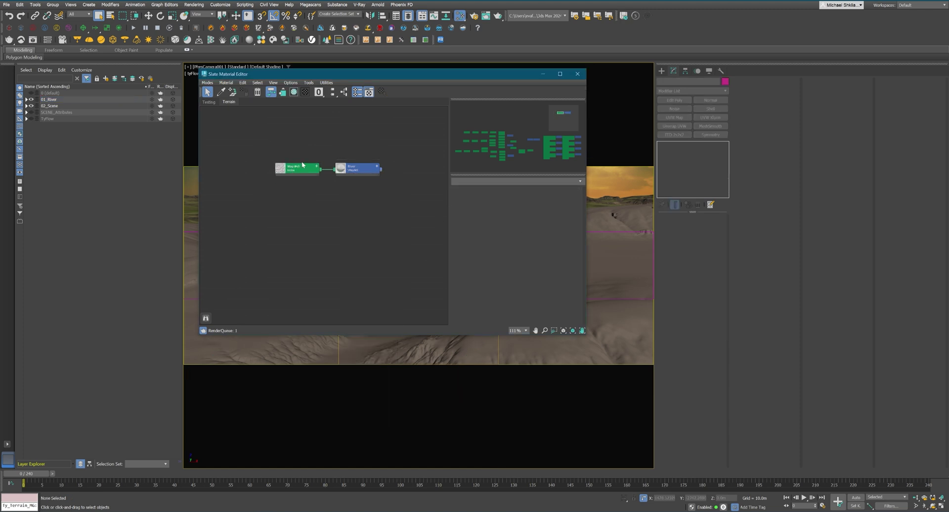
double_click(302, 166)
click(512, 205)
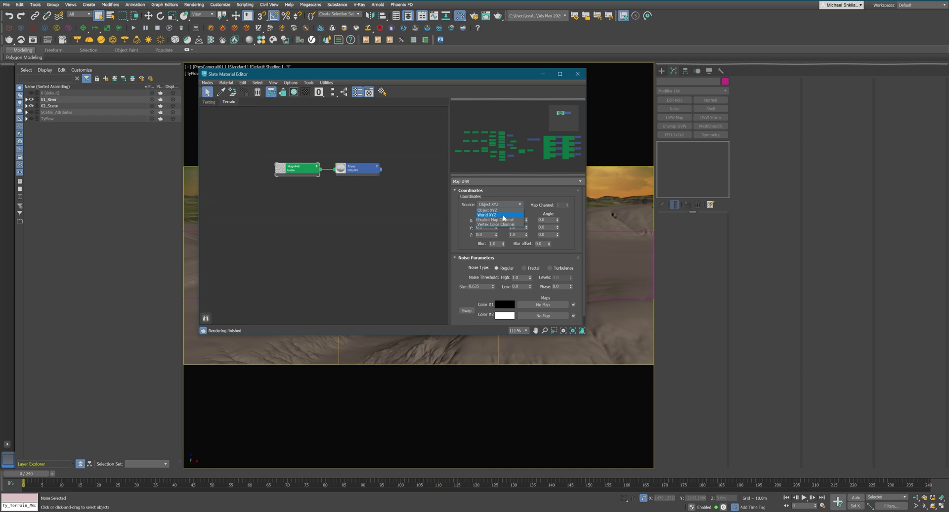
Step: Open the V-Ray Frame Buffer, fit the whole image in it and switch the displayed channel to RGB color
click(33, 40)
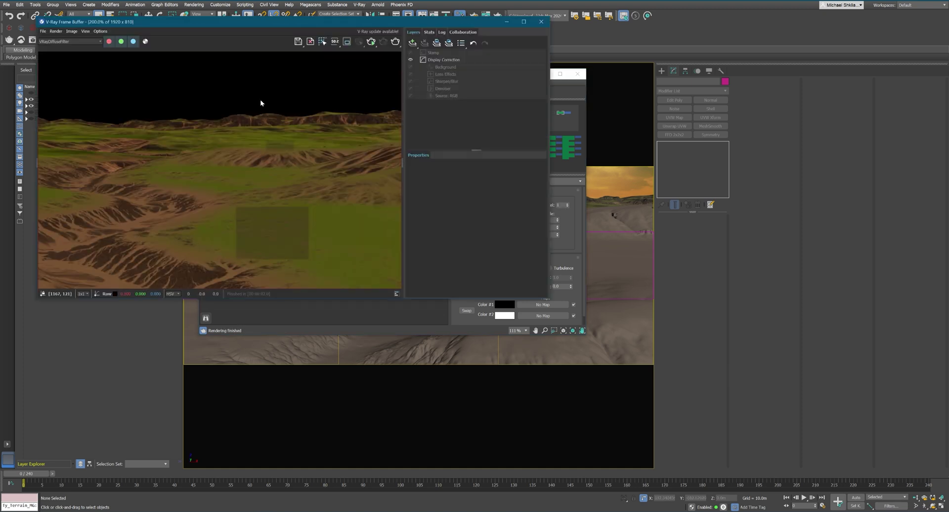
middle_drag(231, 167, 313, 147)
scroll(311, 148, down, 1)
click(40, 39)
click(60, 49)
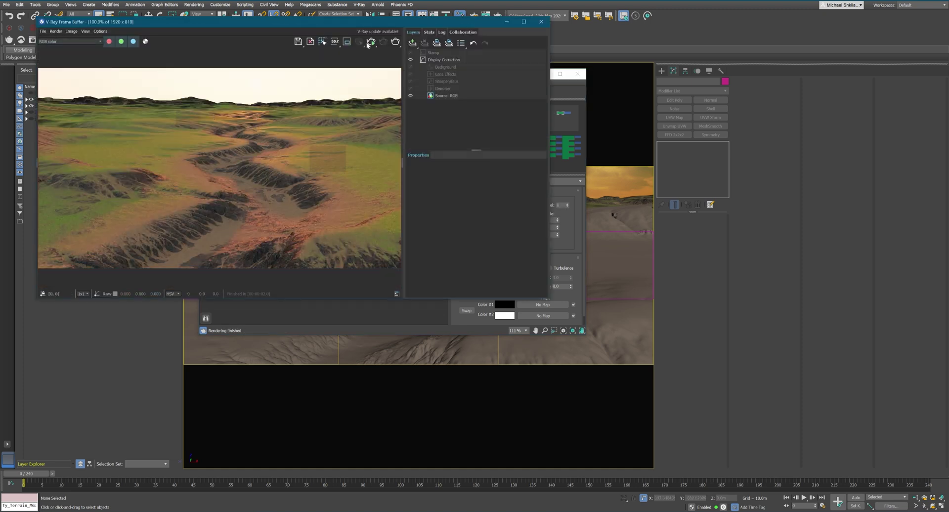
Step: Start an interactive render of the camera view and arrange the V-Ray Frame Buffer beside the Slate Material Editor
drag(324, 22, 414, 35)
click(26, 105)
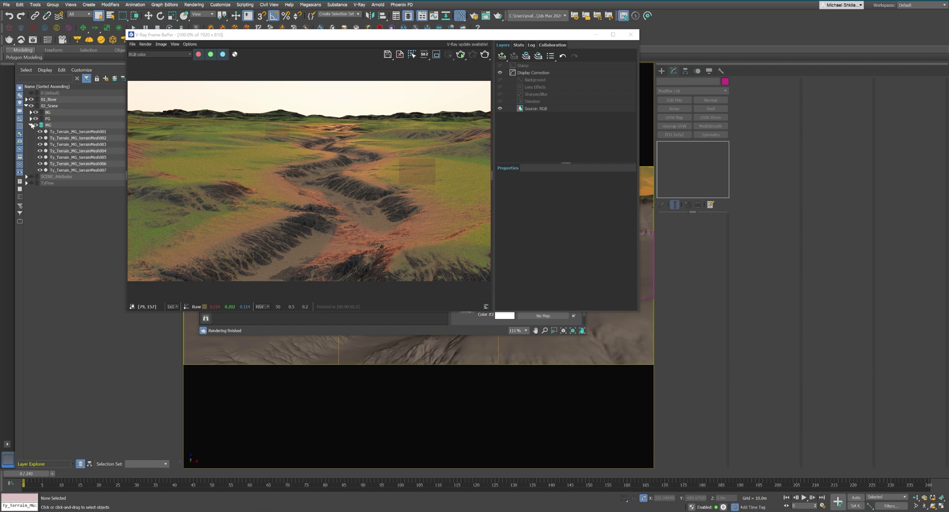
click(31, 125)
click(460, 54)
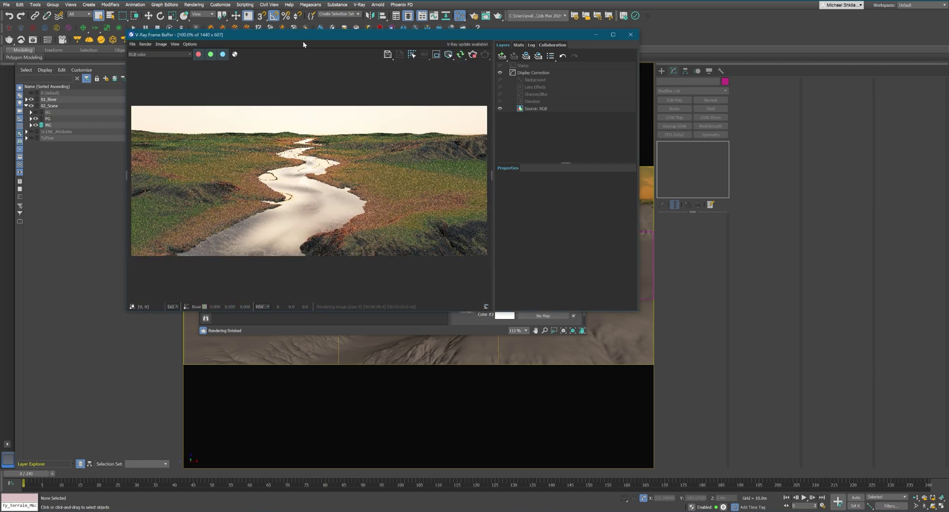
drag(295, 36, 600, 60)
drag(406, 75, 245, 61)
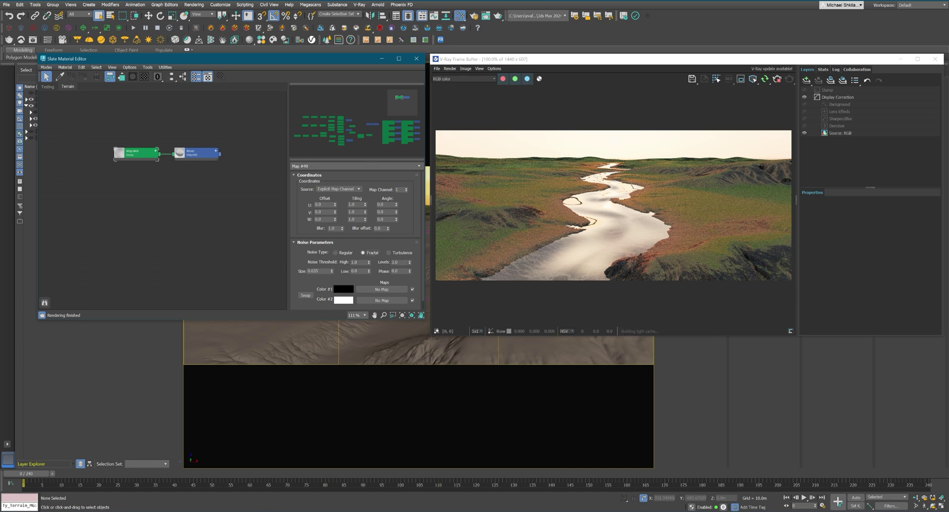
Step: Try sizes of 0.1 and 0.05 on the river's Noise bump map
double_click(317, 272)
text(0.1)
key(Return)
text(0.05)
key(Return)
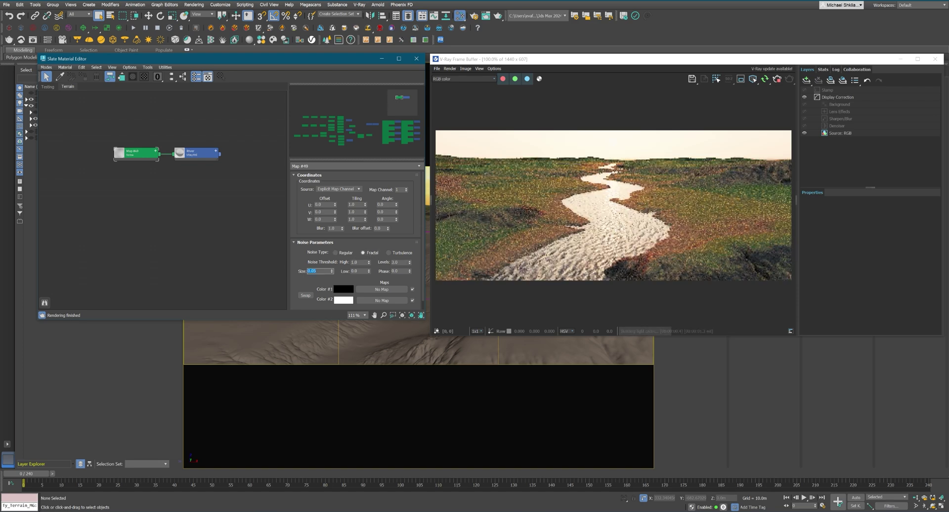
Step: Try the Regular noise type with a U tiling of 0.1 on the river's Noise map
click(335, 253)
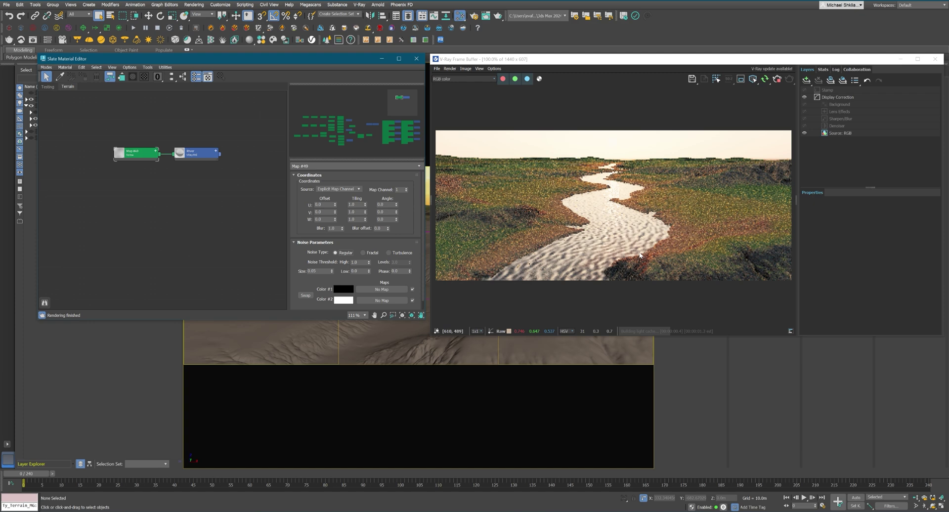
double_click(355, 204)
text(0.1)
key(Return)
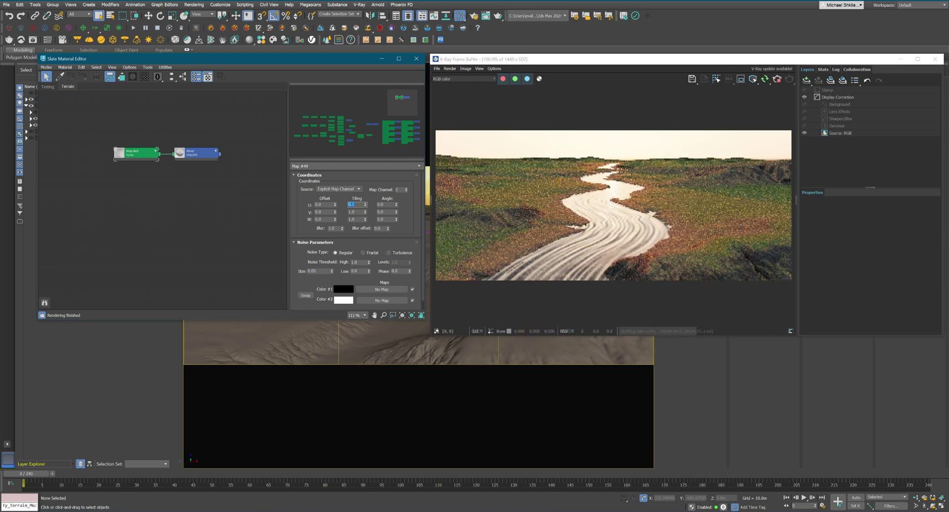
Step: Set the Noise map's U tiling to 1 and V tiling to 0.1, and choose the Fractal noise type
text(1)
key(Tab)
text(0.1)
key(Return)
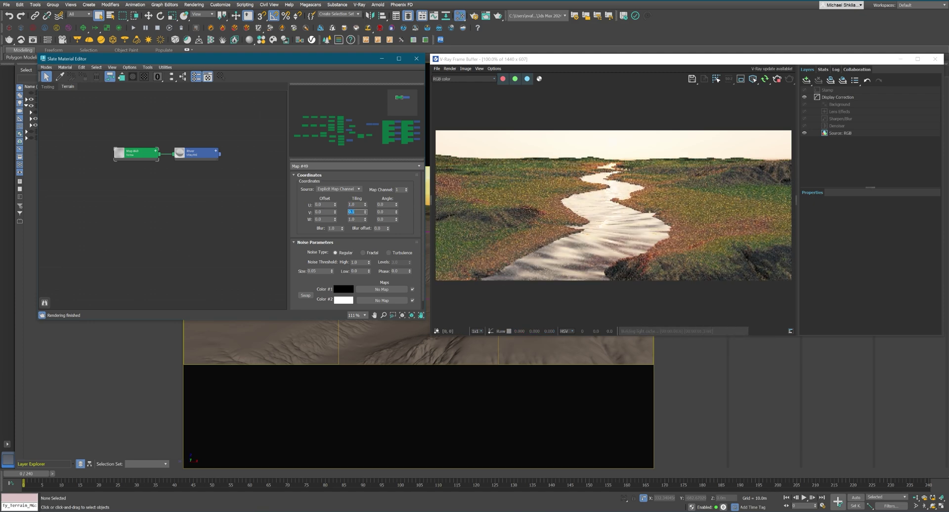
click(363, 252)
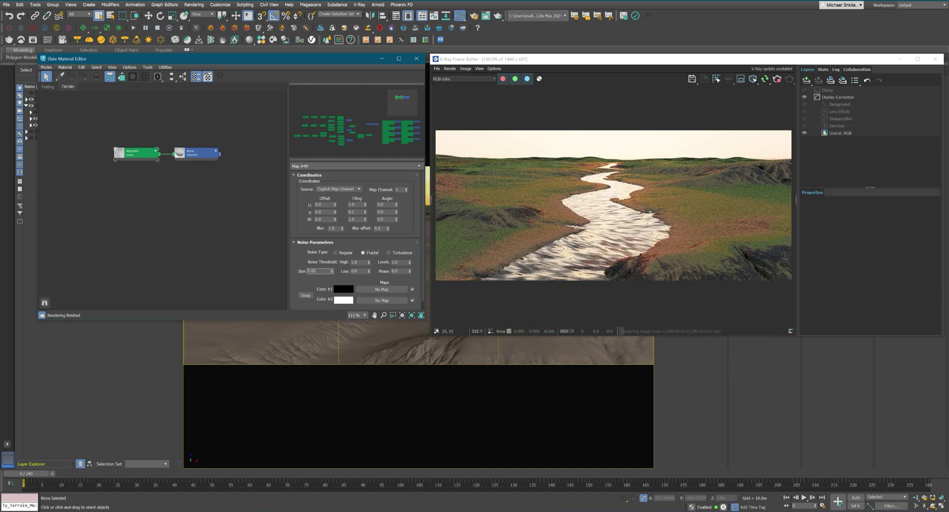
Step: Set the Noise map's size to 0.01 and levels to 10, and mark a render region over the lower river
text(0.02)
key(Return)
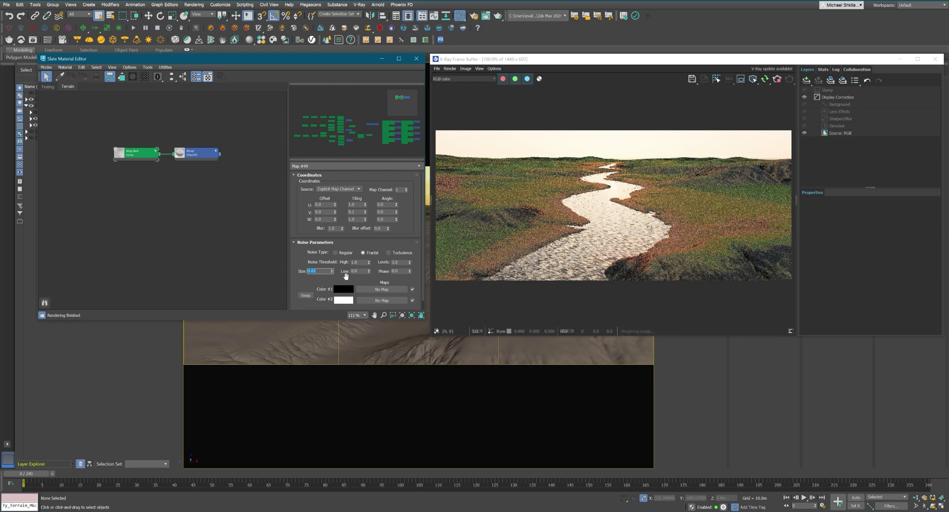
scroll(607, 266, up, 2)
click(607, 266)
double_click(396, 262)
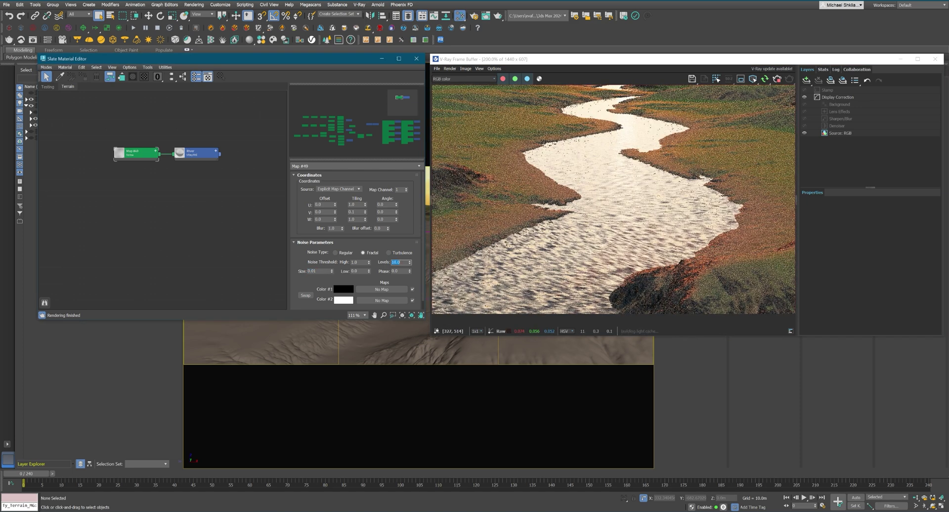
text(10)
key(Return)
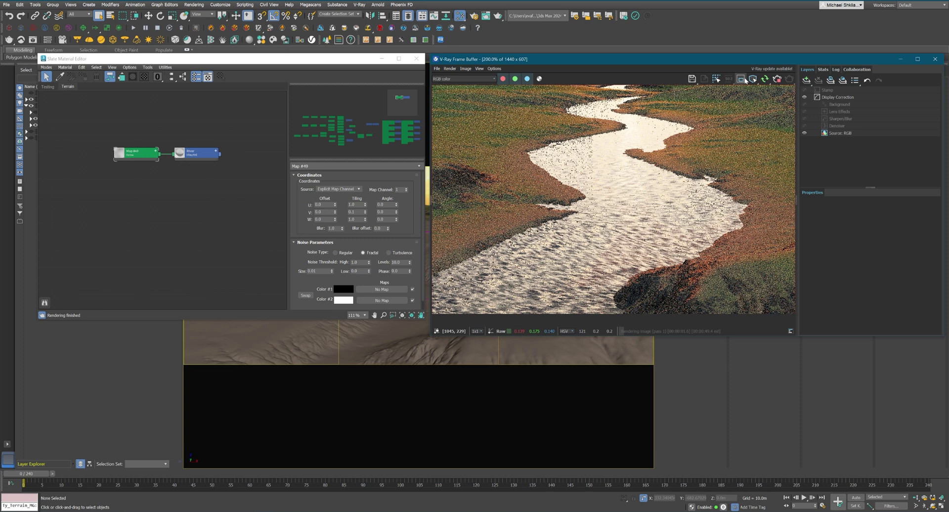
drag(569, 200, 661, 272)
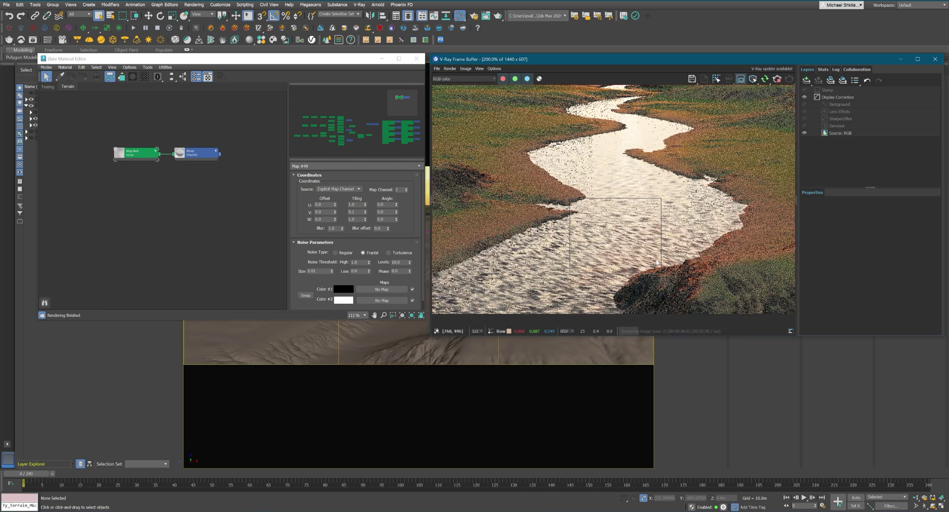
Step: Create a Composite map and insert it between the Noise map and the River material's bump input
middle_drag(216, 228, 208, 233)
double_click(192, 162)
middle_drag(191, 164, 264, 173)
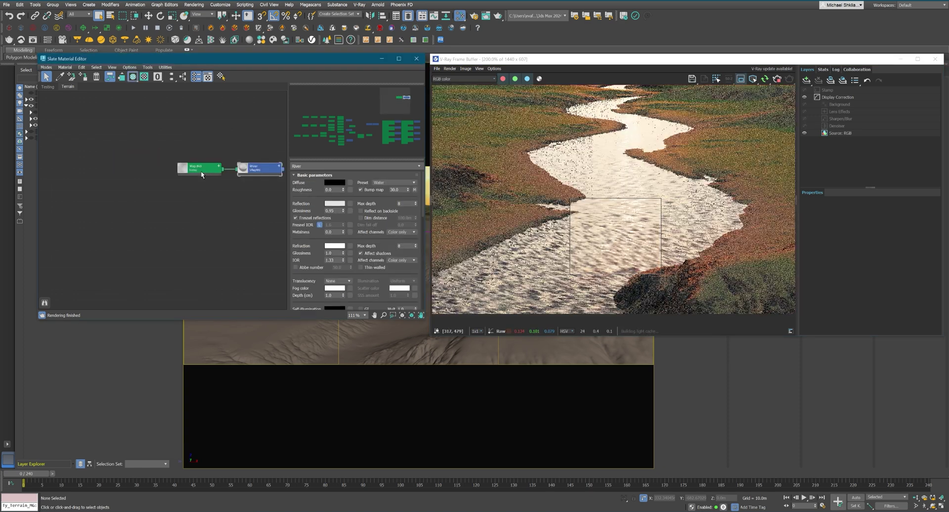
drag(201, 171, 85, 171)
right_click(144, 182)
mouse_move(168, 195)
mouse_move(218, 202)
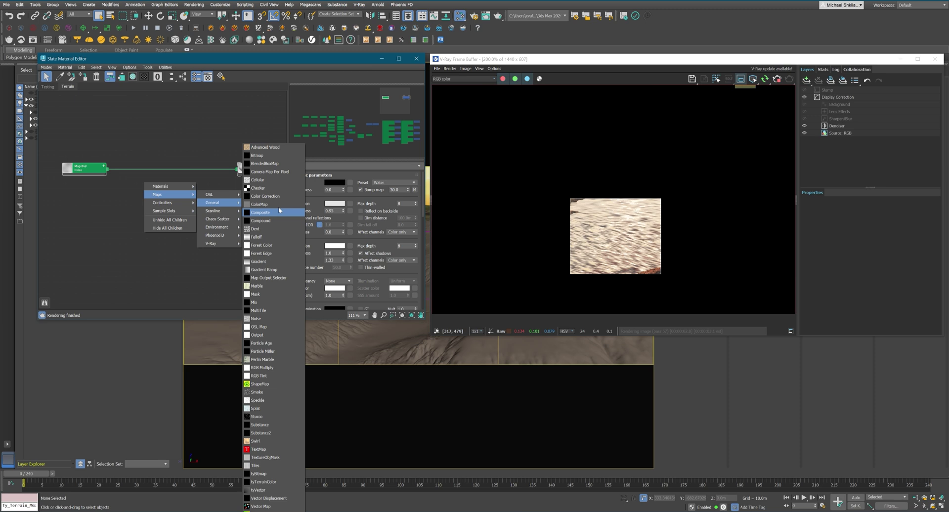
click(270, 213)
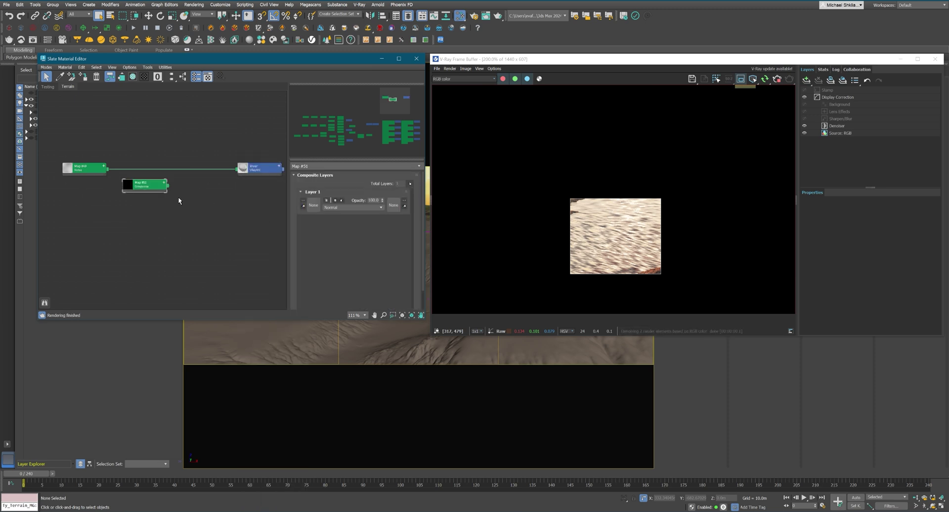
drag(152, 185, 174, 170)
Step: Connect a new VRayColor map to Layer 1 of the Composite map and turn off region rendering
right_click(62, 143)
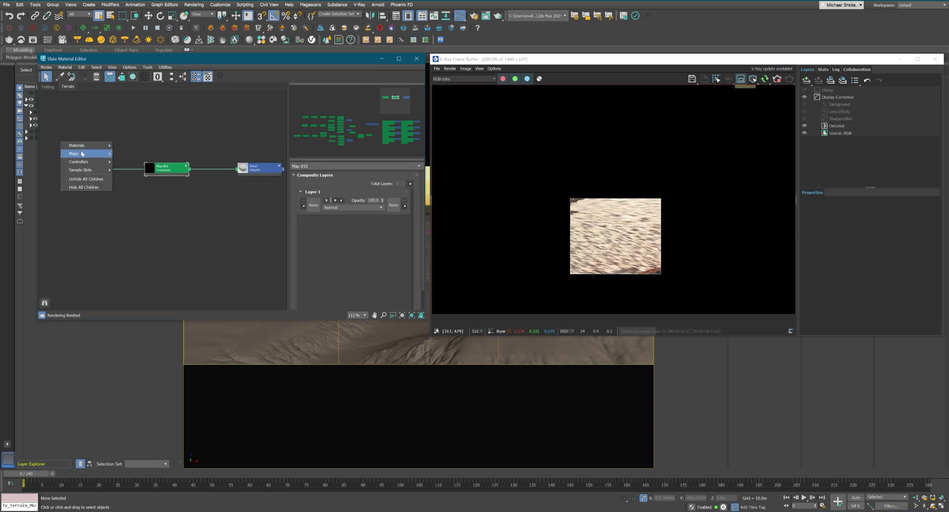
mouse_move(86, 154)
click(183, 216)
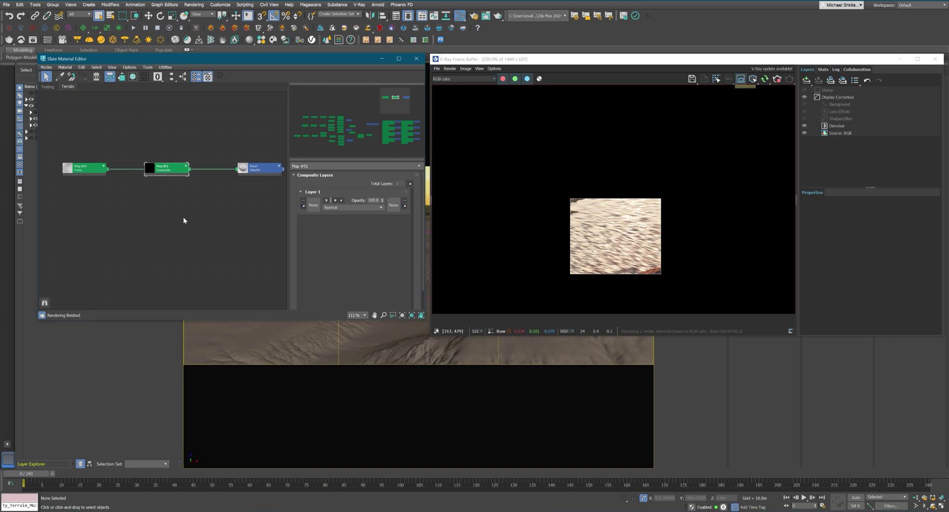
drag(107, 152, 150, 168)
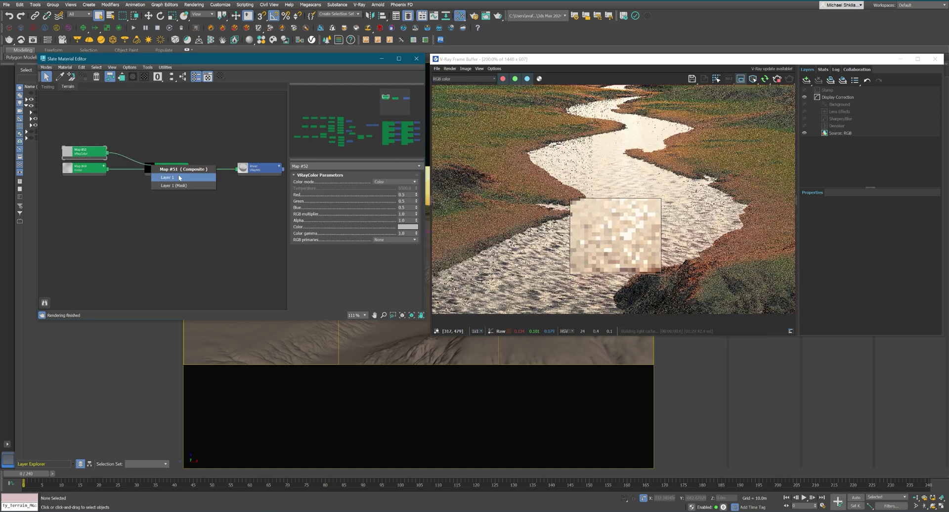
click(179, 177)
drag(240, 195, 238, 192)
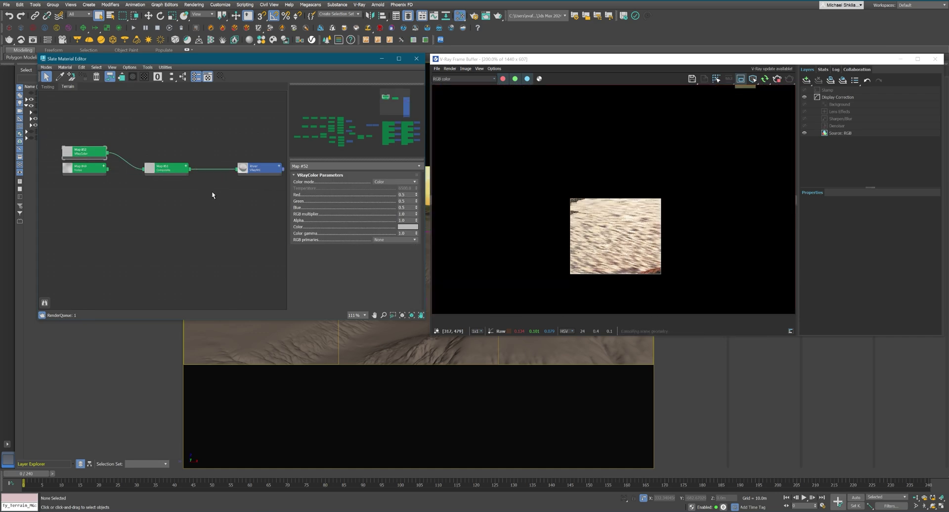
click(740, 79)
scroll(615, 223, down, 1)
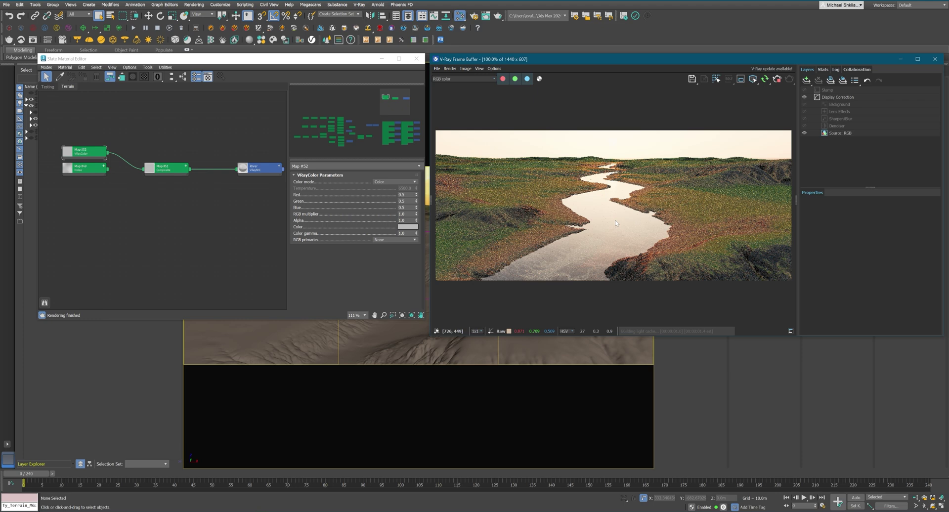
Step: Add a second layer to the Composite map, feed it with the Noise map and set its blend mode to Overlay
middle_drag(128, 171, 164, 180)
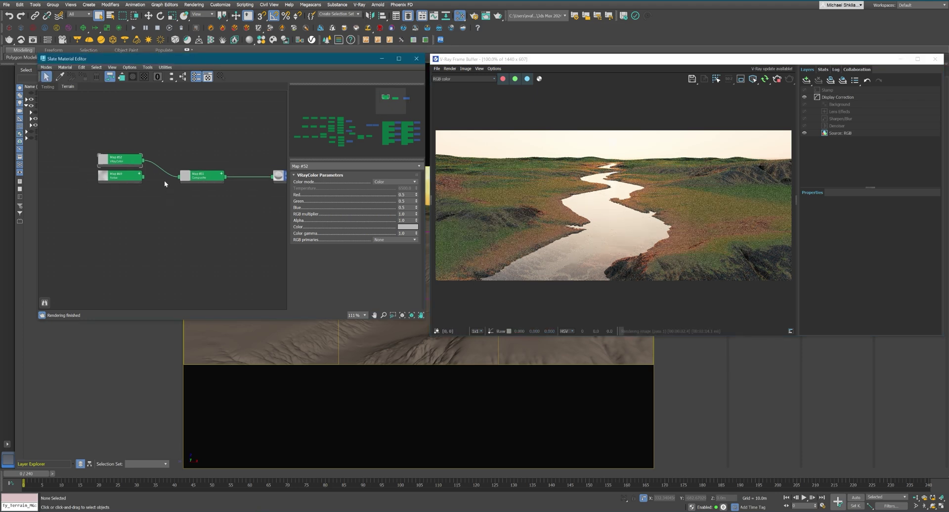
scroll(163, 180, up, 1)
click(208, 176)
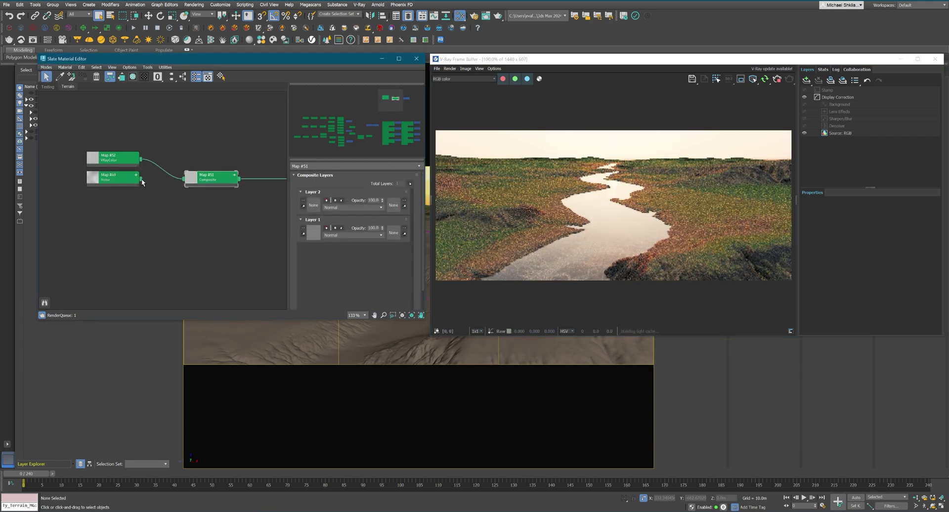
drag(140, 179, 185, 193)
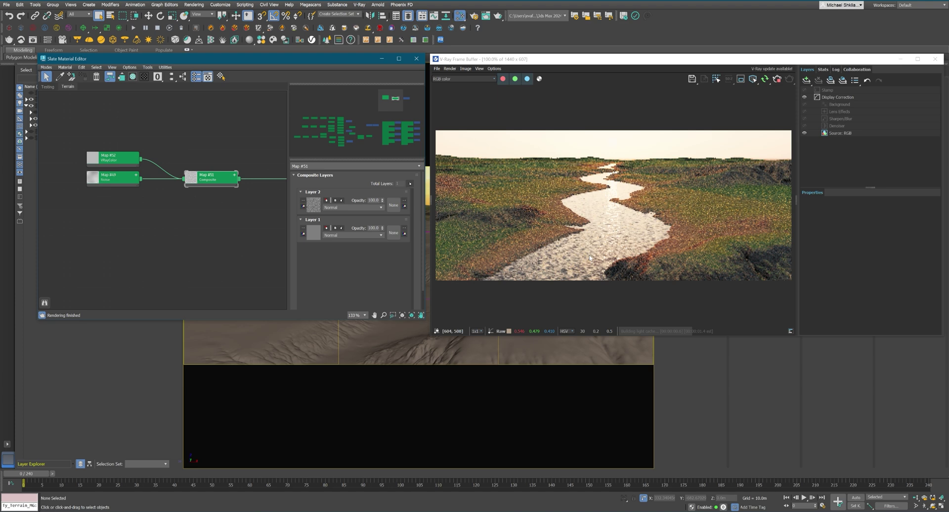
click(355, 208)
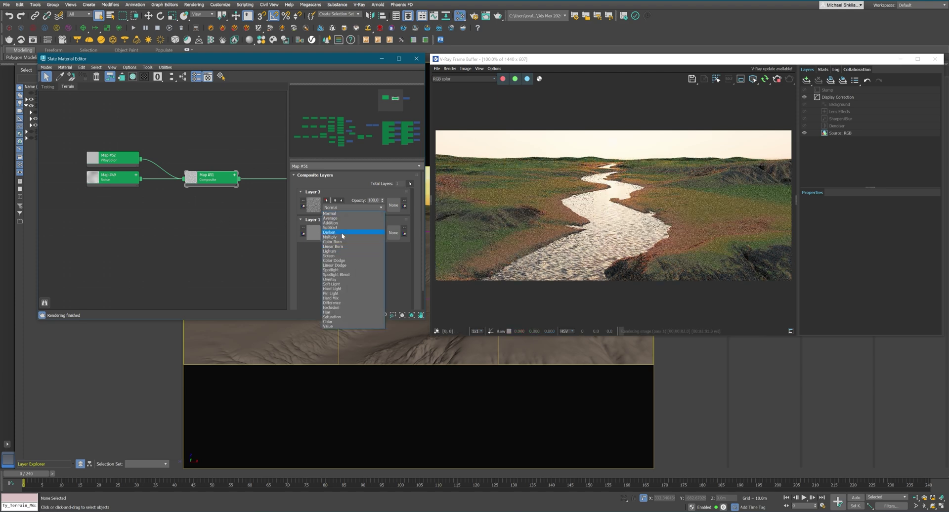
click(329, 279)
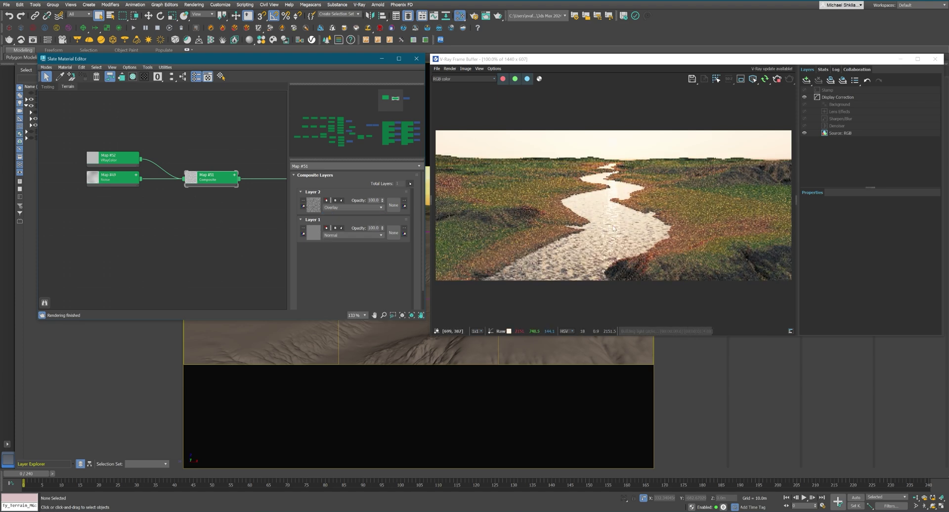
Step: Set the opacity of the Composite map's Layer 2 to 30
middle_drag(226, 186, 199, 187)
double_click(373, 201)
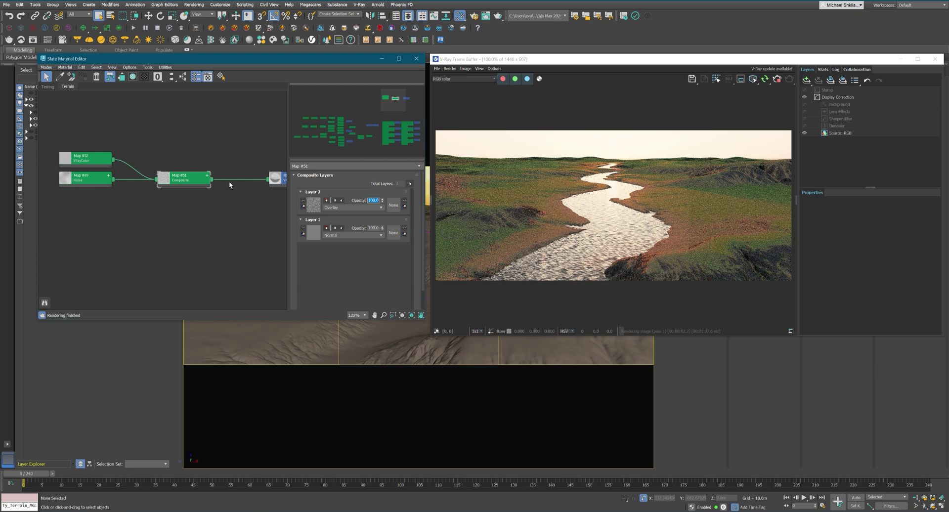
text(30)
key(Return)
click(589, 253)
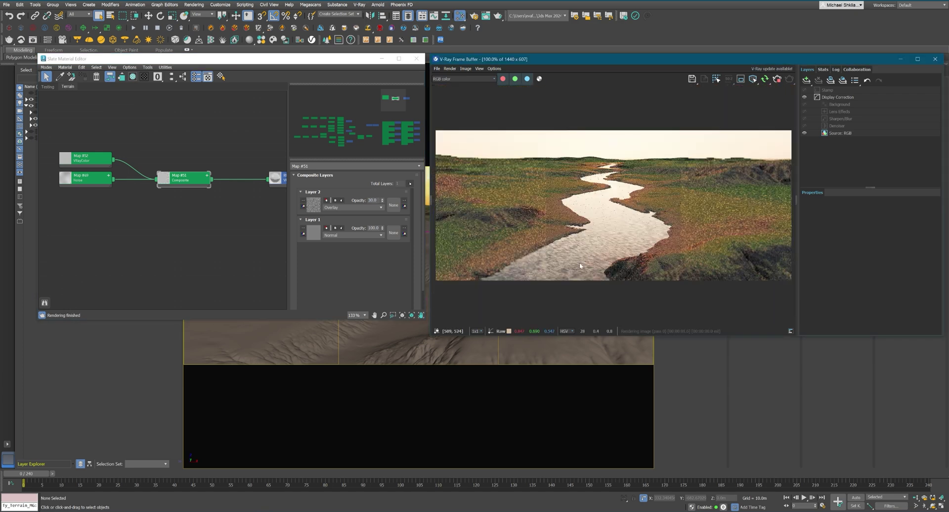
Step: Try a size of 0.001 on the Layer 2 Noise map and settle on 0.003, checking the ripples in the render
middle_drag(82, 180, 110, 182)
double_click(111, 181)
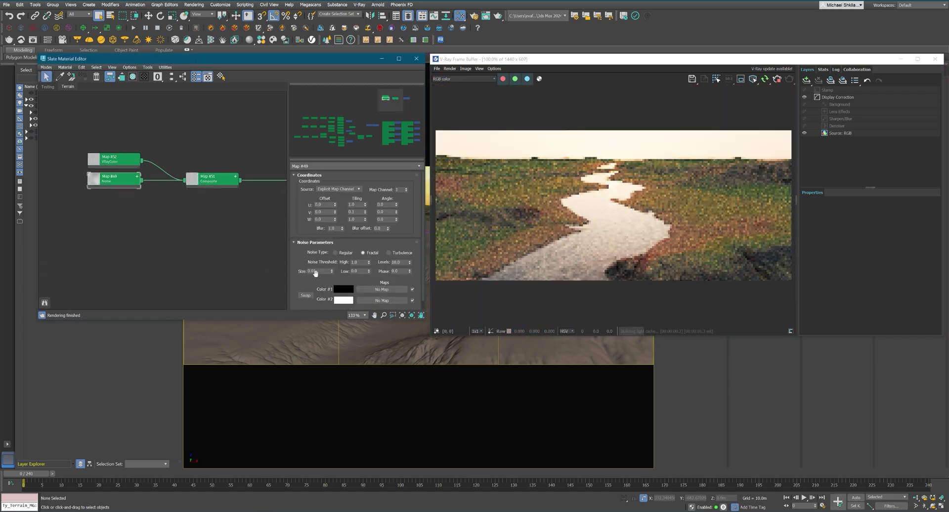
click(322, 272)
key(Return)
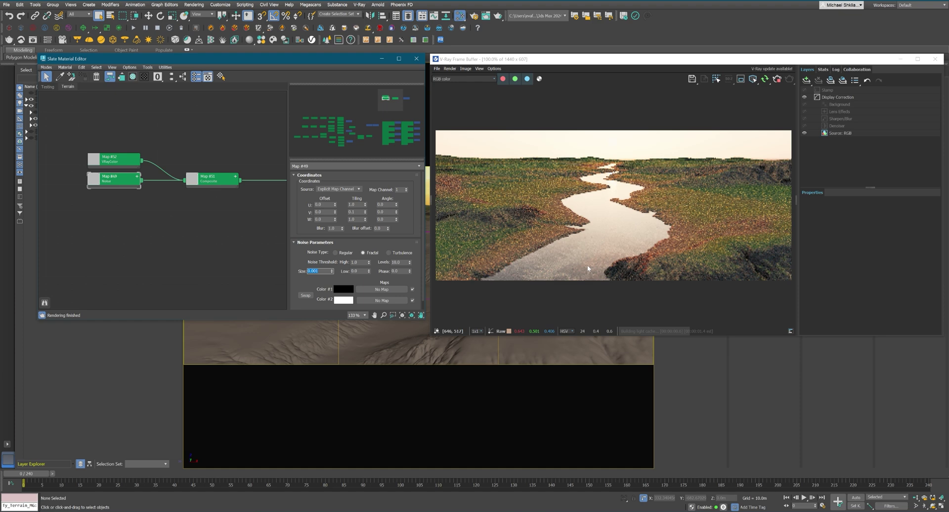
scroll(589, 266, up, 1)
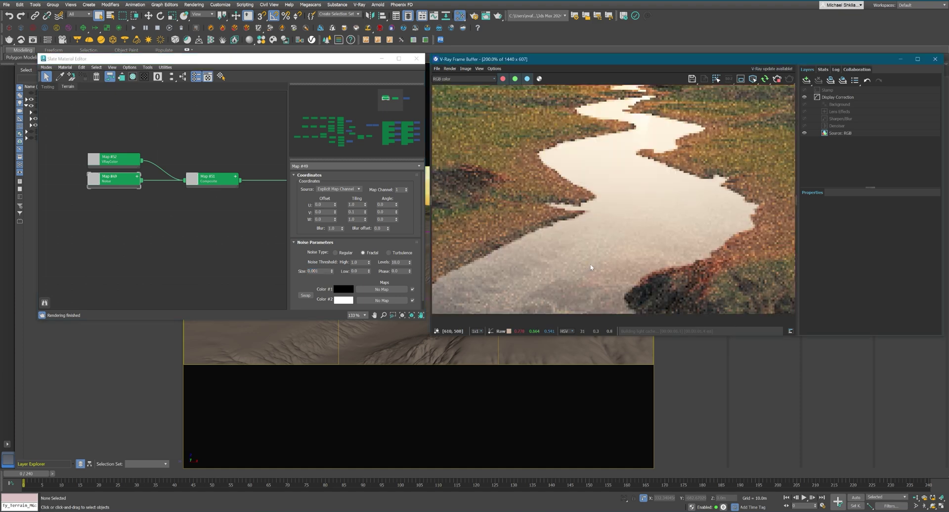
click(358, 252)
key(BackSpace)
text(3)
key(Return)
middle_drag(550, 265, 552, 267)
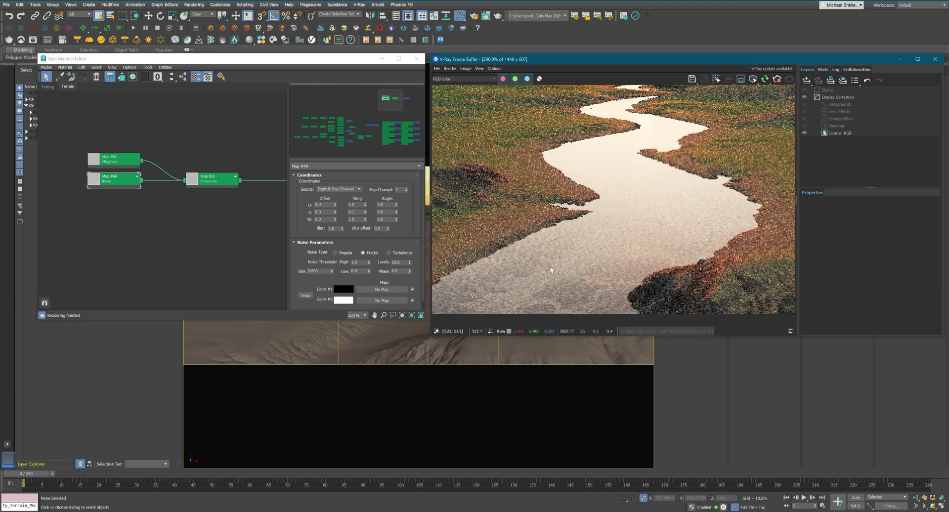
scroll(616, 260, down, 3)
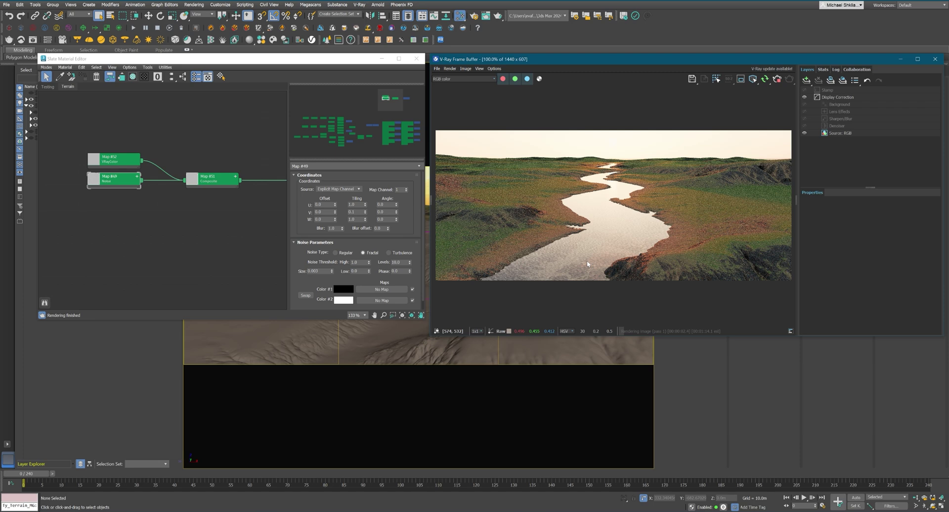
Step: Create a fractal Noise map in Object XYZ with thresholds high 0.6 and low 0.4, and connect it as the Composite map's Layer 2 mask
middle_drag(165, 204, 180, 190)
right_click(84, 197)
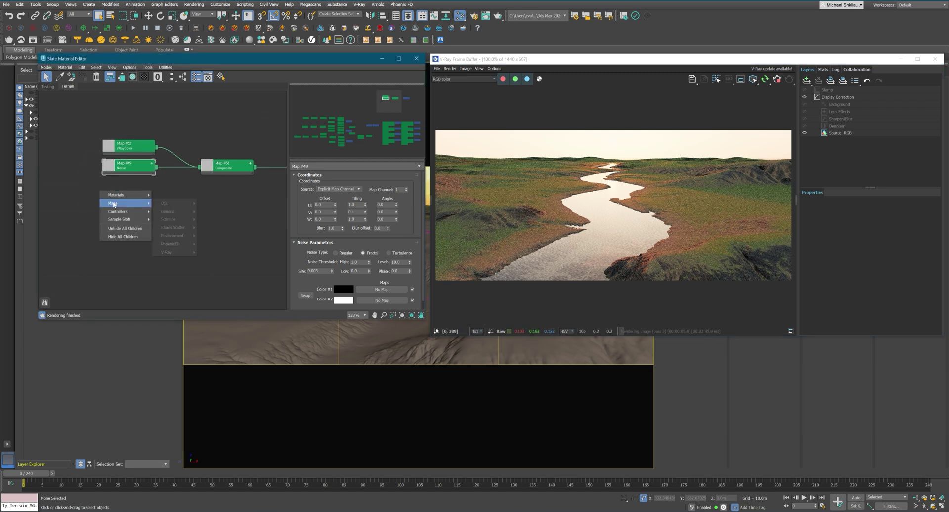
click(219, 299)
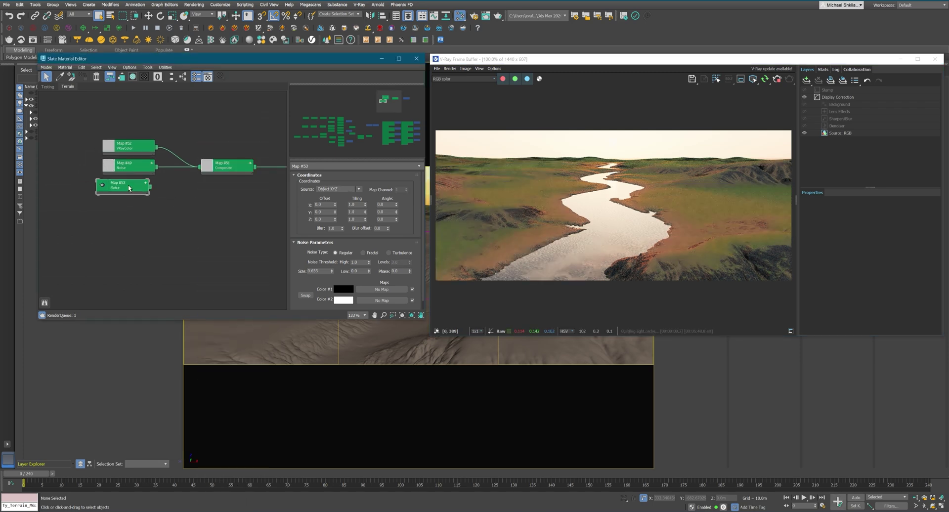
click(358, 189)
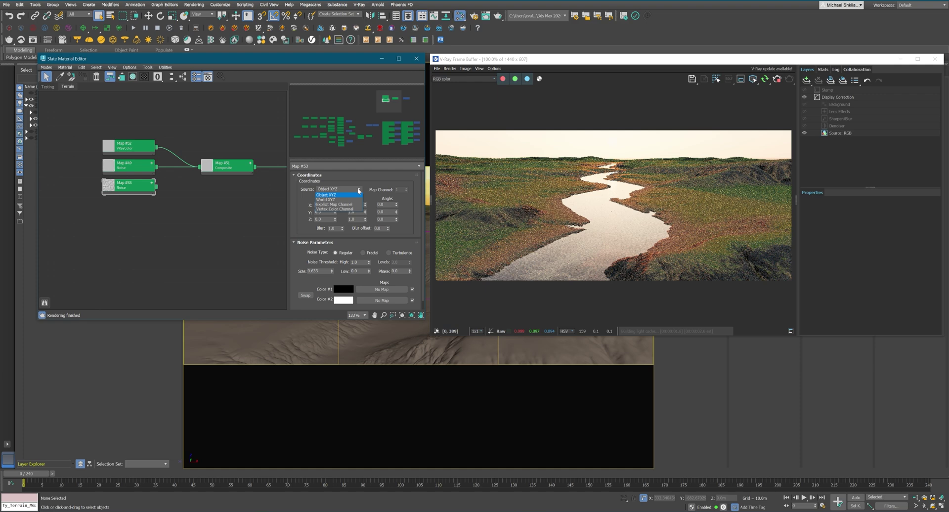
click(345, 194)
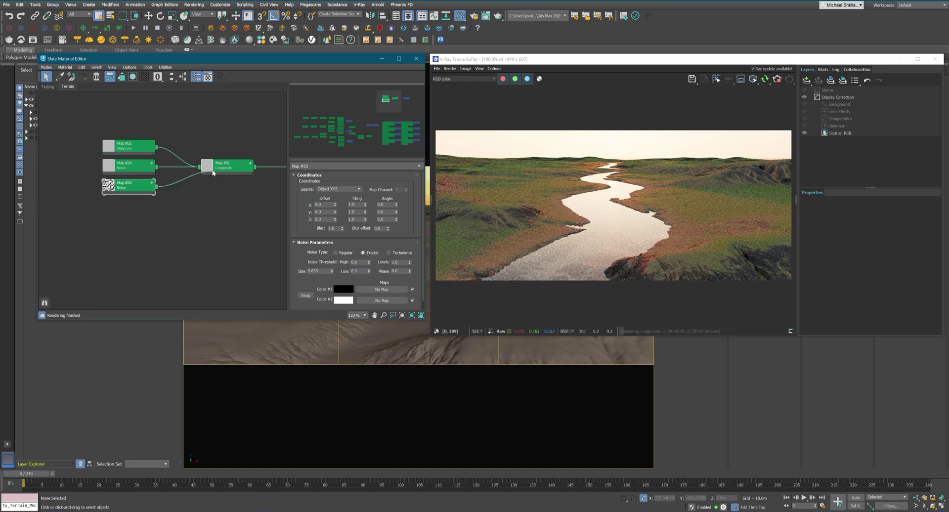
drag(213, 171, 207, 195)
click(232, 238)
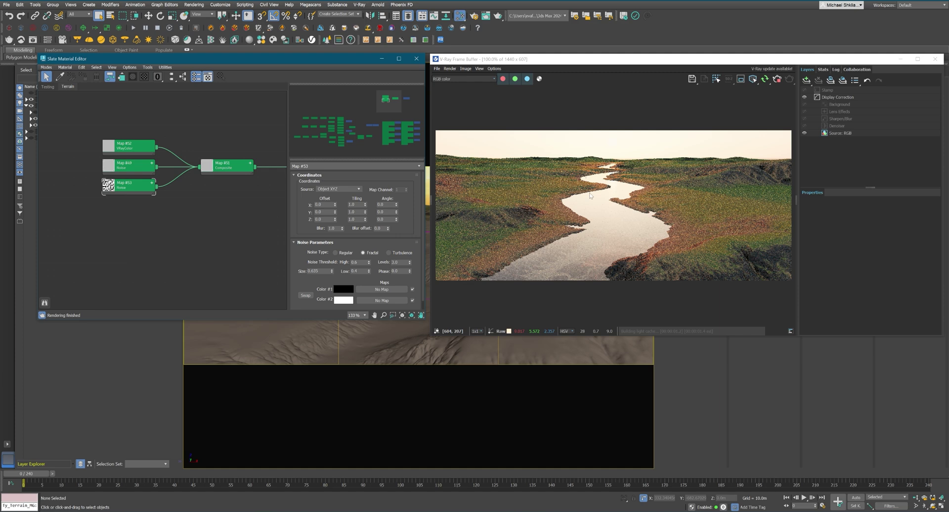
Step: Create a new VRayMtl below the river material and connect the mask Noise map to its diffuse input
scroll(224, 181, down, 2)
middle_drag(224, 181, 155, 177)
right_click(165, 181)
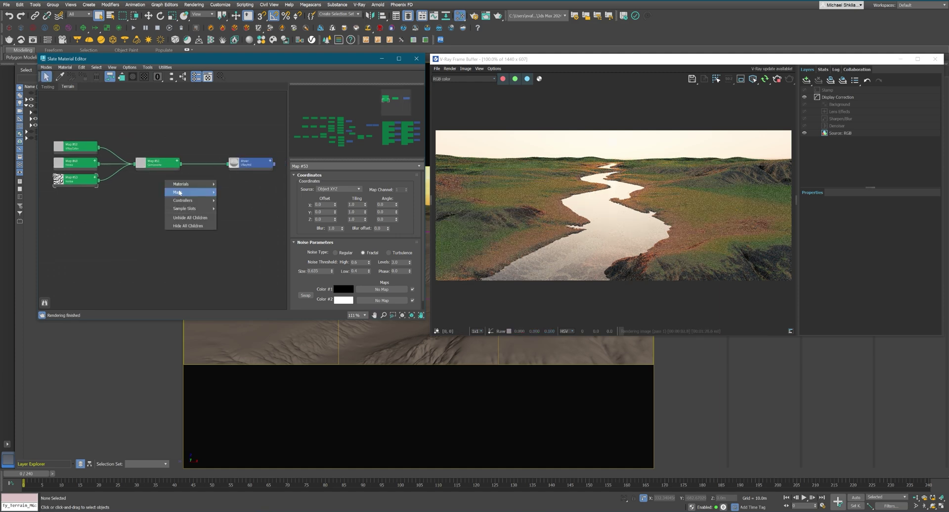
mouse_move(191, 184)
mouse_move(243, 201)
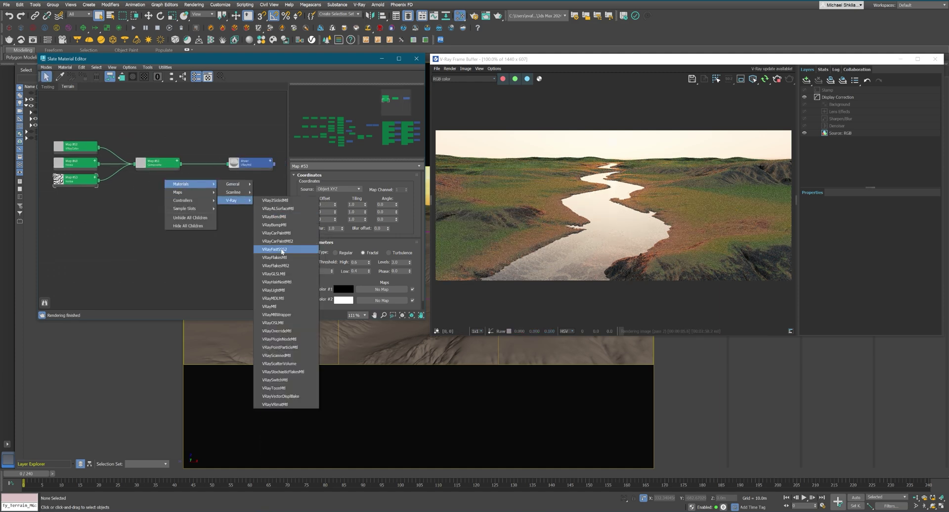
click(269, 306)
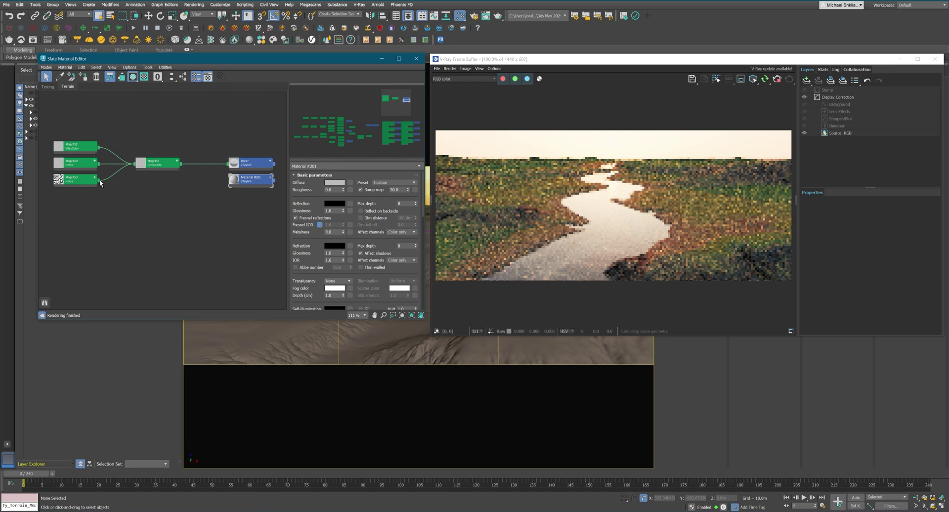
drag(239, 183, 239, 183)
click(254, 193)
Step: Select the river object and assign the new VRayMtl to it to preview the mask pattern
click(296, 342)
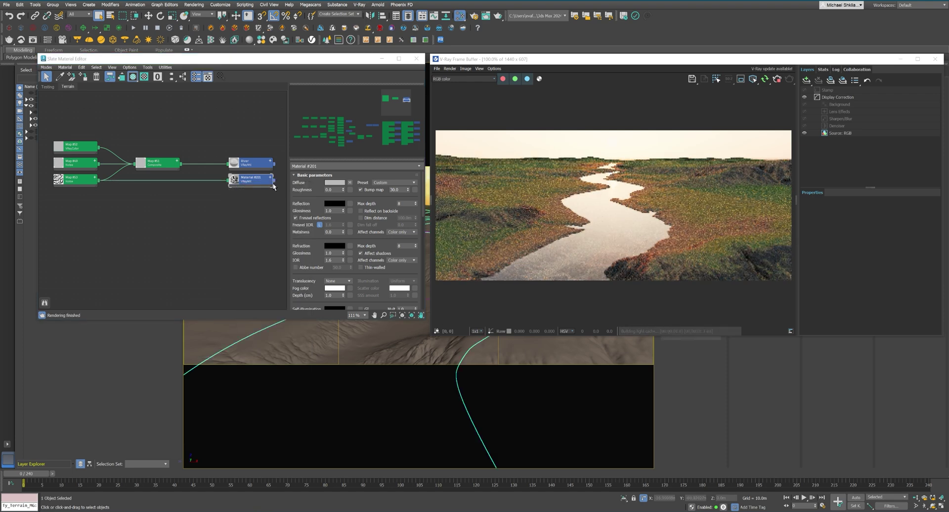
right_click(253, 180)
click(276, 195)
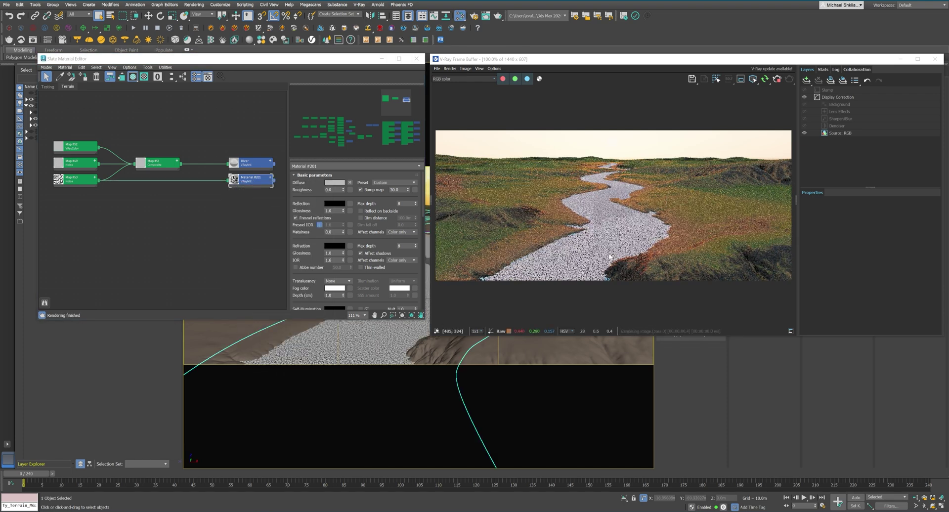
Step: Try sizes of 5, 40, 60 and 50 on the mask Noise map, judging the pattern on the river
double_click(79, 179)
double_click(317, 272)
text(5)
key(Return)
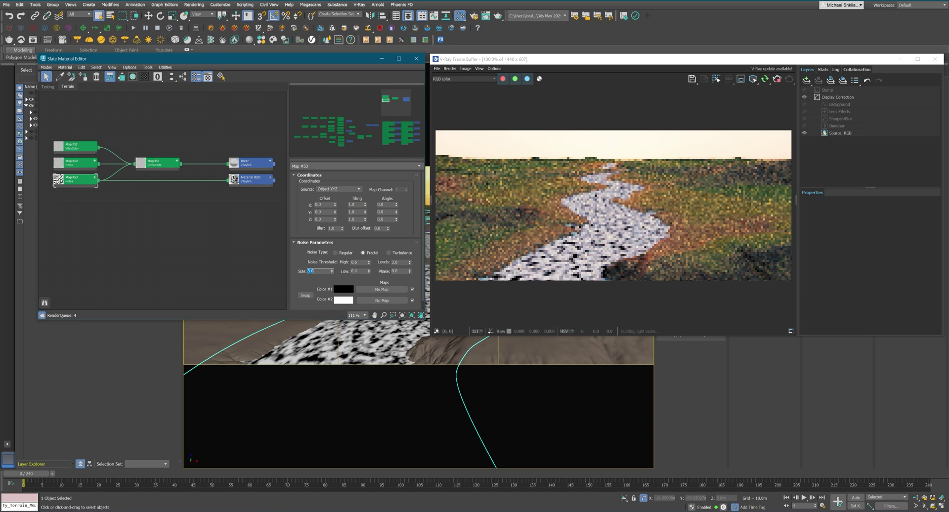
text(40)
key(Return)
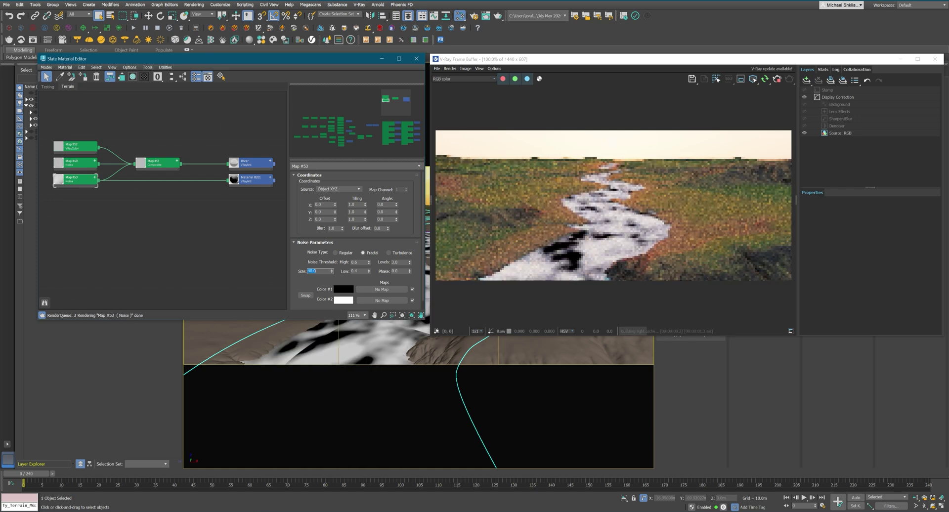
text(60)
key(Return)
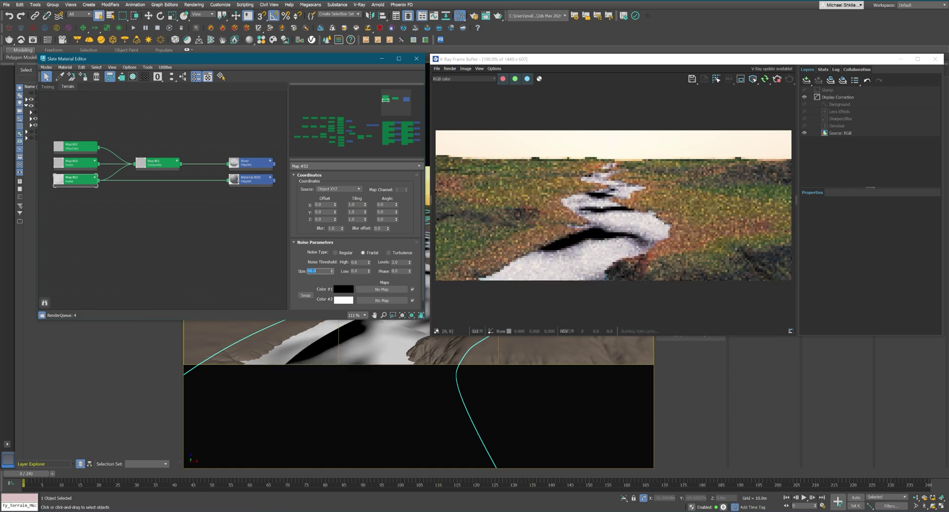
text(50)
key(Return)
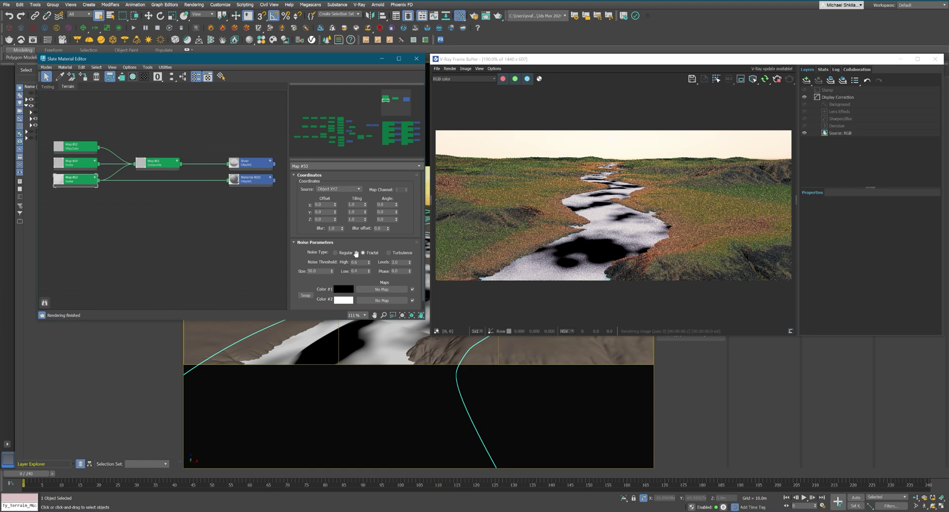
Step: Set the mask Noise map's low threshold to 0.5 and its size to 40
click(360, 262)
text(0.5)
key(Return)
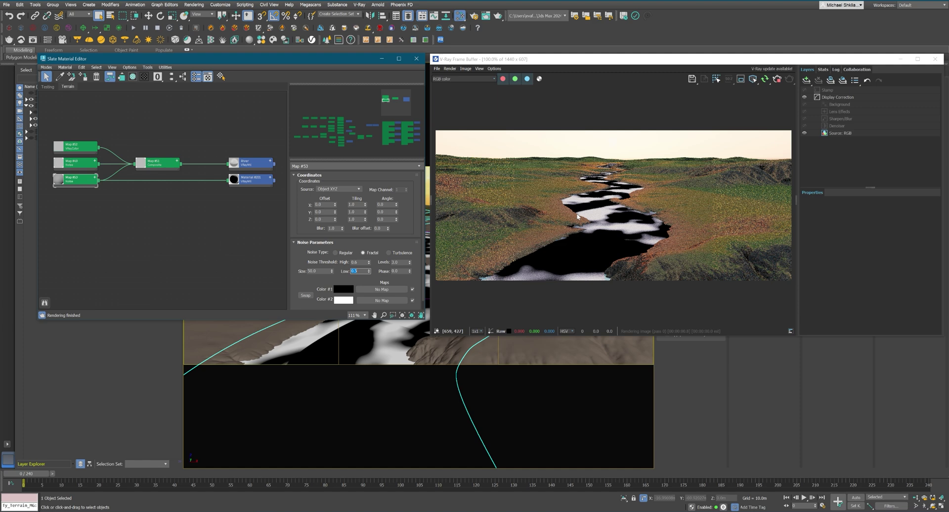
text(40)
key(Return)
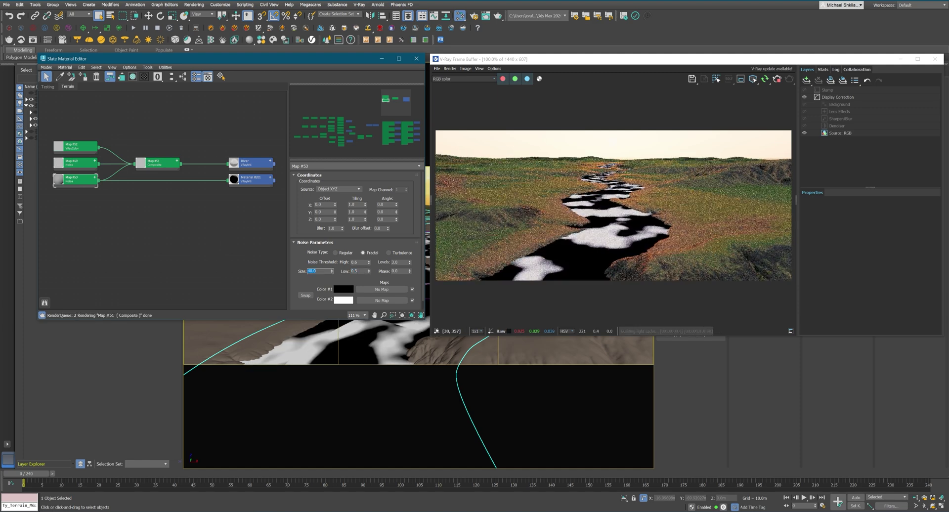
Step: Assign the original river water material back to the selected river object
middle_drag(212, 182, 220, 182)
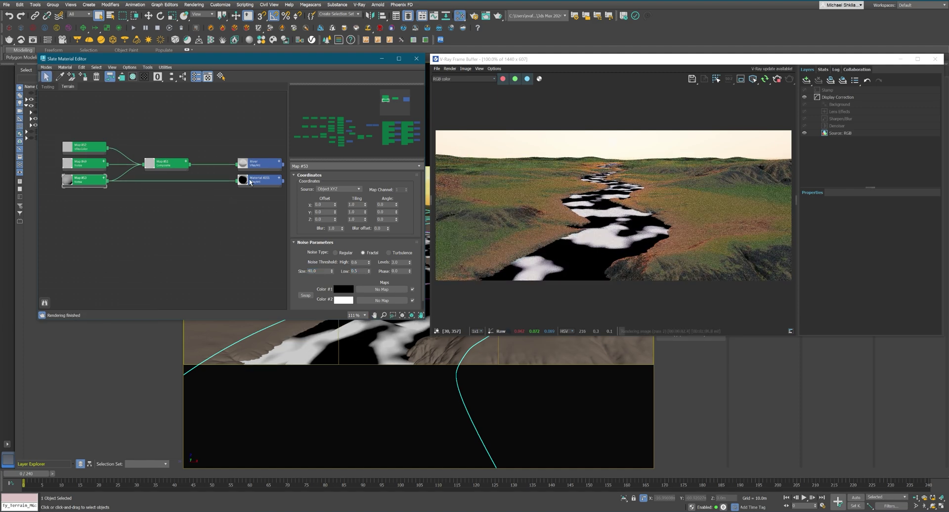
right_click(251, 161)
click(277, 174)
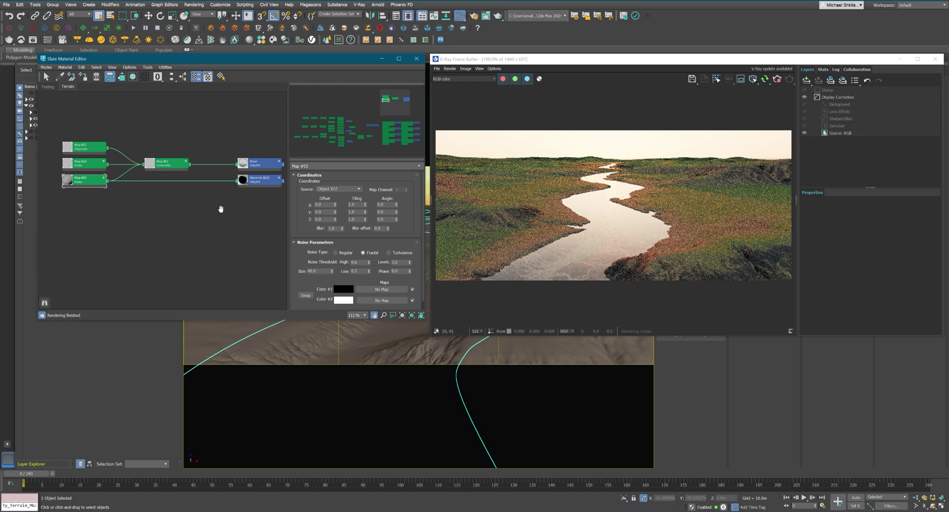
Step: Duplicate the Noise map that feeds the Composite map's Layer 2 and show the copy's parameters
scroll(616, 243, up, 1)
mouse_move(85, 190)
middle_down()
mouse_move(130, 192)
mouse_move(131, 164)
middle_up()
scroll(129, 193, up, 1)
click(222, 163)
shift+drag(132, 164, 132, 203)
double_click(132, 198)
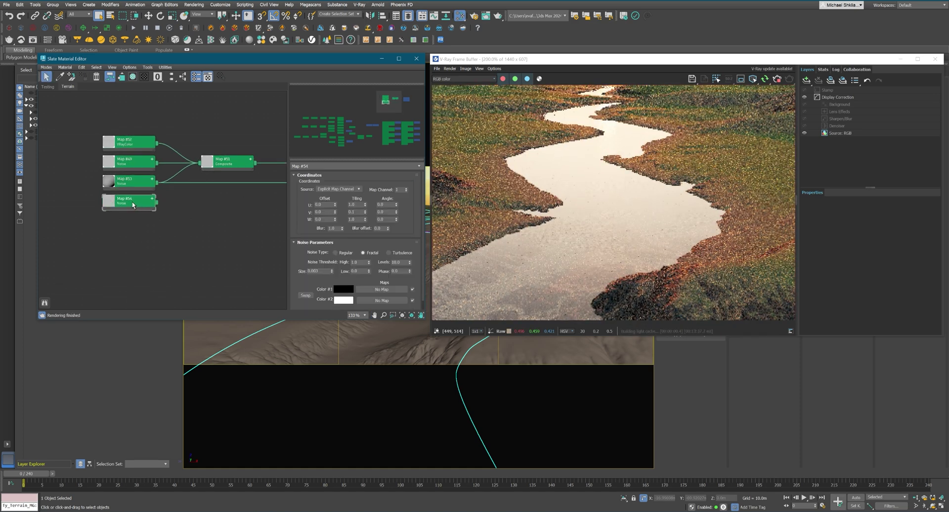
Step: Set the duplicated ripple Noise map's size to 0.002 and its phase to 10
double_click(318, 271)
text(0.002)
key(Return)
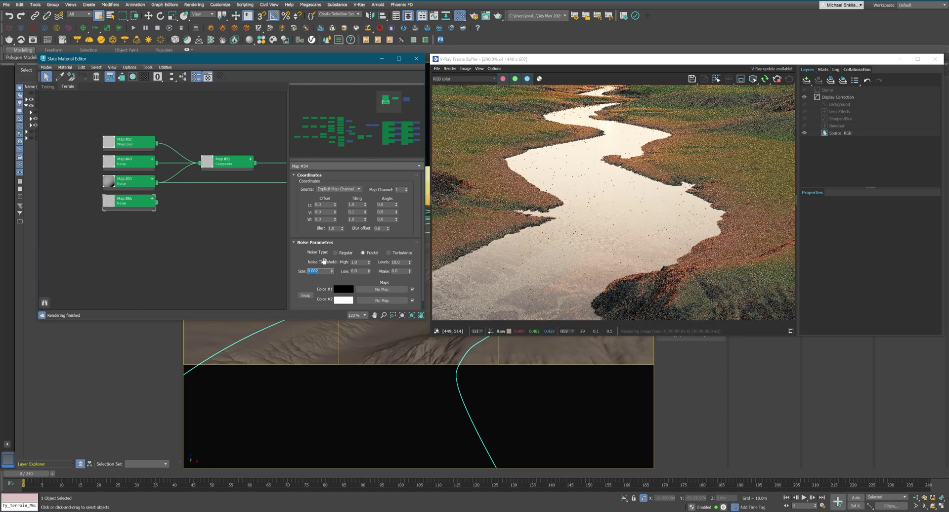
double_click(400, 271)
text(1)
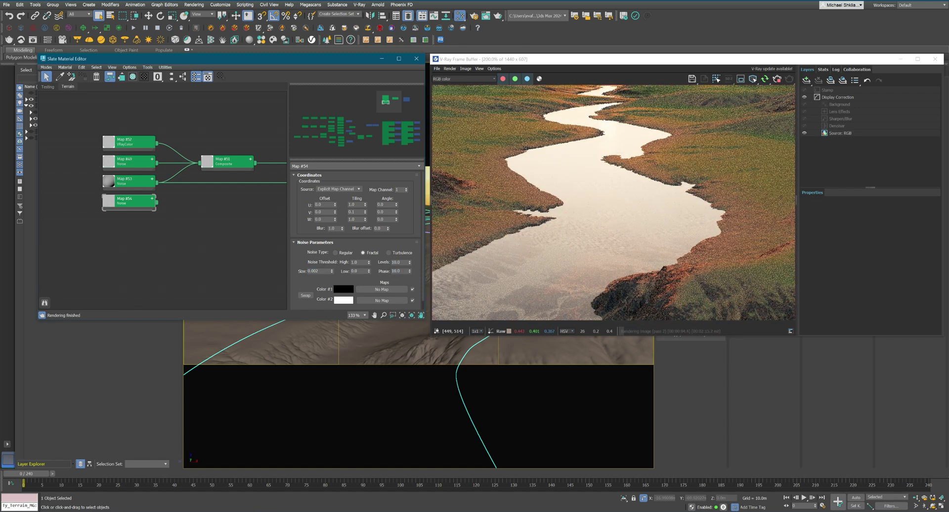
Step: Connect the duplicated ripple Noise map to the Composite map as Layer 3
drag(157, 201, 199, 163)
right_click(122, 224)
mouse_move(141, 237)
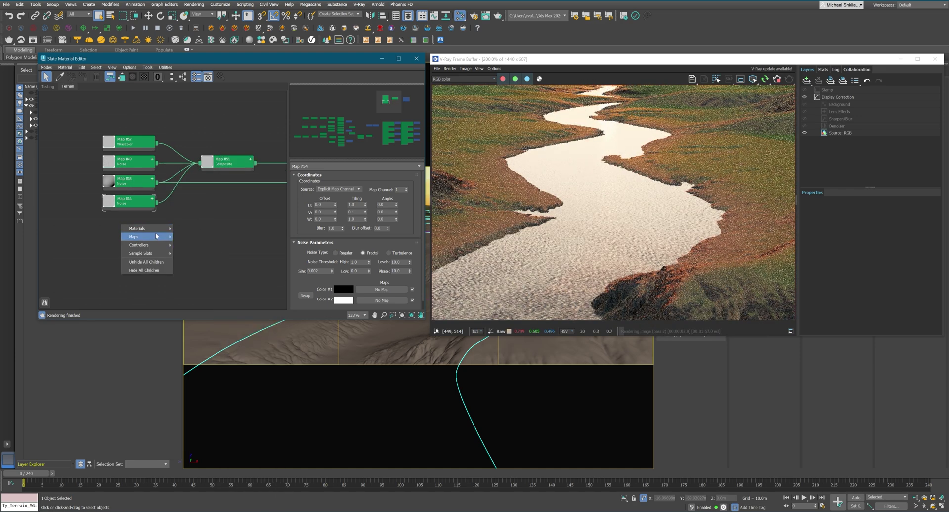
mouse_move(185, 237)
click(186, 212)
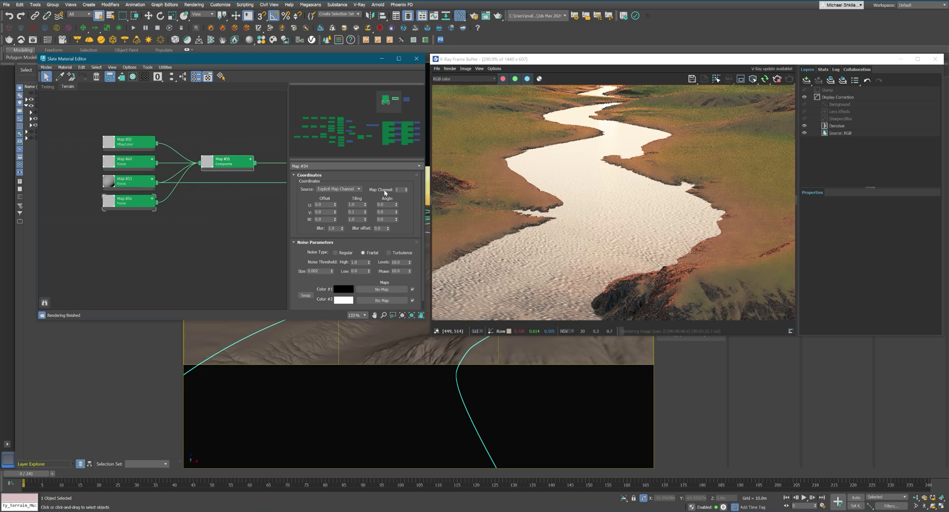
Step: Set the Composite map's Layer 3 to Overlay blending with an opacity of 50
double_click(219, 166)
click(337, 207)
click(339, 279)
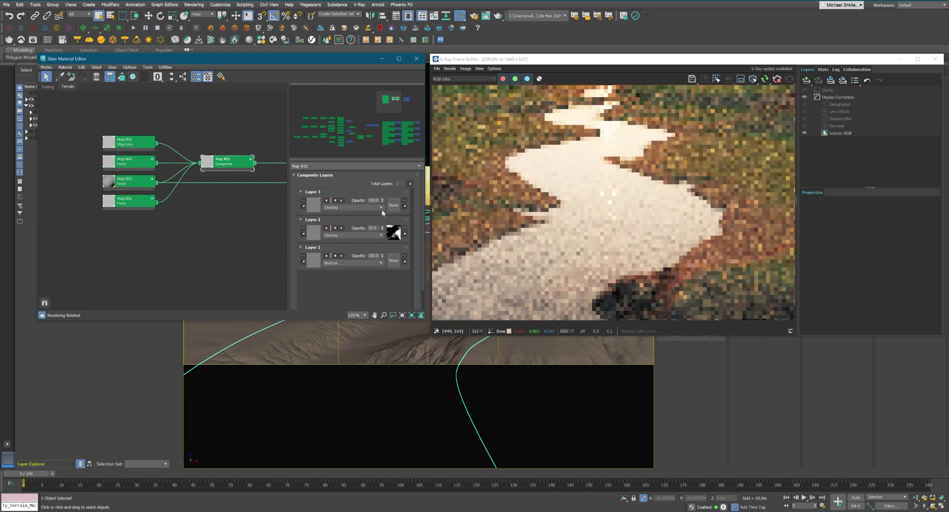
key(Return)
click(549, 272)
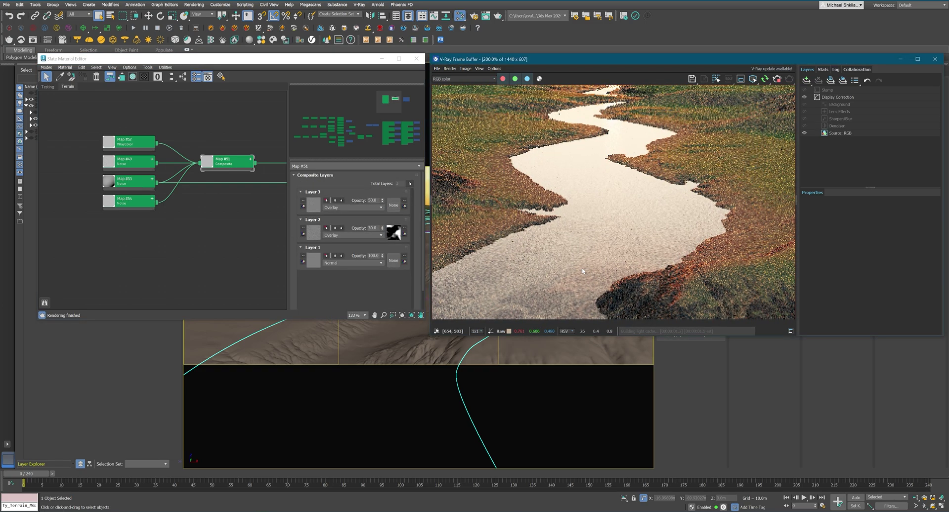
Step: Add a fourth layer to the Composite map and duplicate the Layer 2 mask Noise map
scroll(548, 271, down, 1)
middle_drag(201, 187, 210, 185)
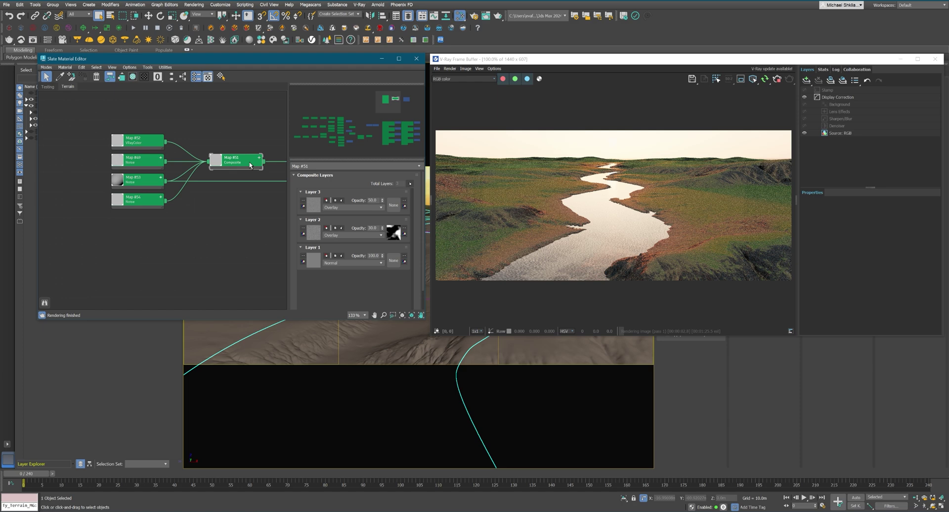
click(410, 184)
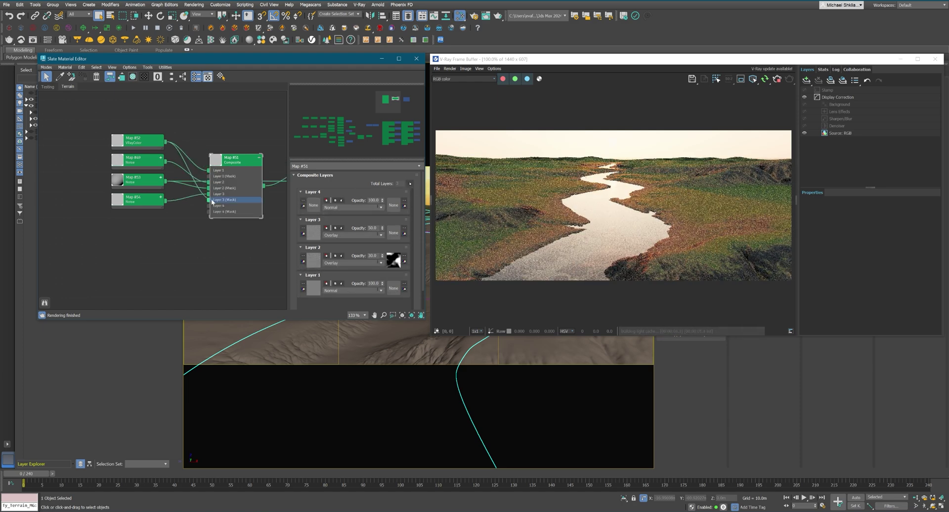
shift+drag(140, 182, 141, 221)
double_click(140, 222)
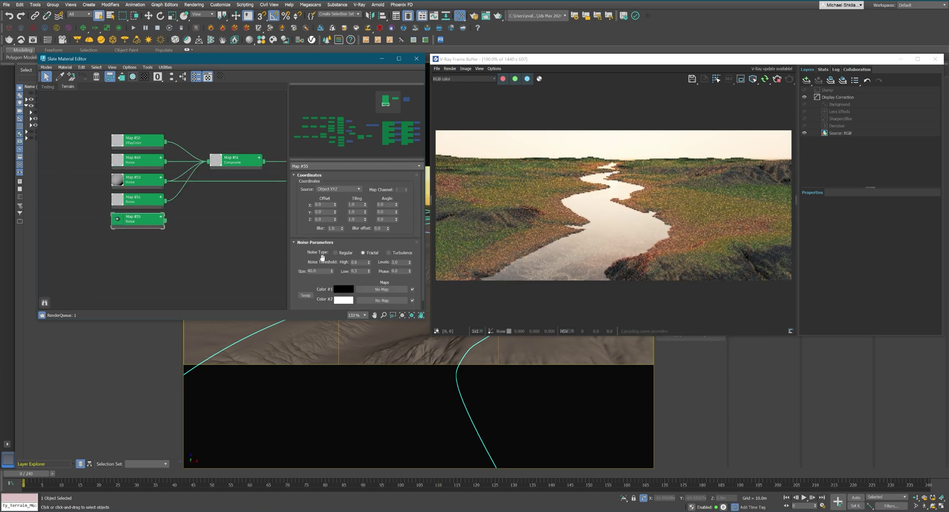
Step: Set the duplicated mask Noise map's thresholds to high 0.55 and low 0.4, and its phase to 10
double_click(355, 262)
text(.55)
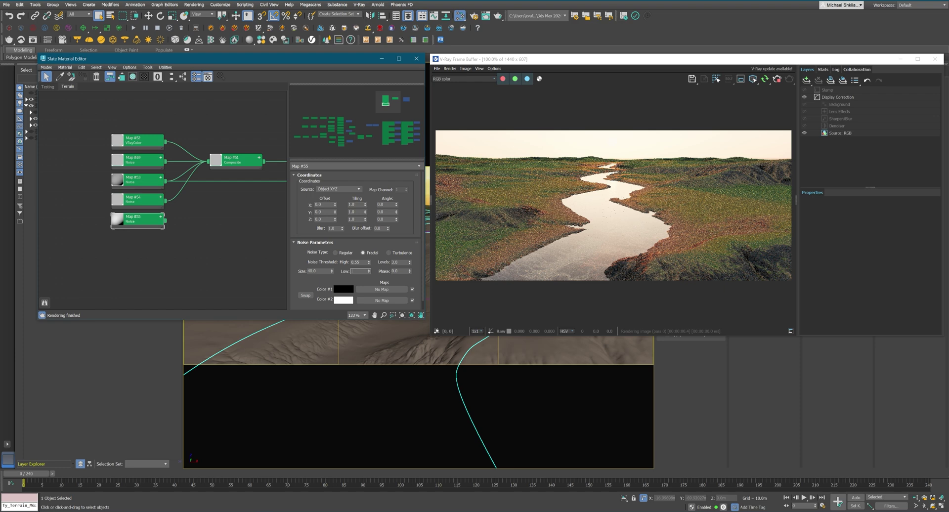
text(.4)
key(Return)
Step: Connect the duplicated mask Noise map to the Composite map's Layer 3 mask and inspect the river's ripples in the render
middle_drag(195, 220, 187, 226)
scroll(206, 229, up, 1)
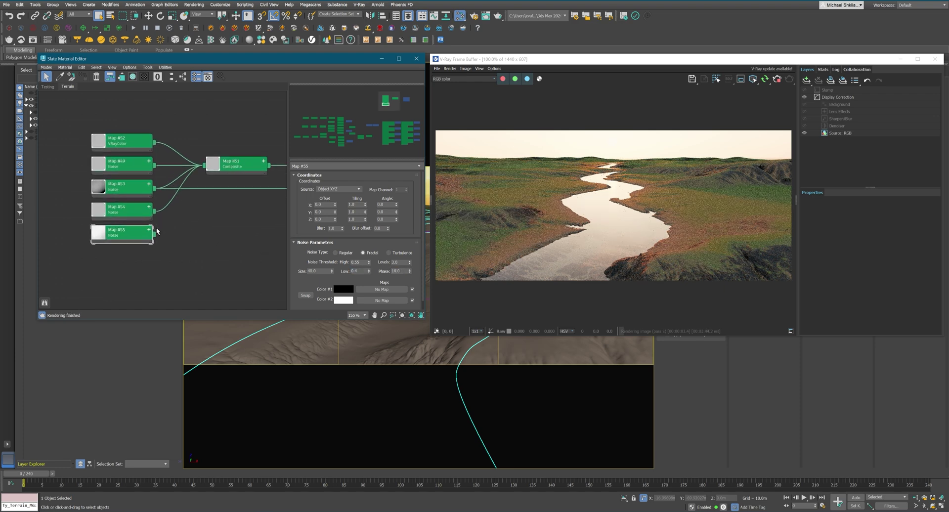
drag(213, 169, 205, 224)
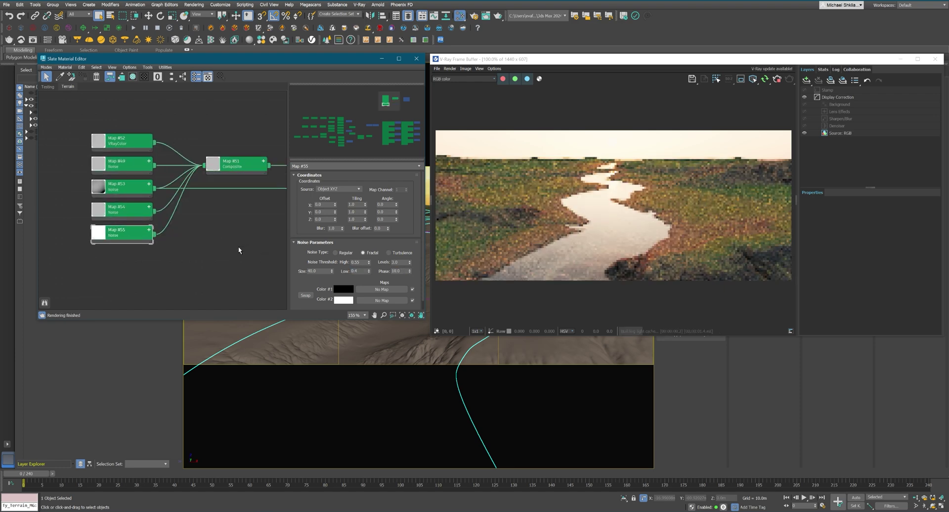
click(238, 247)
middle_drag(261, 242, 184, 225)
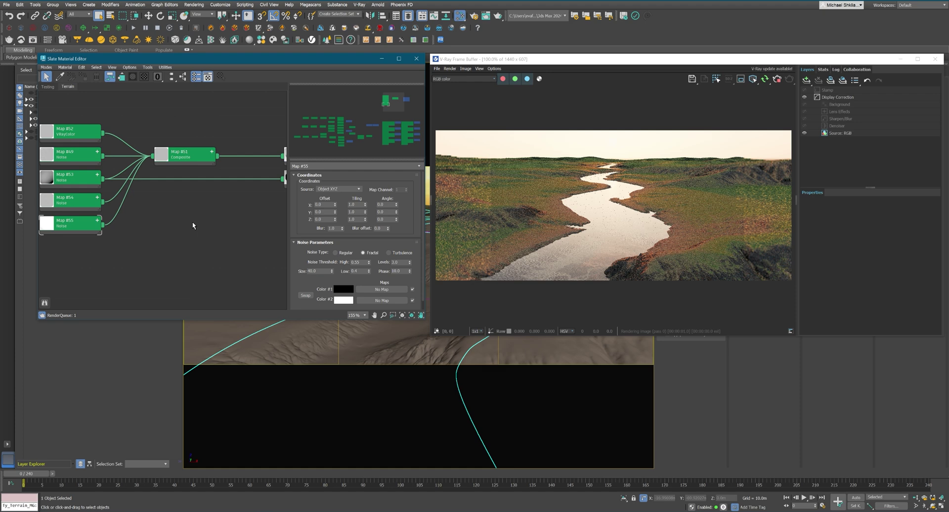
scroll(190, 224, down, 3)
scroll(593, 263, up, 2)
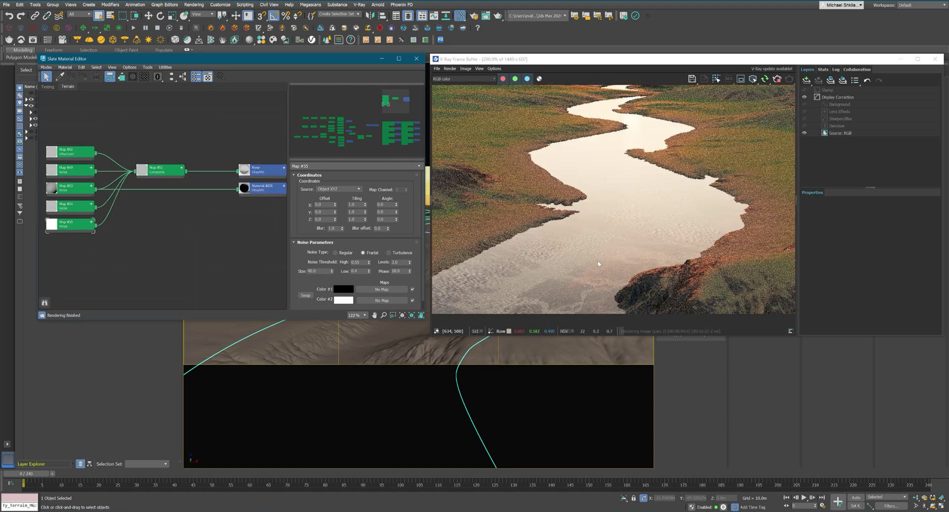
scroll(601, 223, up, 2)
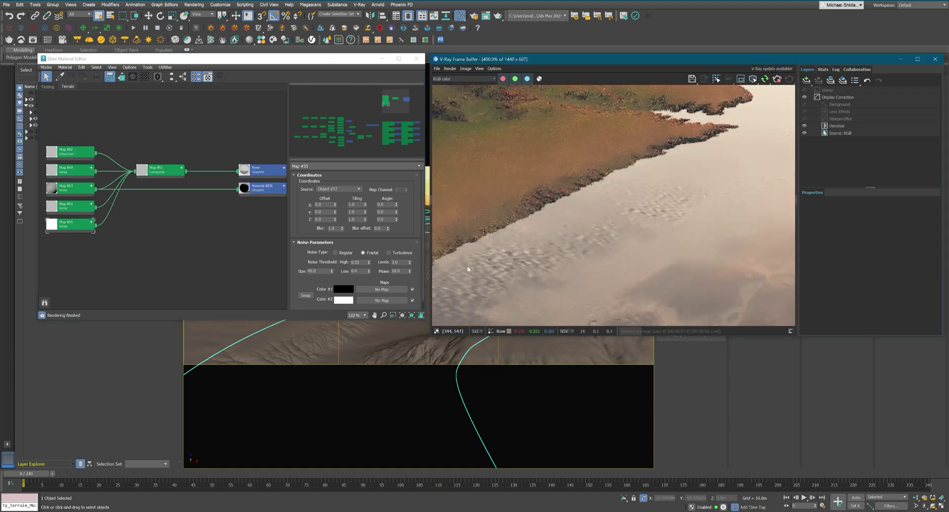
Step: Set the size of the Noise map Map #54 to 0.005 and view the river ripples in the render
middle_drag(71, 193, 169, 225)
scroll(169, 225, up, 2)
double_click(319, 271)
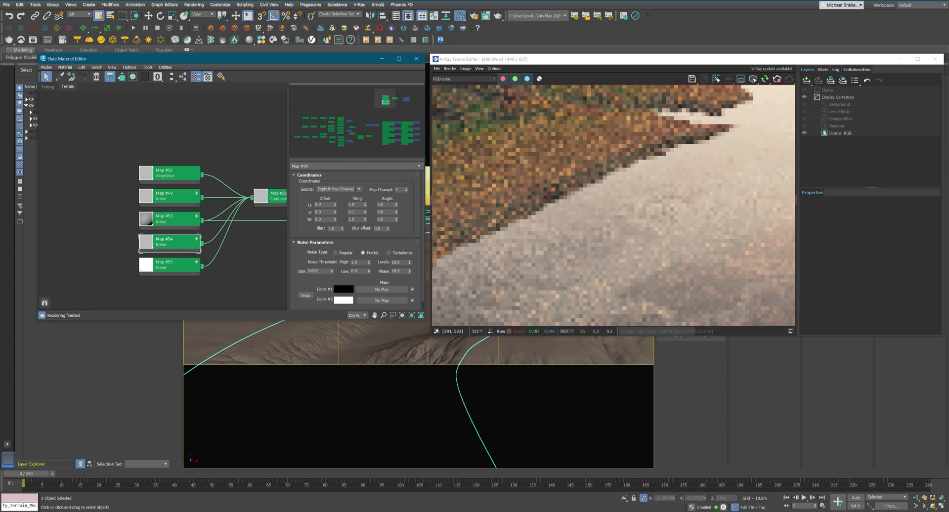
text(0.005)
key(Return)
click(493, 272)
scroll(496, 270, down, 1)
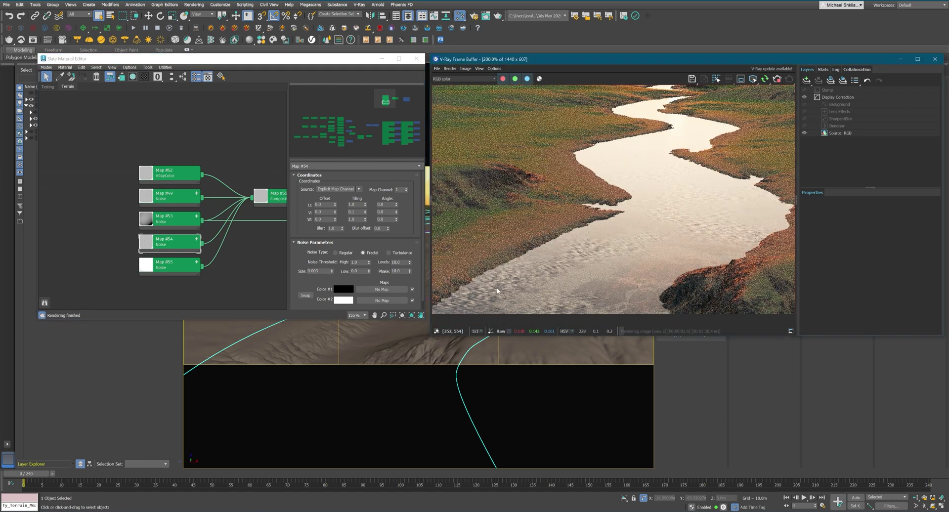
Step: Try 3 levels on Map #54, then set its levels to 1 and compare its settings with Map #49
click(401, 262)
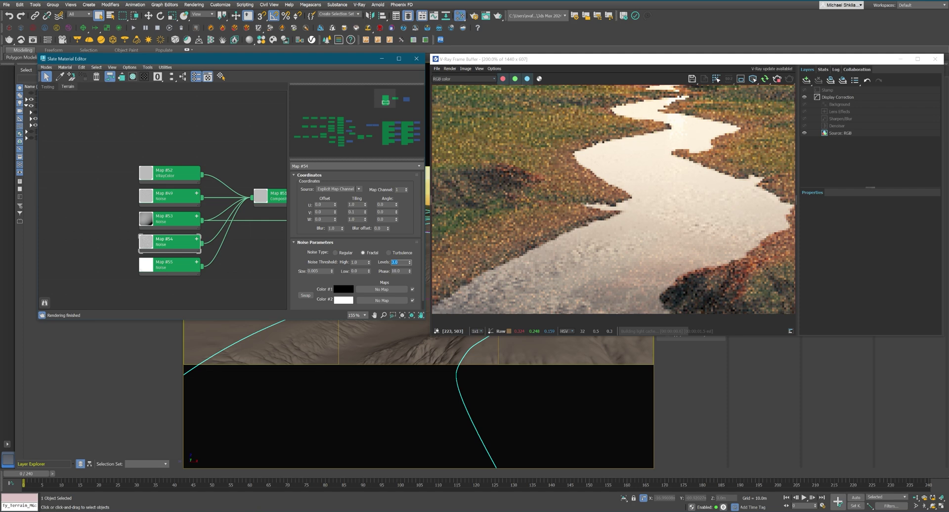
text(1)
key(Return)
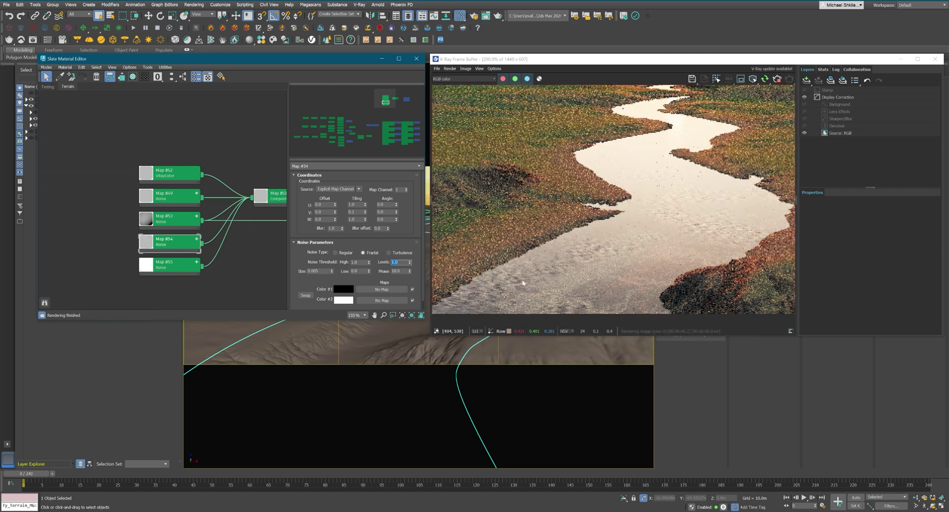
click(182, 198)
click(521, 272)
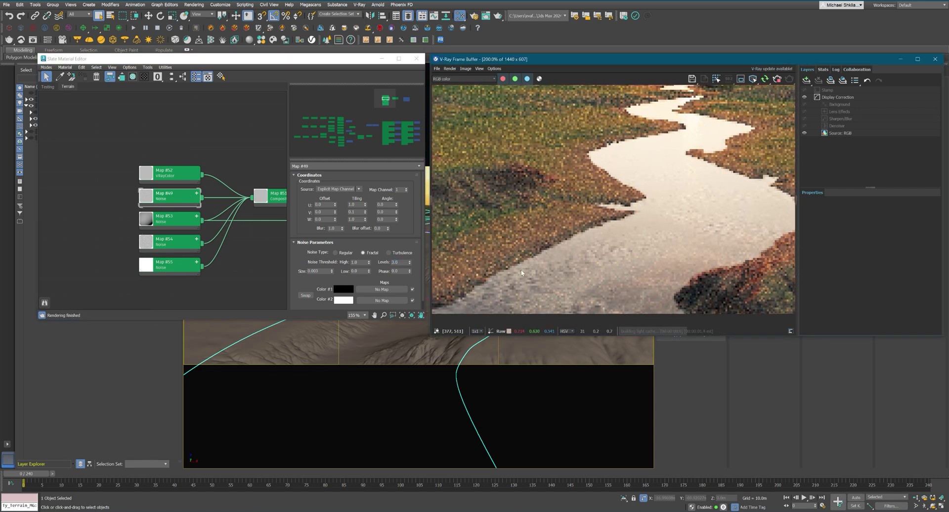
Step: Try a size of 0.01 on Map #54 and check the whole river in the render
click(170, 241)
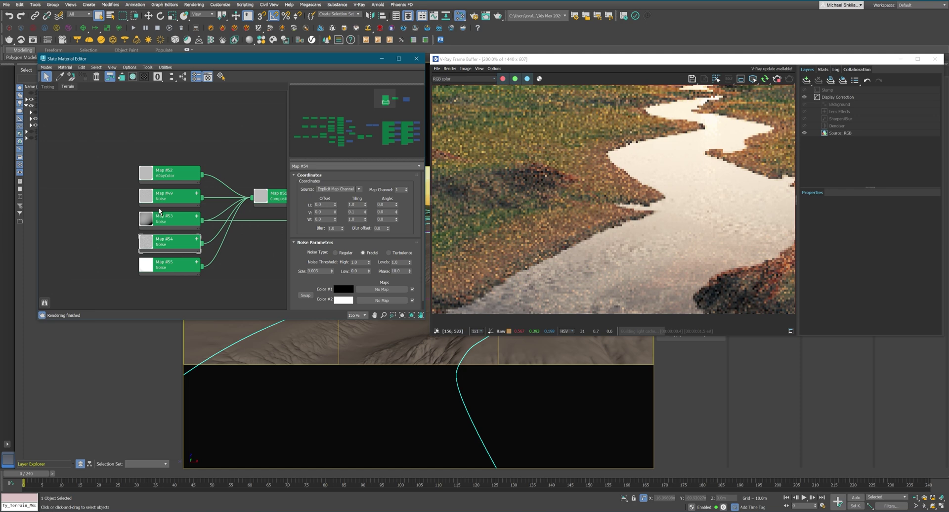
double_click(315, 271)
text(0.01)
key(Return)
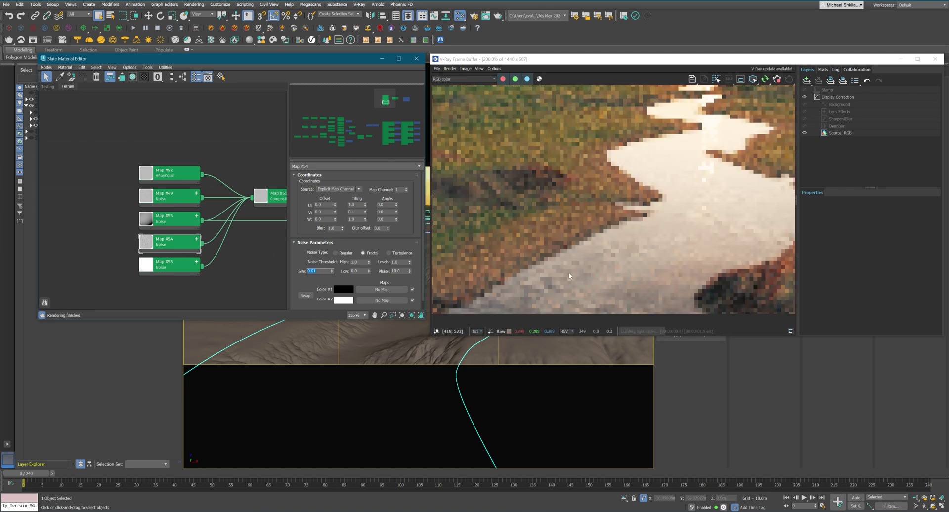
middle_drag(568, 274, 552, 273)
scroll(553, 273, down, 2)
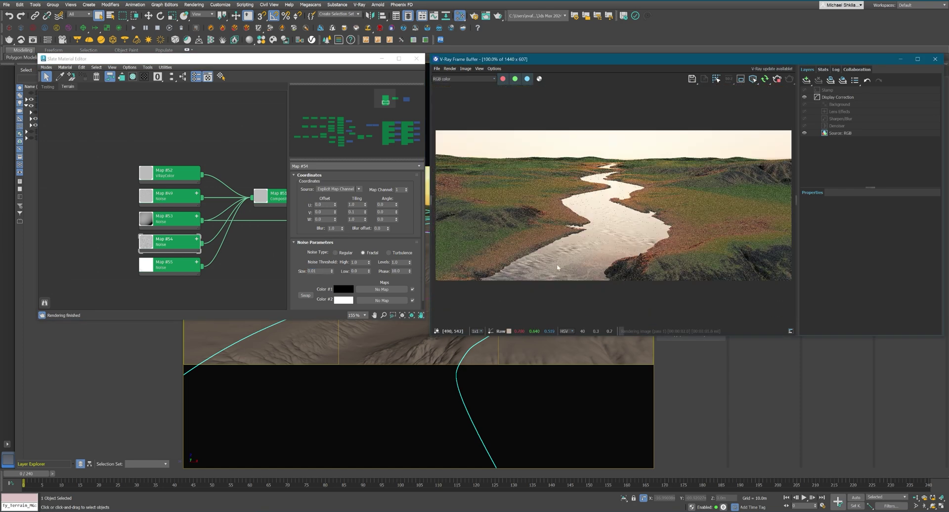
Step: Set Map #54's V tiling to 0.3 and check the ripples in the render
click(368, 213)
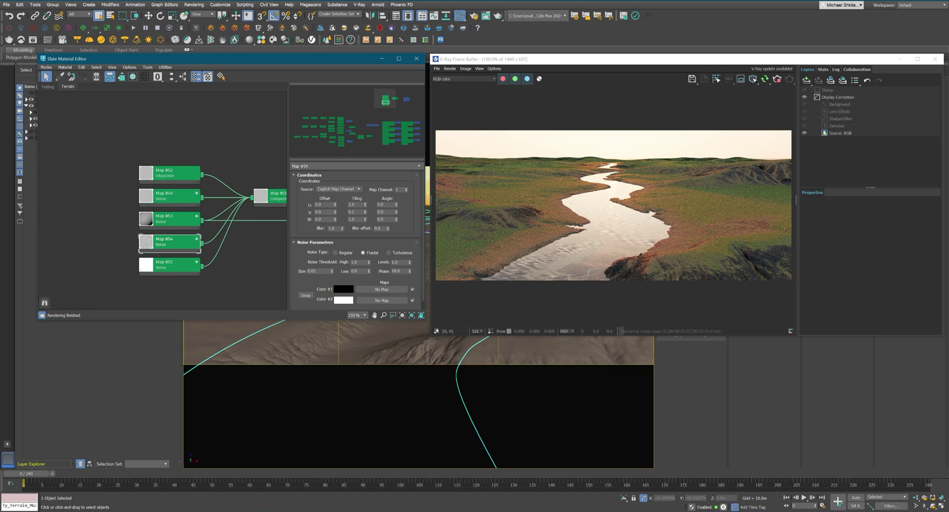
text(0.3)
key(Return)
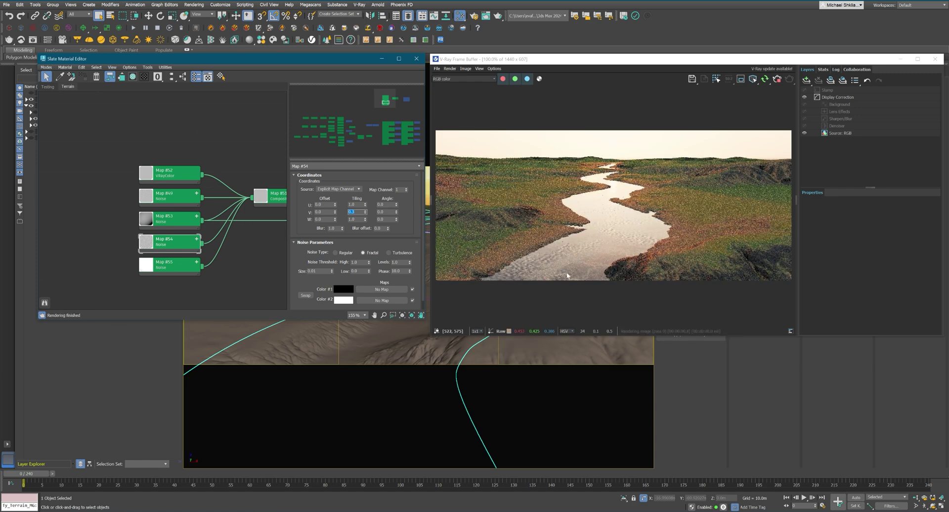
scroll(567, 276, up, 2)
middle_drag(298, 204, 265, 196)
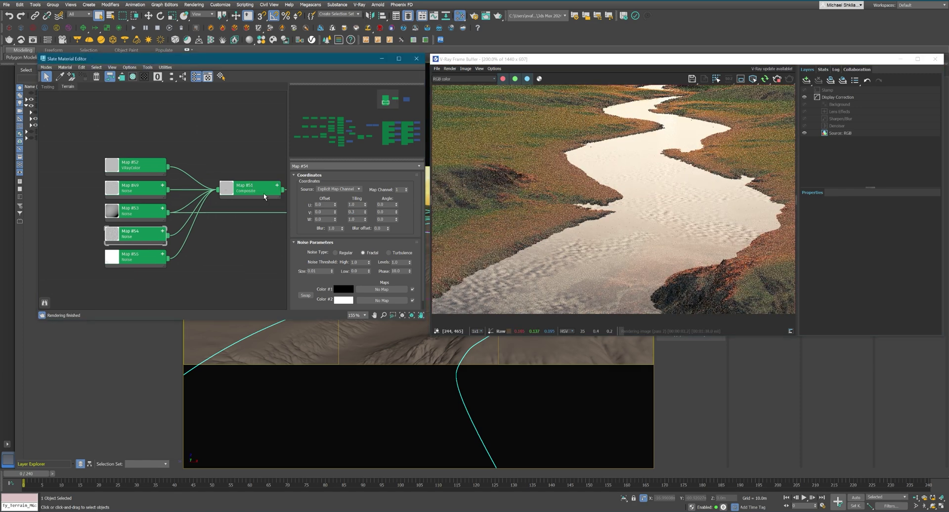
Step: Set the opacity of the Composite map's Layer 3 to 20
double_click(249, 187)
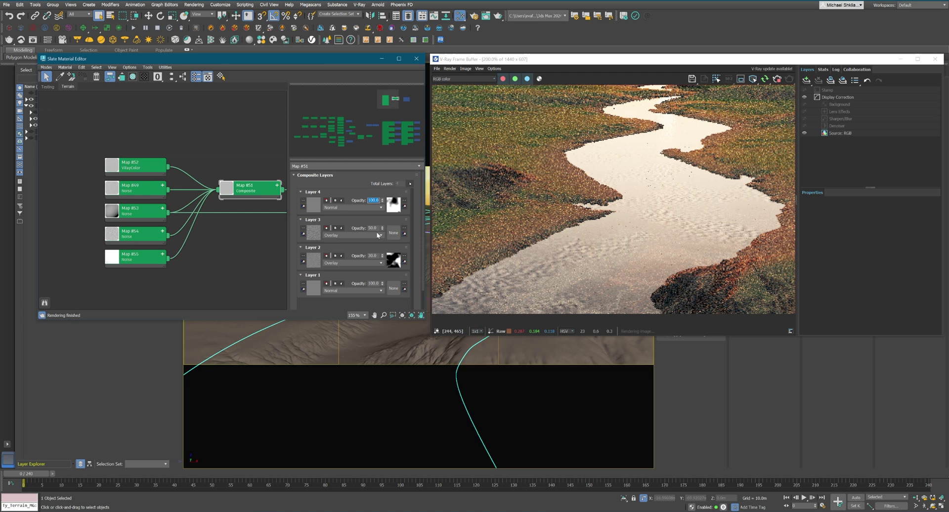
text(20)
key(Return)
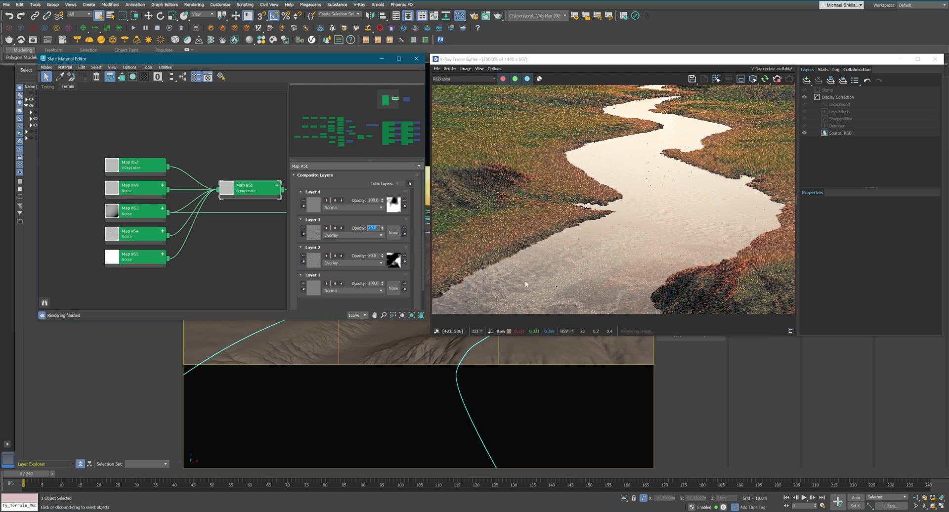
Step: Reduce the size of the Noise map Map #54 to 0.005
middle_drag(143, 240, 131, 228)
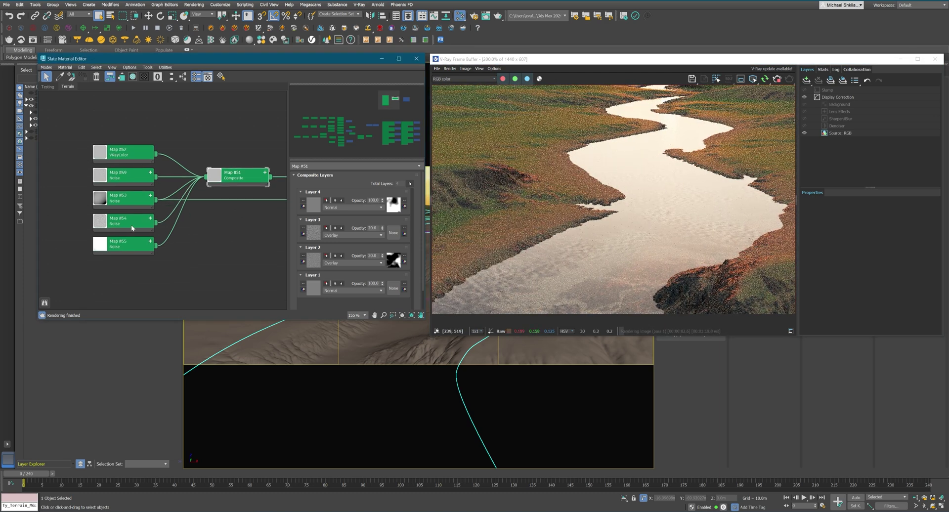
double_click(131, 228)
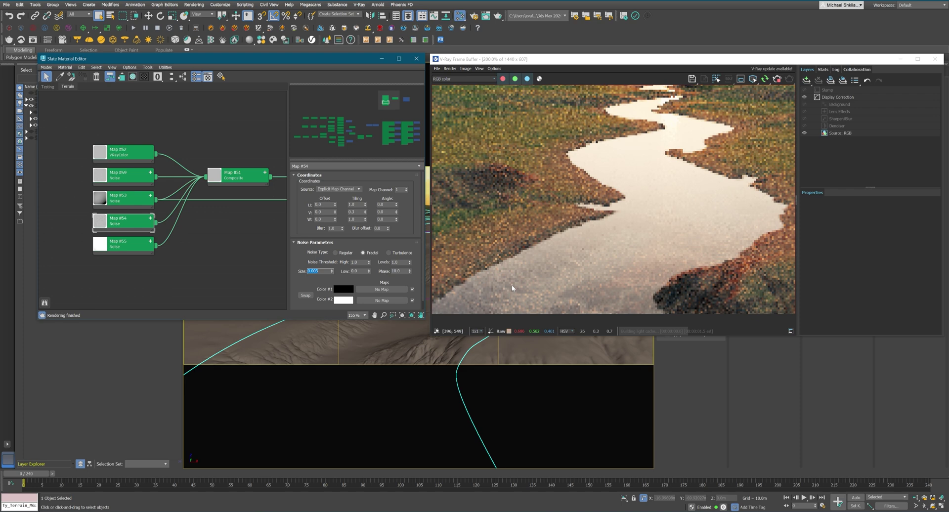
middle_drag(129, 231, 125, 228)
Step: Try a low threshold of 0.45 on the mask Noise map Map #55, then set it to 0.5
double_click(126, 246)
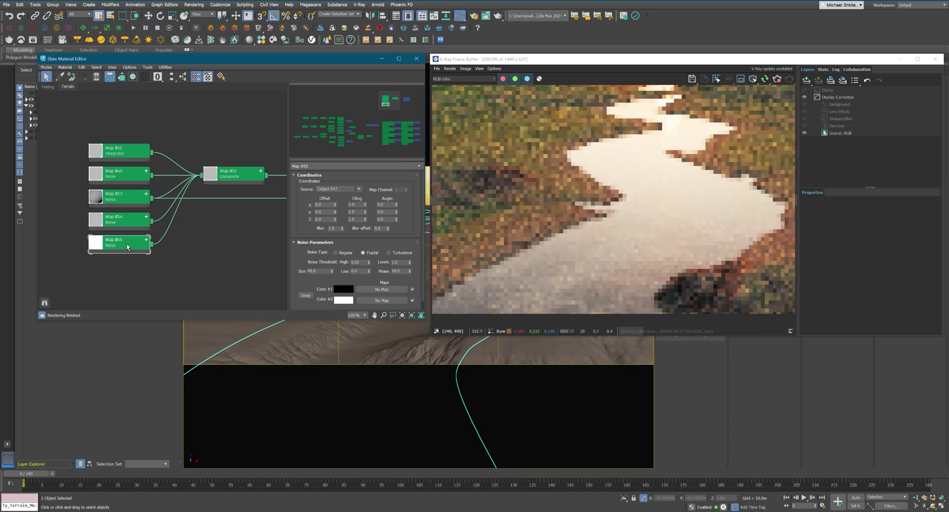
key(Tab)
text(0.45)
key(Return)
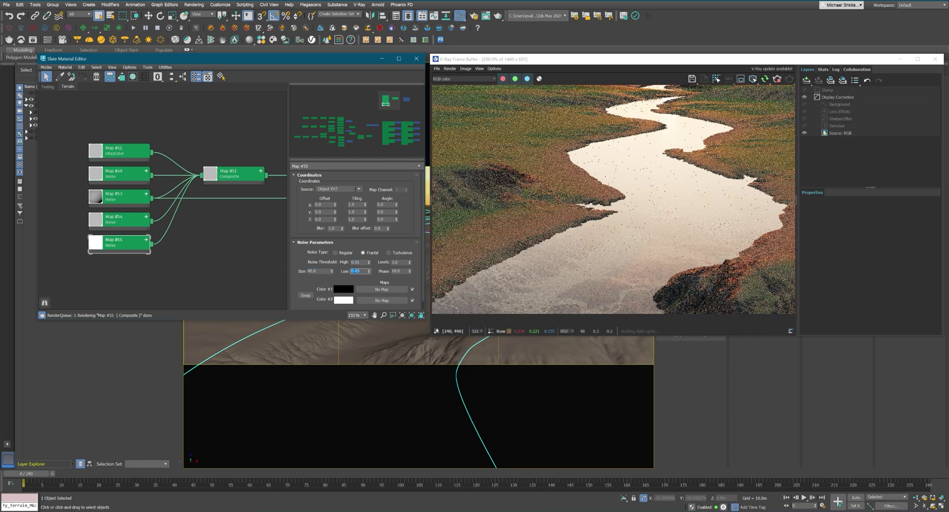
text(0.5)
key(Return)
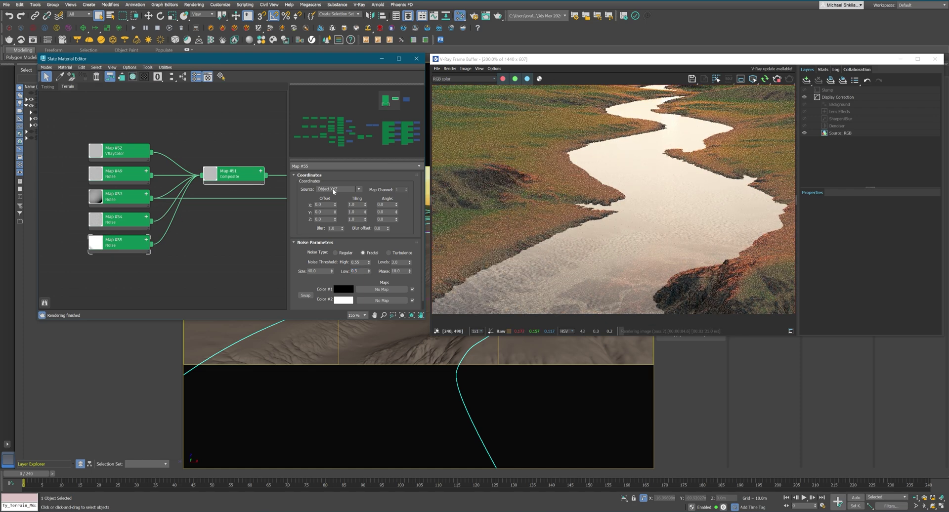
Step: Add a fifth Composite layer fed by a ripple Noise map, and set Map #49's V tiling to 0.25
double_click(228, 174)
click(409, 183)
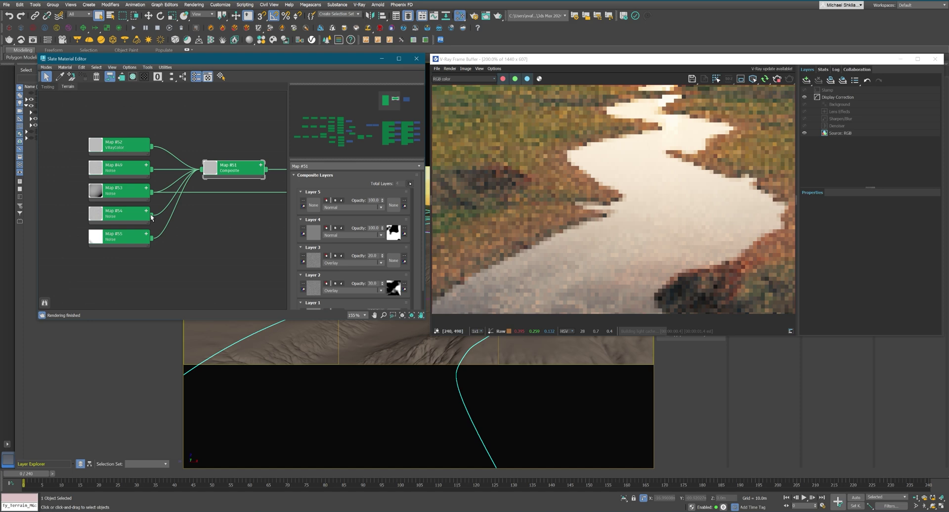
click(123, 170)
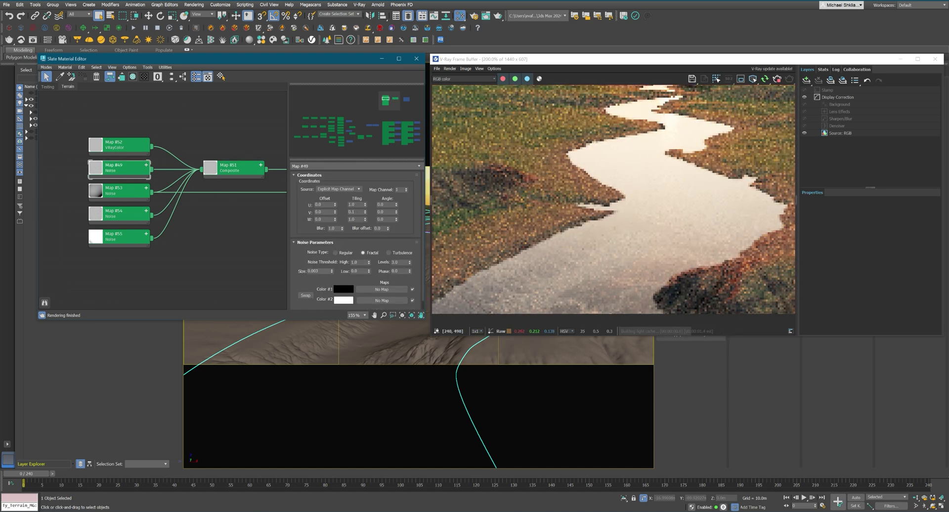
drag(153, 238, 208, 236)
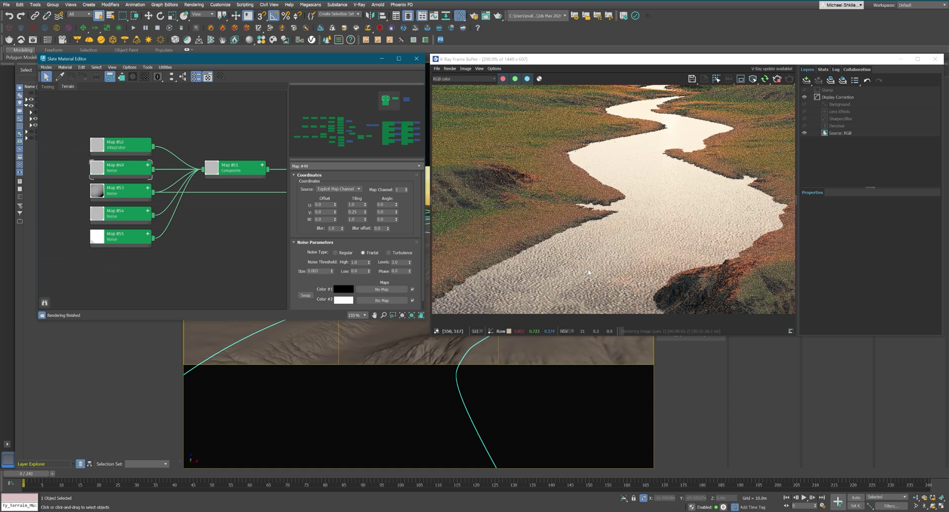
Step: Set the Composite map's Layer 5 to Overlay blending with an opacity of 20
double_click(235, 168)
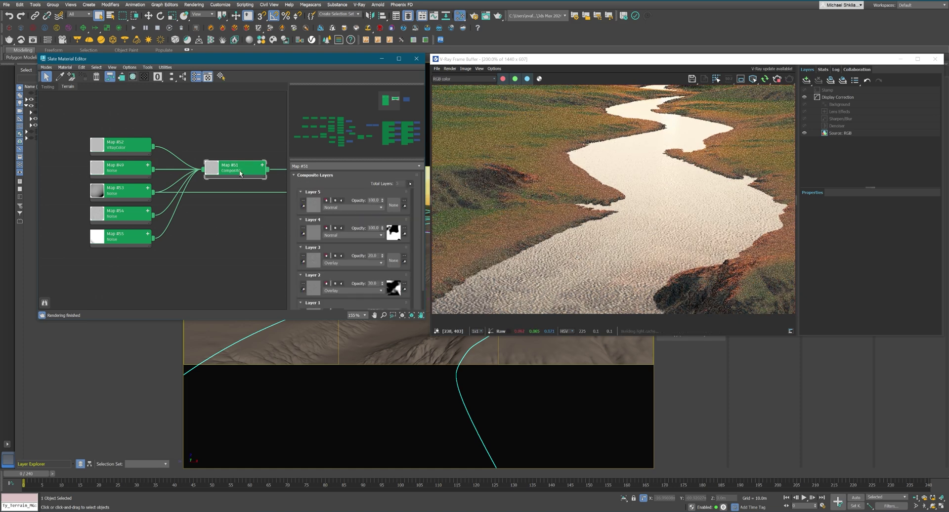
click(360, 208)
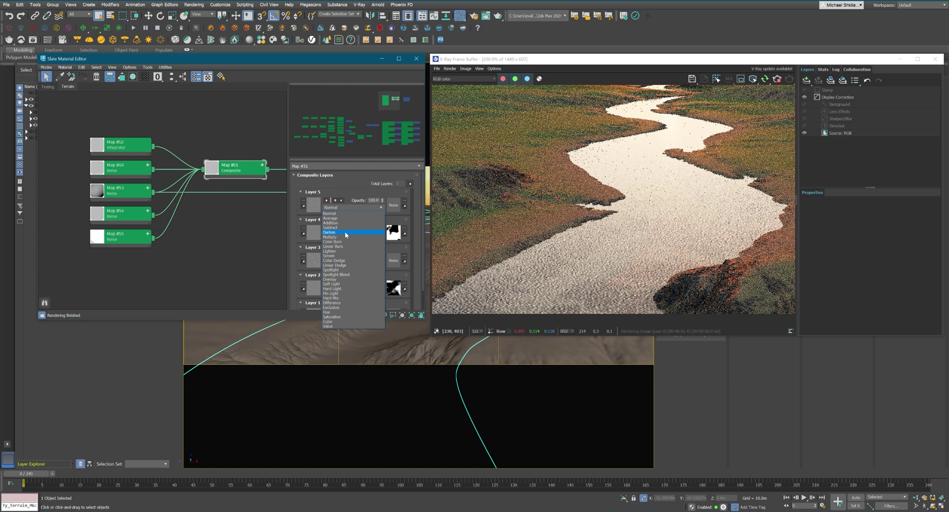
click(337, 280)
double_click(372, 200)
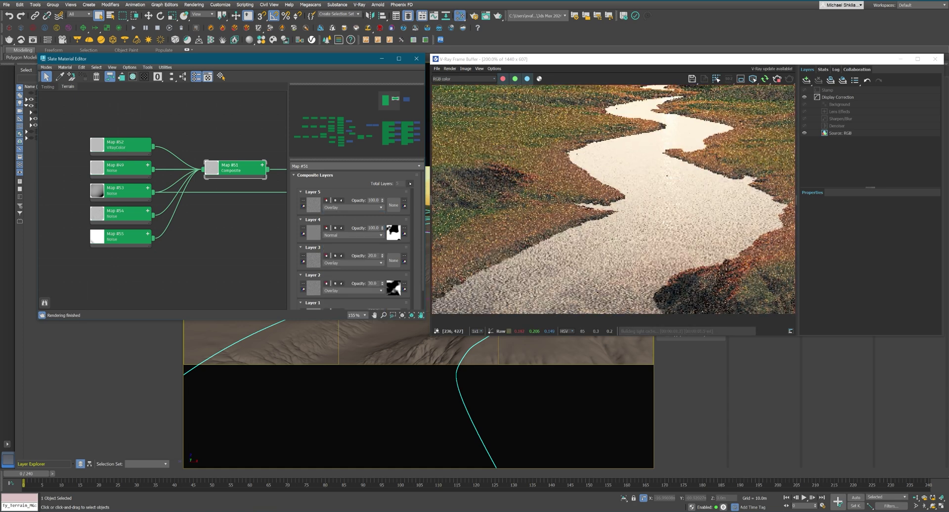
text(20)
key(Return)
click(557, 241)
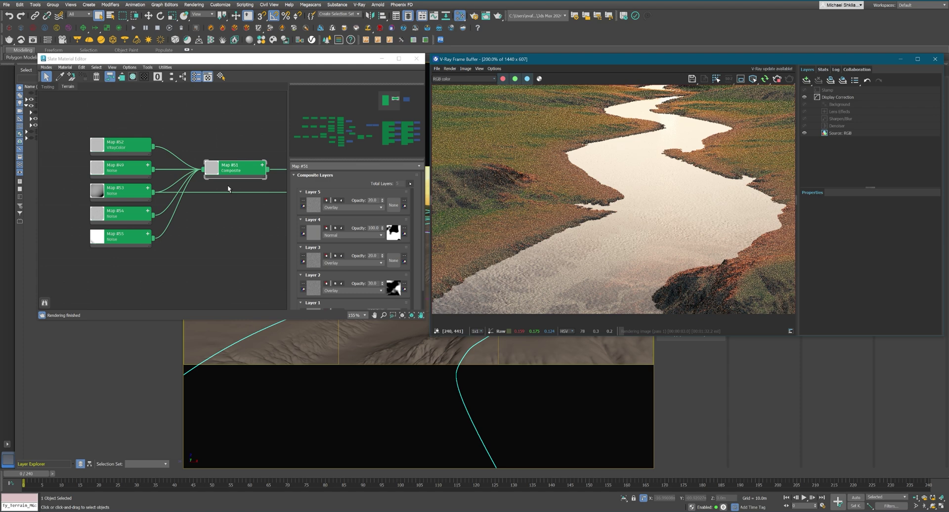
Step: Try an opacity of 10 on the Composite map's Layer 5, then set it to 15 and check the full render
click(394, 204)
text(10)
key(Return)
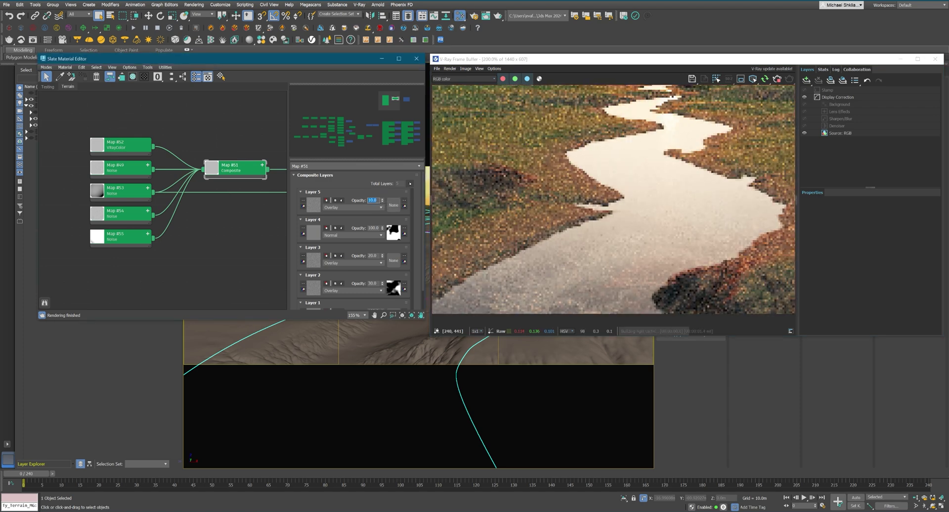
text(15)
key(Return)
click(598, 244)
middle_drag(599, 244, 586, 245)
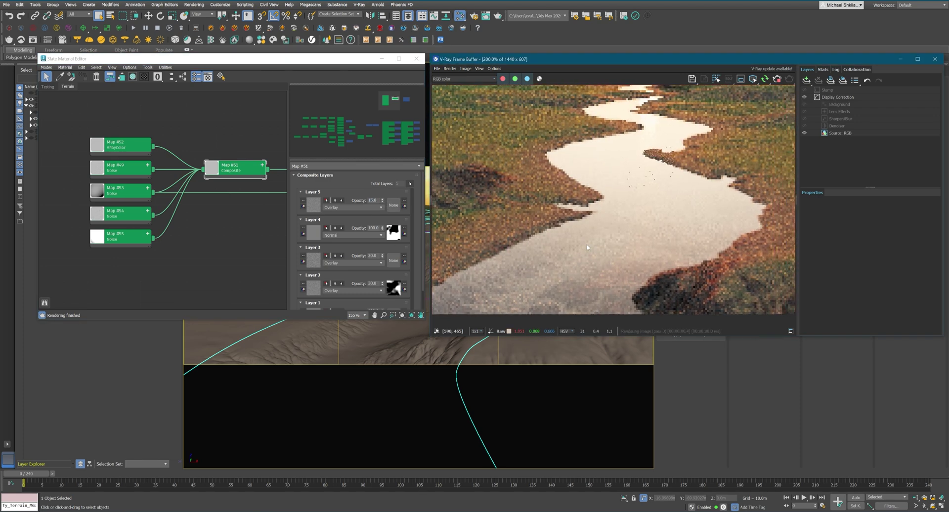
scroll(590, 250, down, 1)
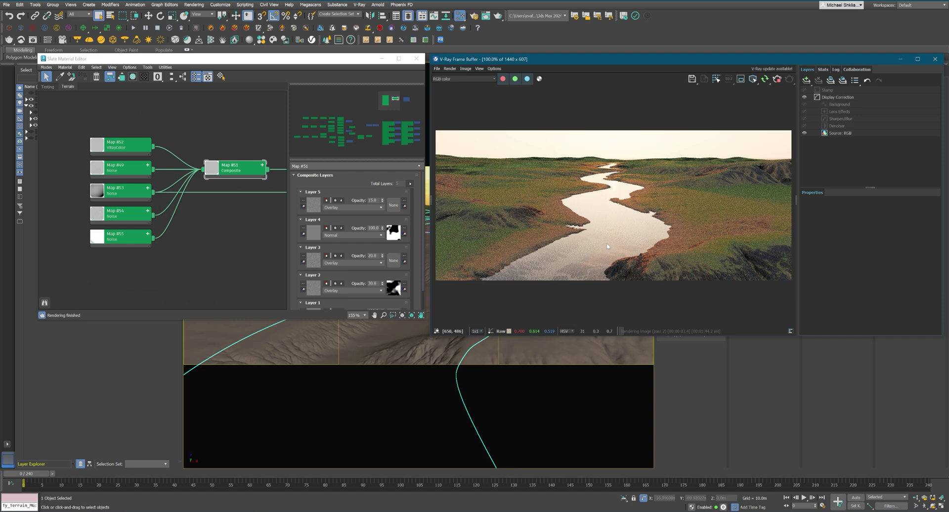
Step: Open the River material's refraction fog color and set its hue to 35 after trying 30
middle_drag(270, 249, 207, 180)
double_click(222, 158)
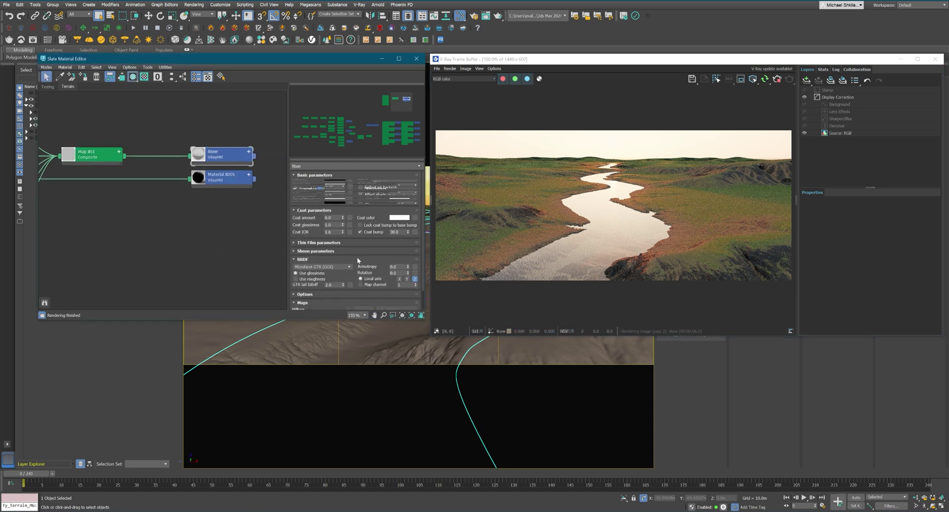
click(335, 246)
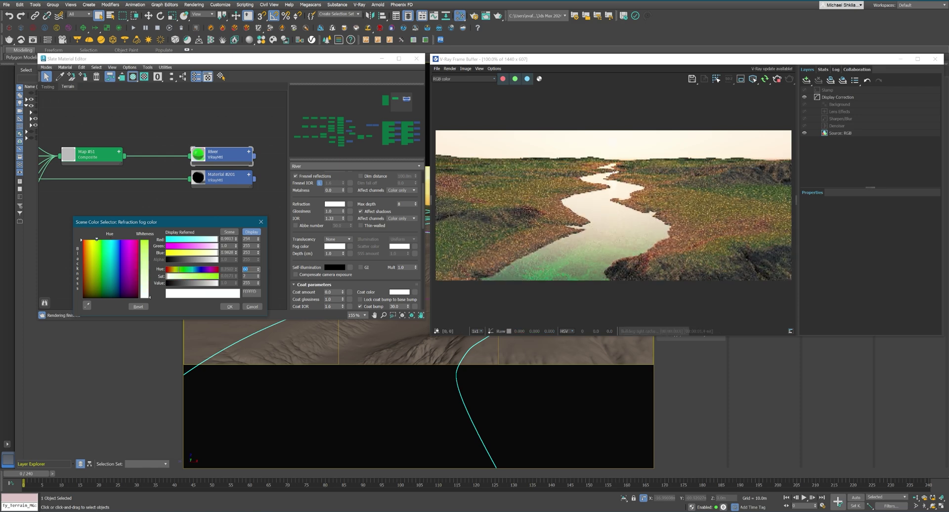
text(30)
key(Return)
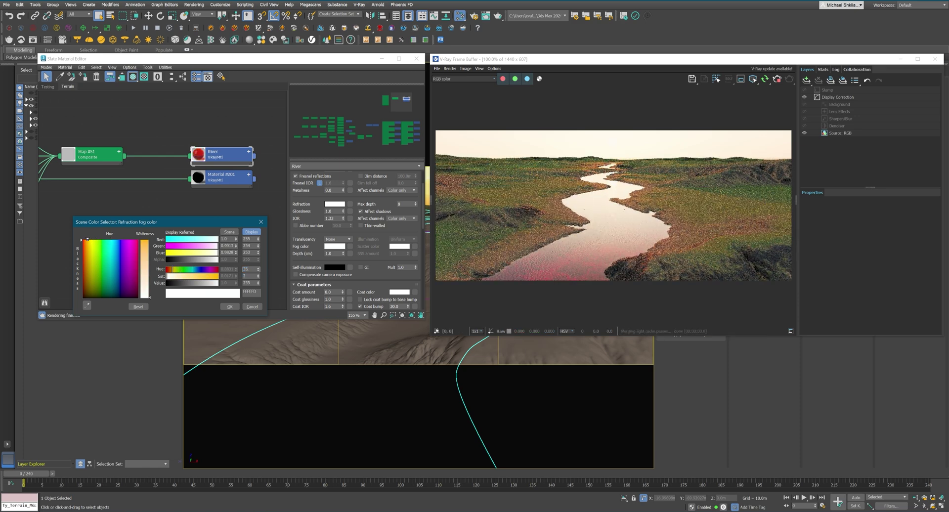
text(35)
key(Return)
Step: Try brightness values of 190 and 245 for the refraction fog color
text(190)
key(Return)
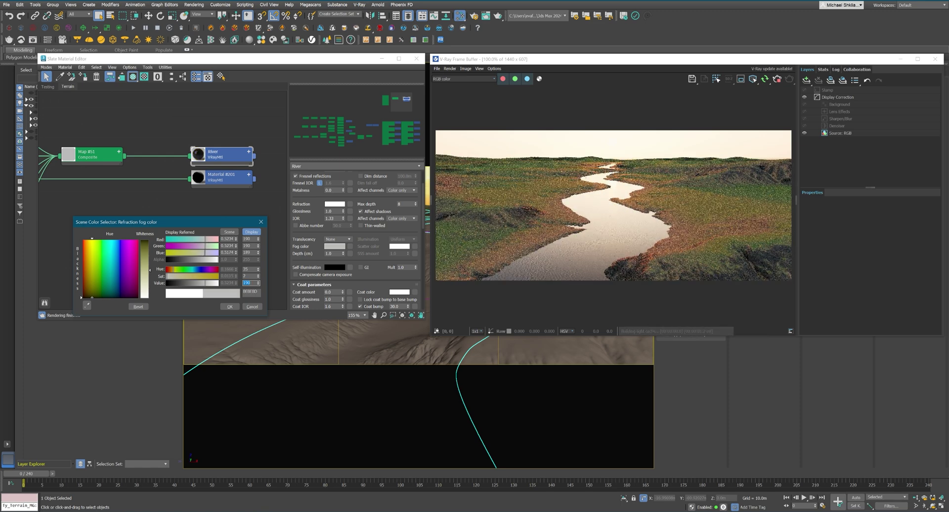
text(245)
key(Return)
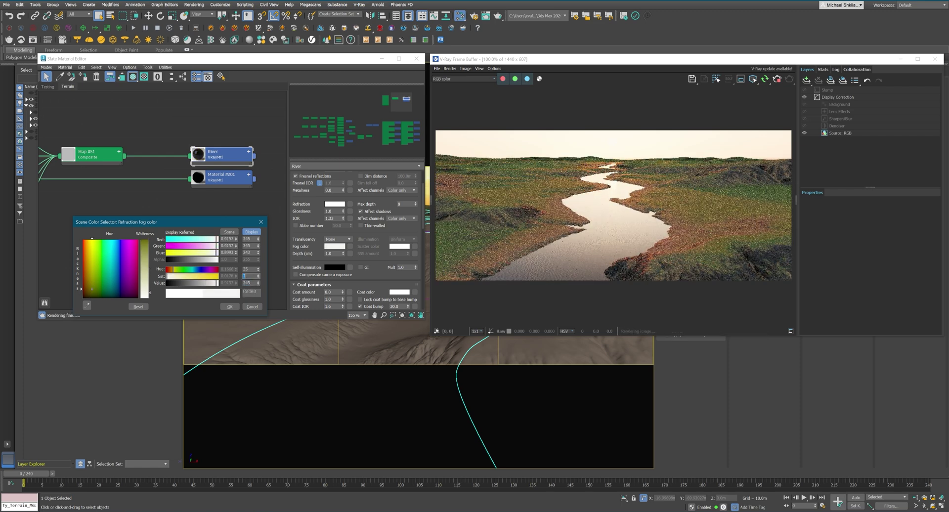
Step: Set the fog color's saturation to 1 and its value to 253, and accept the color
text(1)
key(Return)
key(Tab)
text(253)
key(Return)
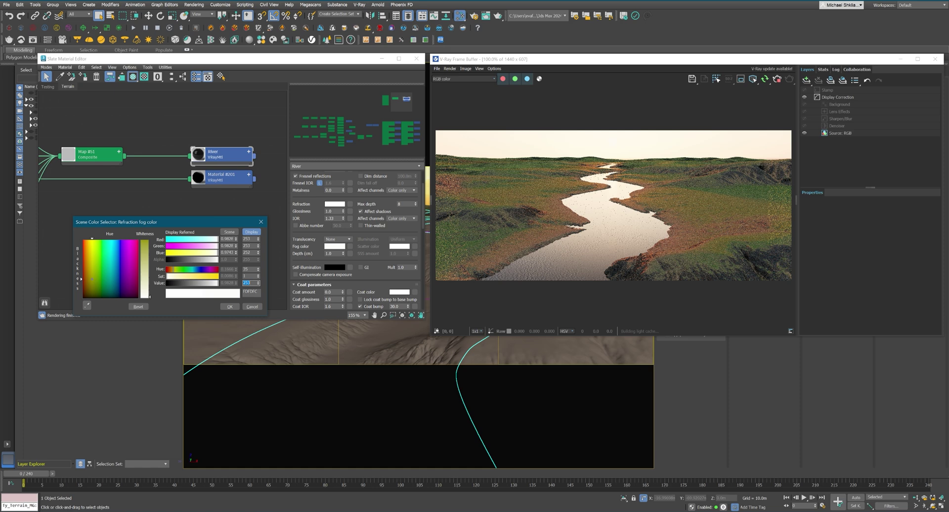
click(229, 307)
Step: Try fog depths of 0.5, 10 and 150 cm on the River material and check the foreground water up close
double_click(334, 253)
text(.5)
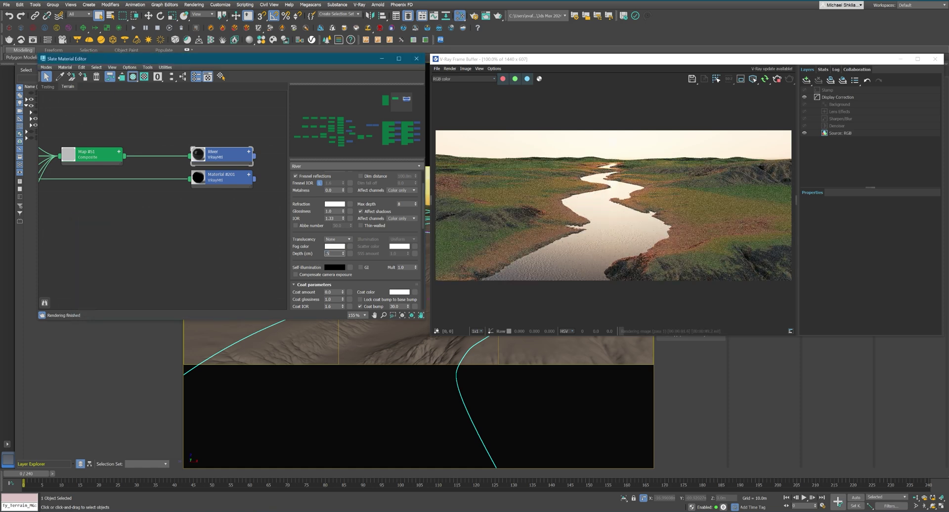
key(Return)
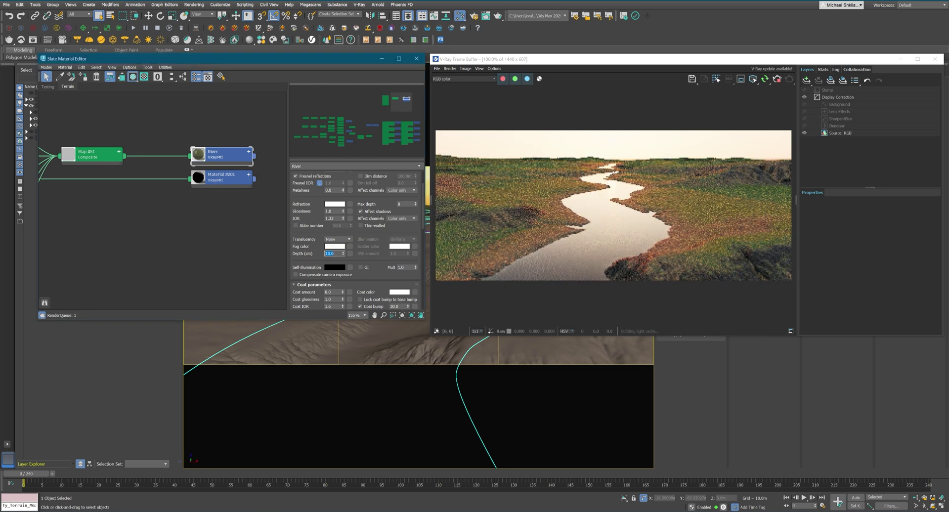
text(150)
key(Return)
scroll(577, 249, up, 1)
click(590, 243)
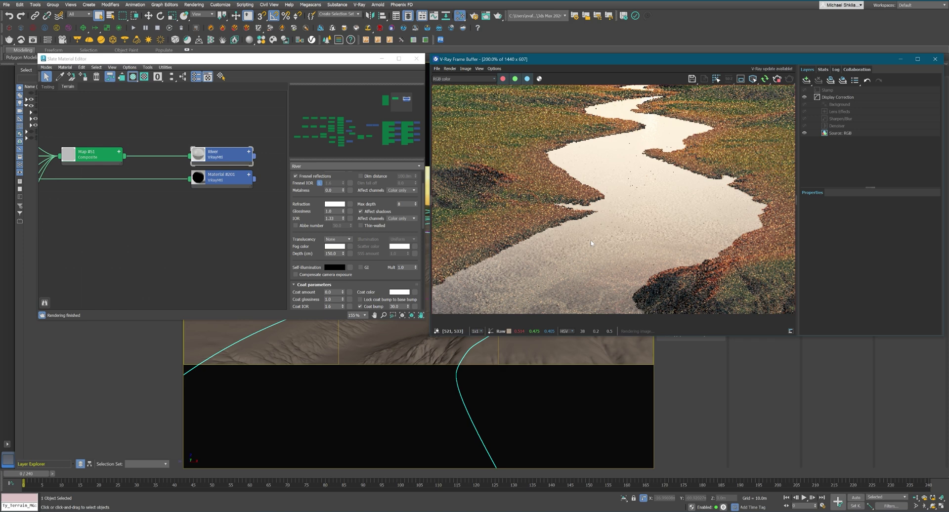
middle_drag(591, 241, 629, 241)
Step: Limit the interactive render to a region over the foreground water and try fog depths of 30 and 20 cm
click(740, 79)
drag(535, 238, 645, 320)
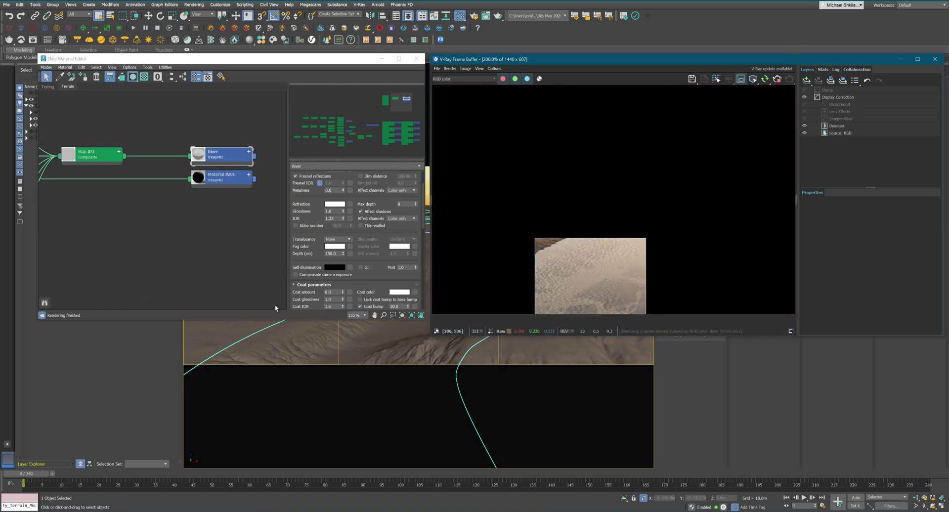
click(242, 269)
text(30)
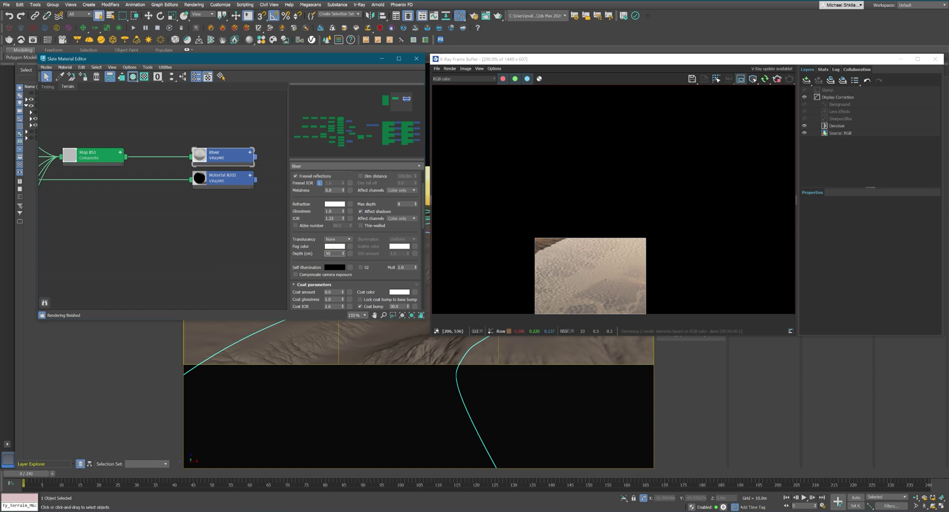
key(Return)
text(20)
key(Return)
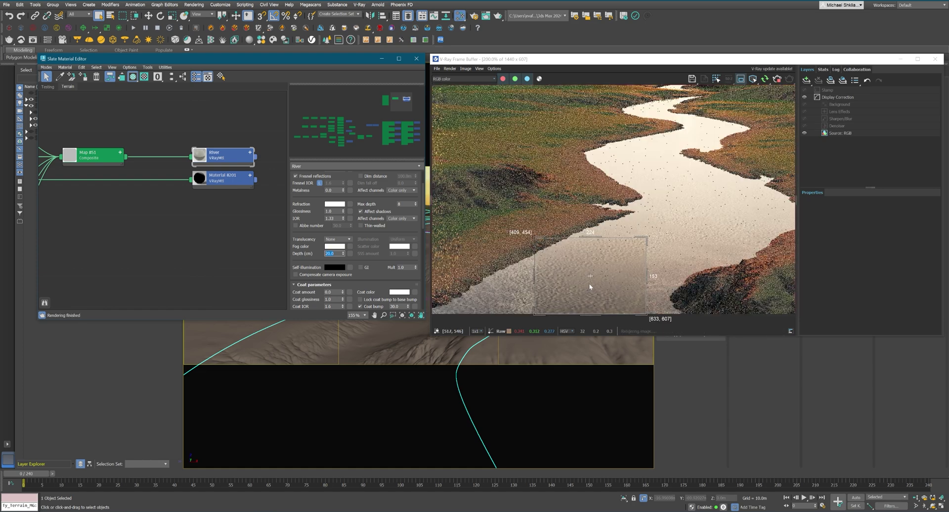
Step: Set the fog depth to 15 cm after trying 10 cm, and turn off the render region to check the whole river
text(10)
key(Return)
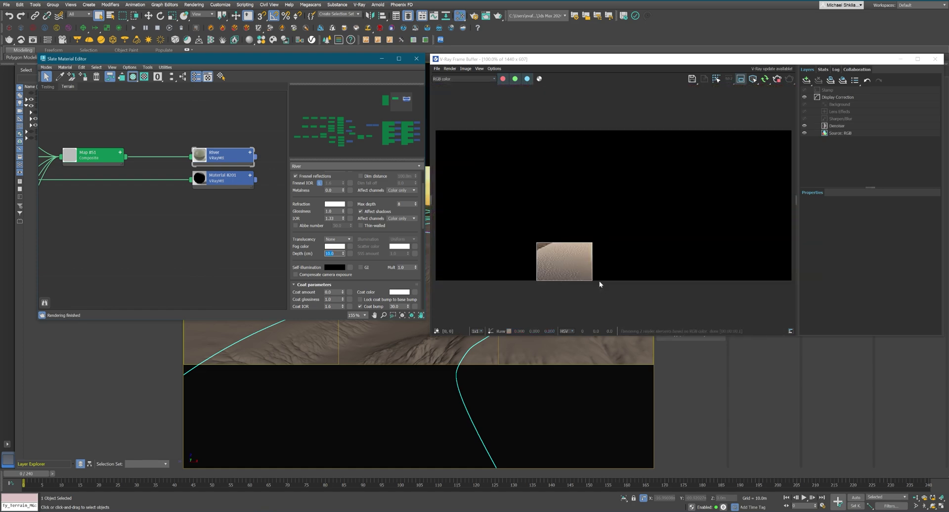
text(15)
key(Return)
click(564, 263)
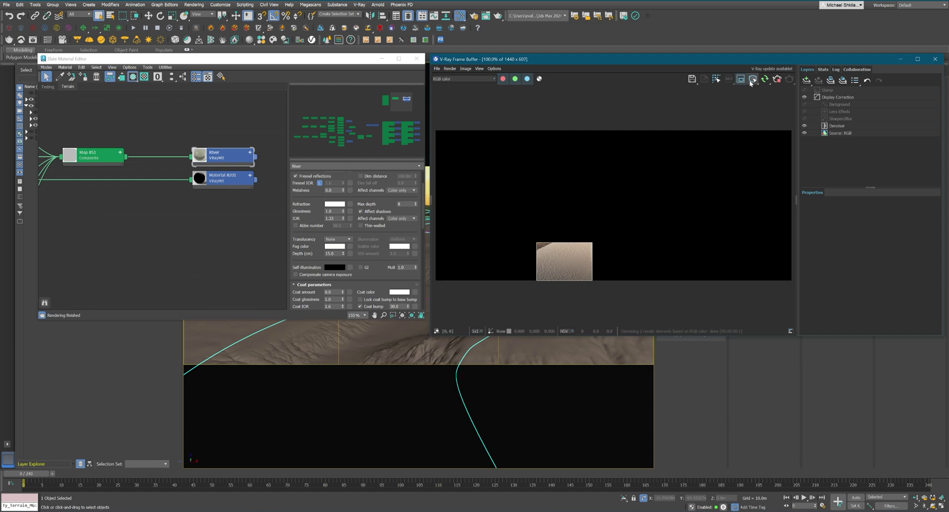
click(740, 79)
scroll(576, 279, up, 1)
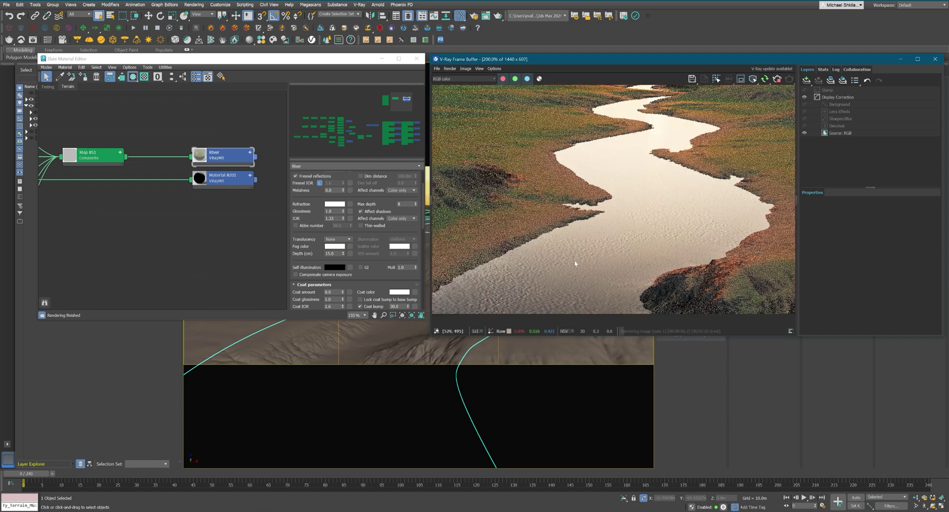
Step: Change the River material's bump map amount to adjust the strength of the water ripples
middle_drag(190, 165, 203, 166)
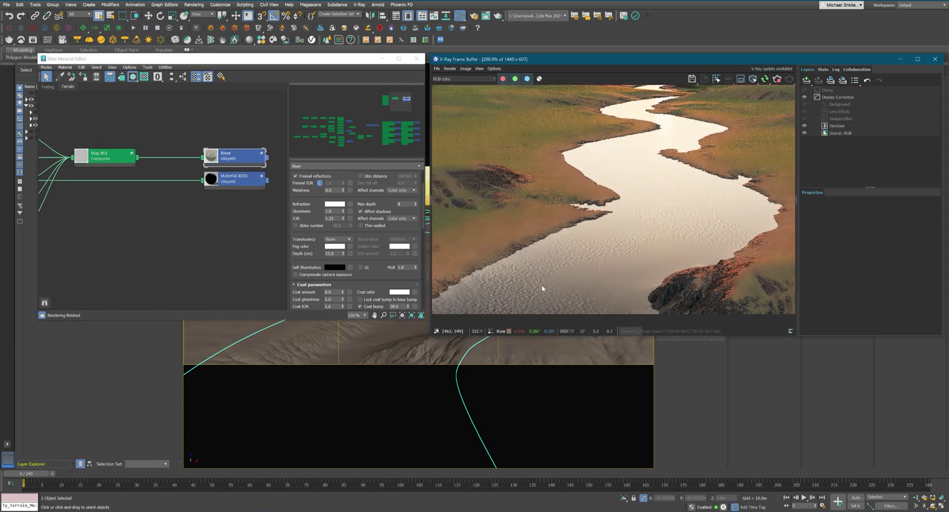
middle_drag(541, 284, 538, 276)
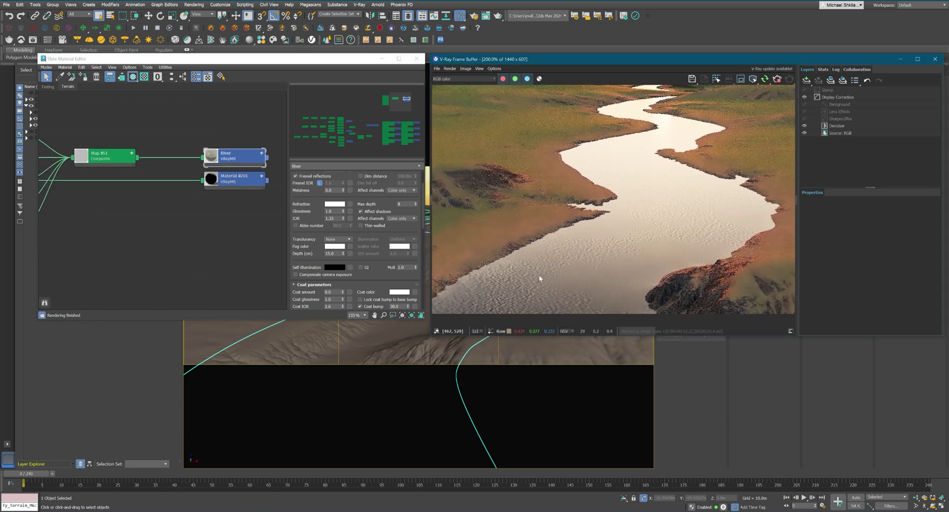
scroll(116, 164, down, 1)
middle_drag(116, 164, 132, 175)
middle_drag(131, 175, 157, 174)
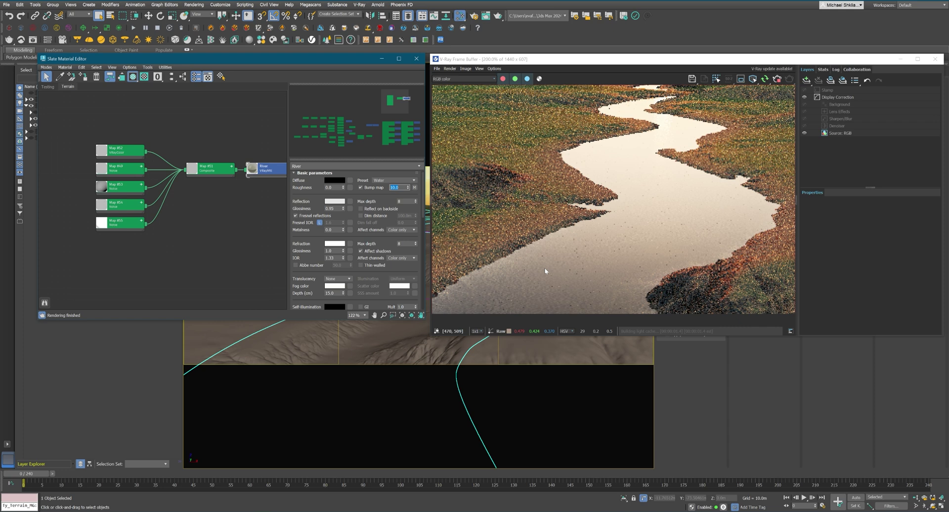
Step: Examine the water ripples in the render, both up close and across the full frame
middle_drag(544, 269, 568, 265)
scroll(570, 265, down, 1)
scroll(585, 249, up, 1)
middle_drag(612, 233, 634, 243)
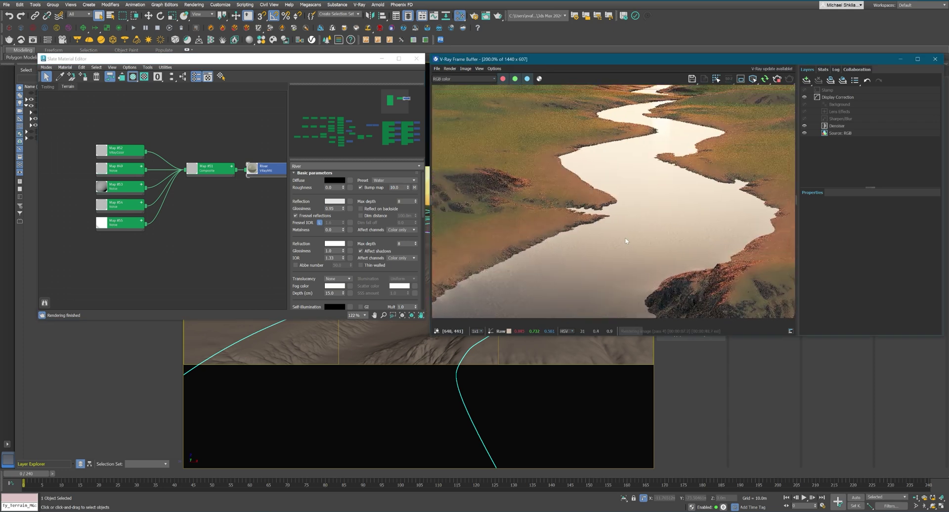
scroll(626, 245, down, 1)
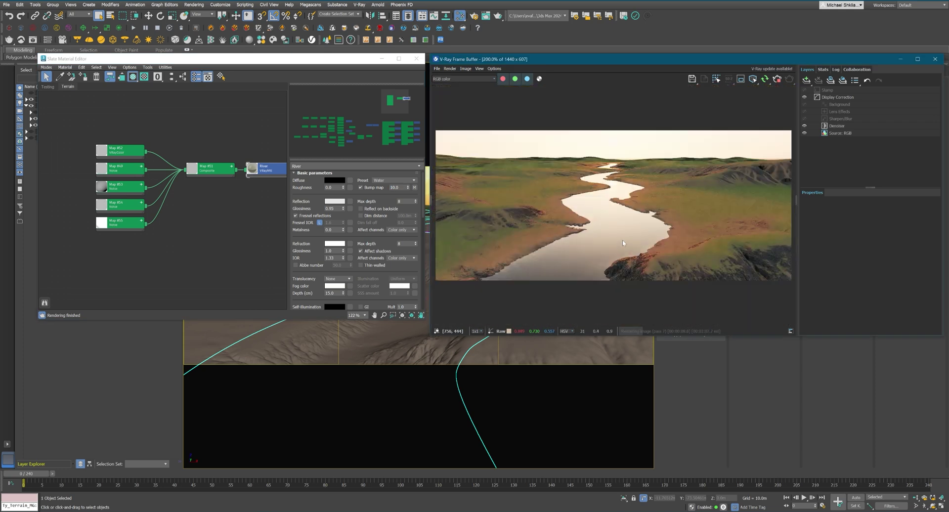
scroll(553, 248, up, 1)
middle_drag(279, 202, 247, 203)
scroll(581, 244, down, 2)
scroll(511, 244, up, 2)
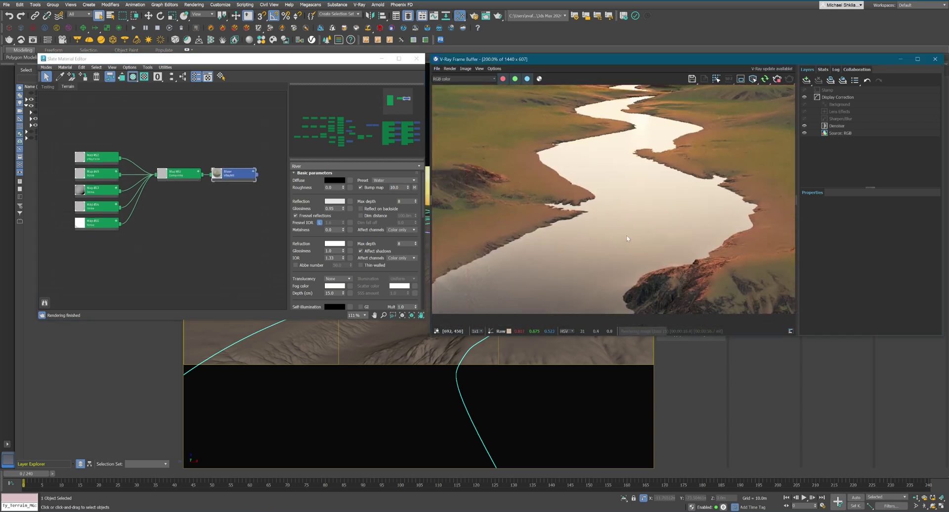
scroll(187, 220, down, 1)
click(615, 221)
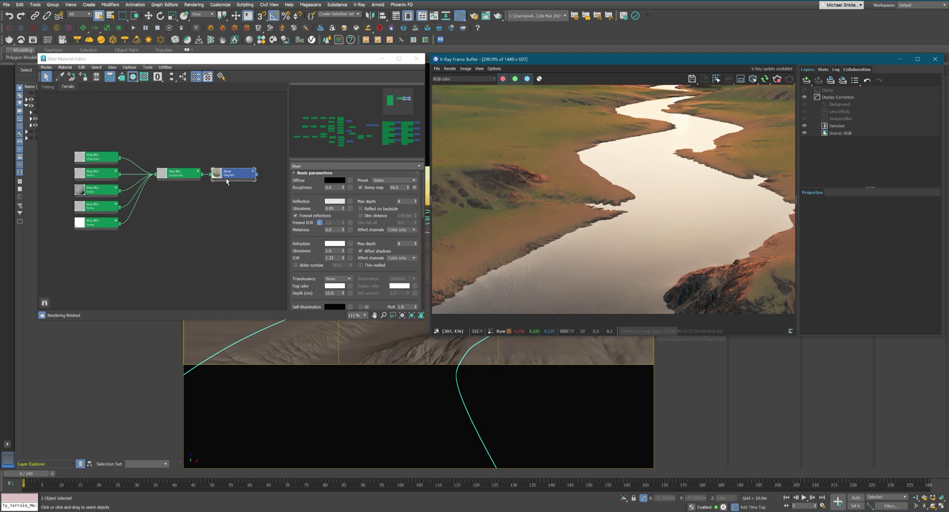
Step: Set the River material's reflection color value to 0.4 in scene-referred mode, accept it, and check the water
click(337, 202)
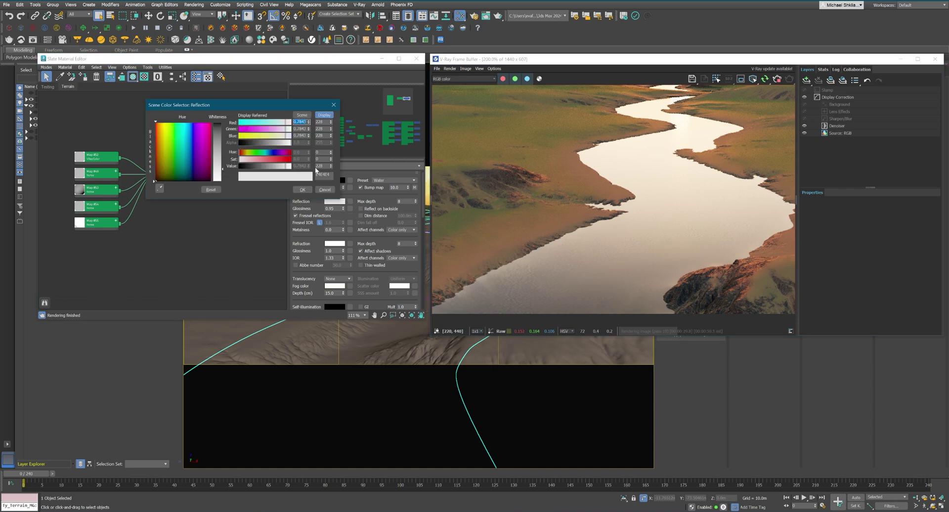
click(301, 115)
text(0.4)
key(Return)
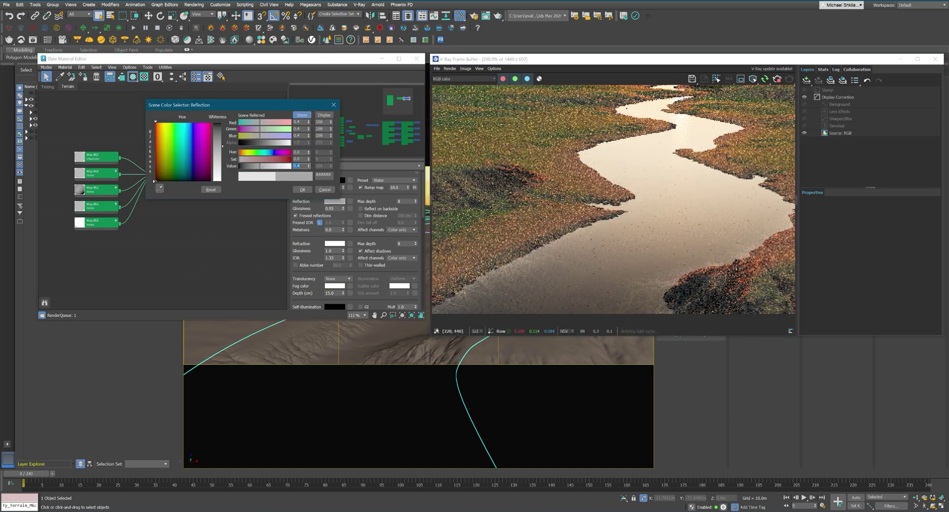
click(302, 190)
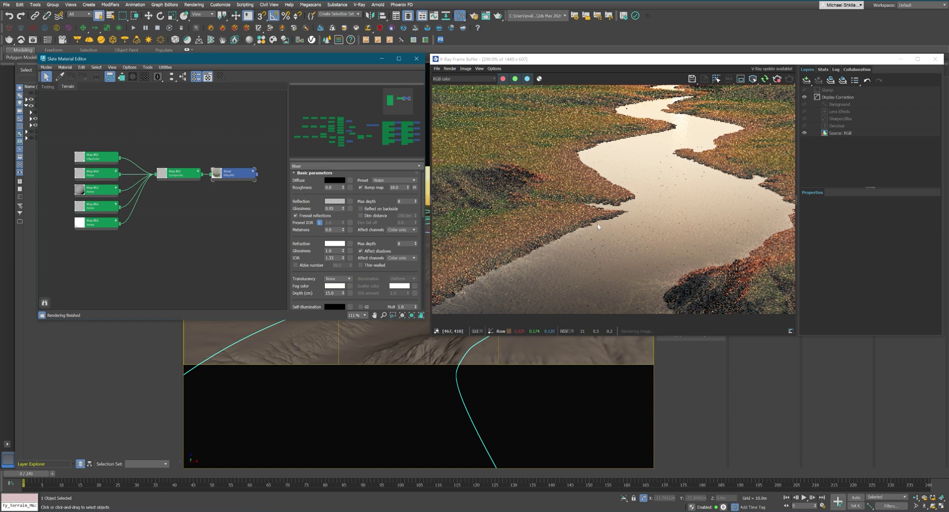
double_click(597, 223)
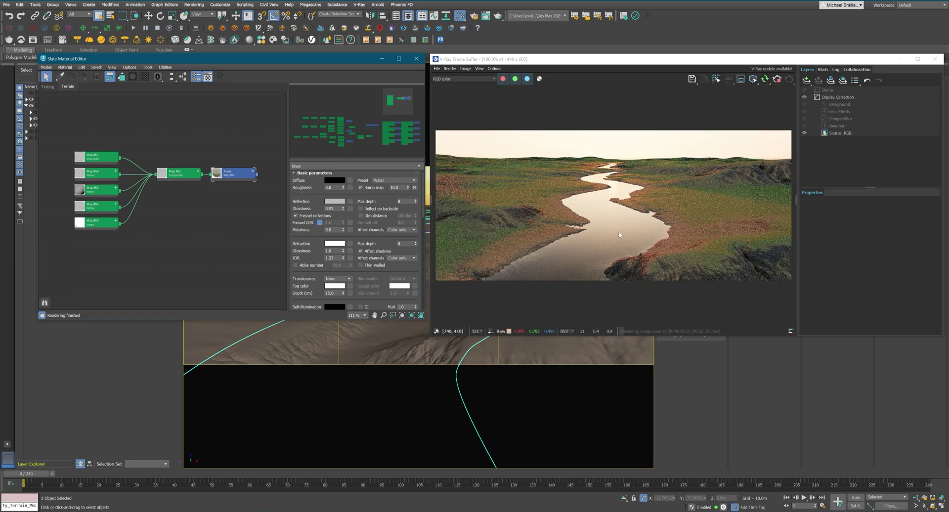
double_click(620, 234)
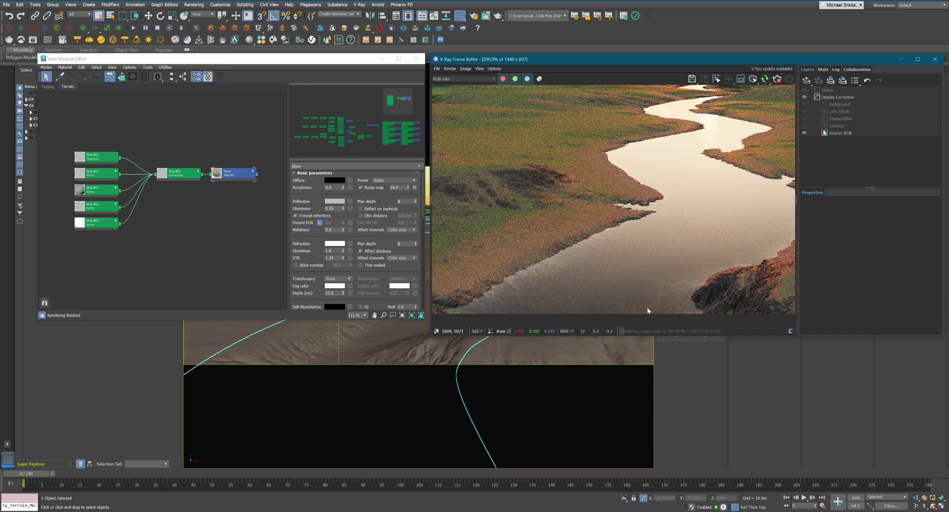
Step: Set the River material's fog depth to 10 cm
double_click(330, 293)
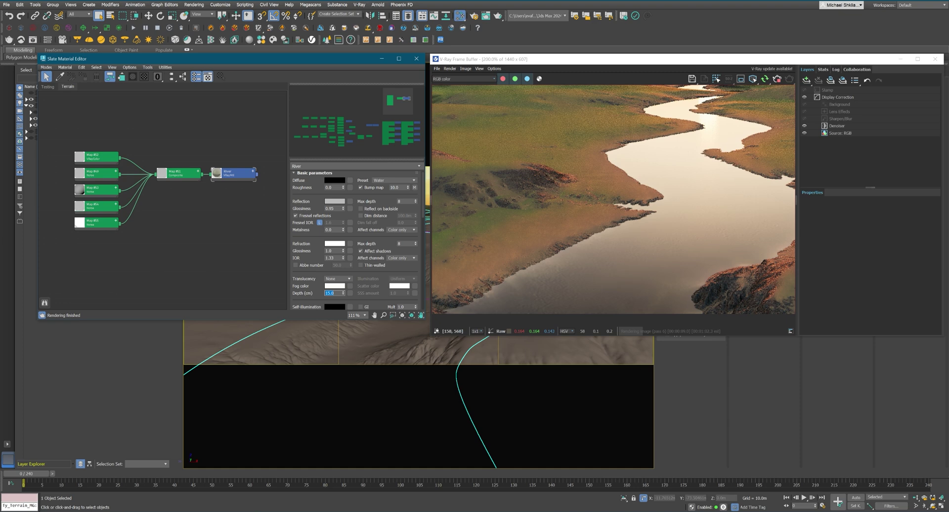
double_click(644, 263)
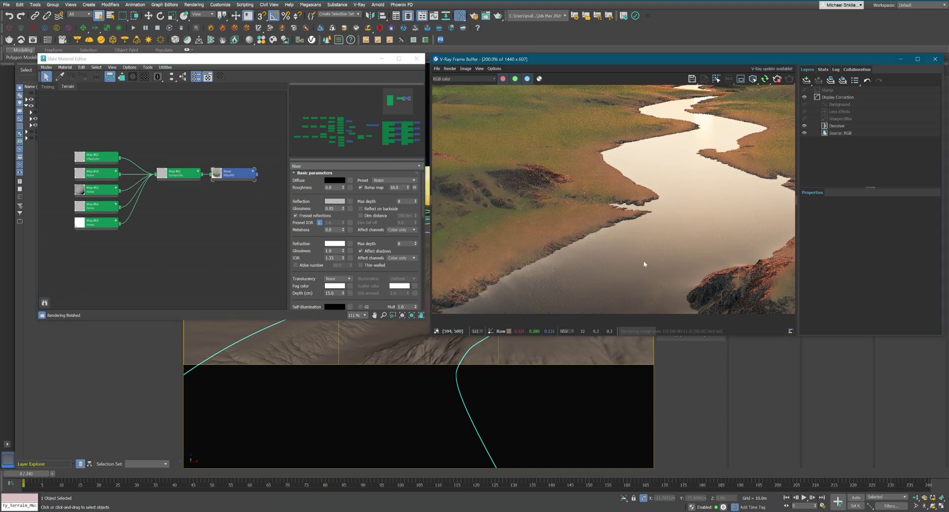
click(331, 293)
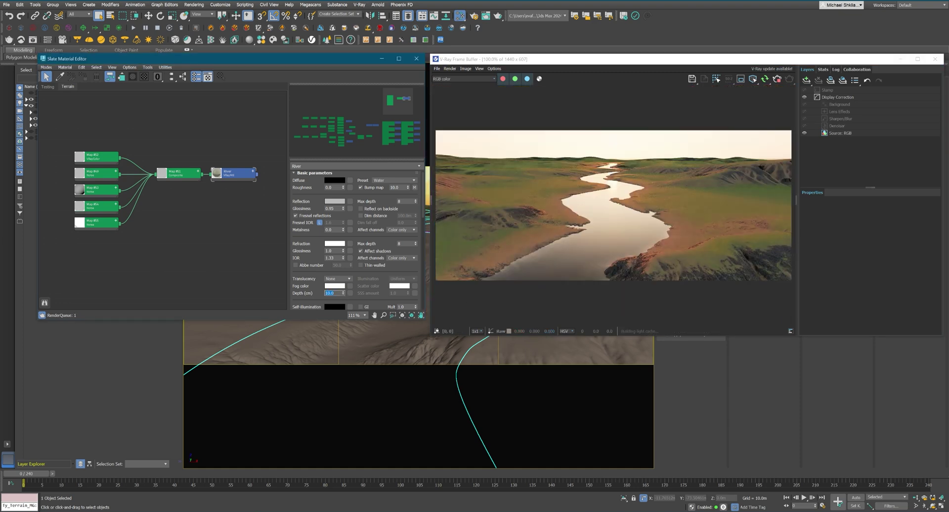
Step: Examine the rendered water around the foreground rock and along the distant river bends
double_click(564, 274)
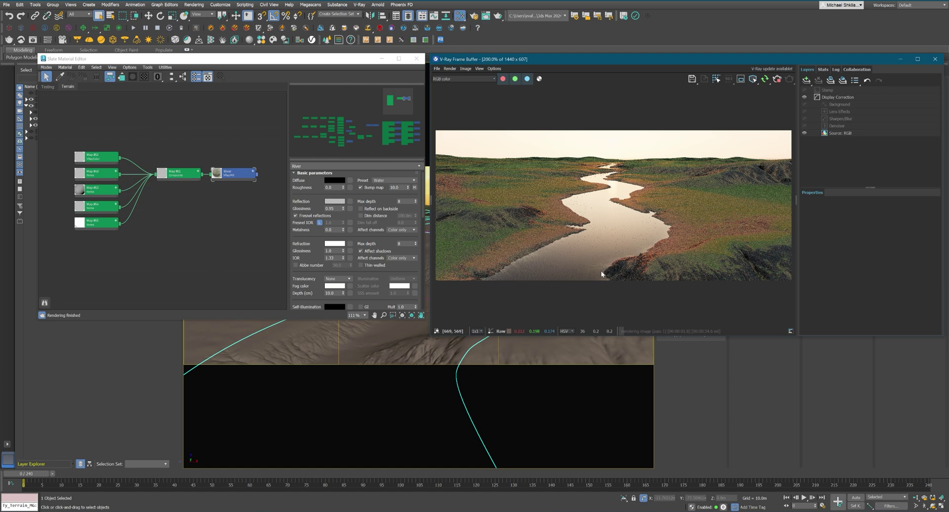
scroll(600, 271, up, 1)
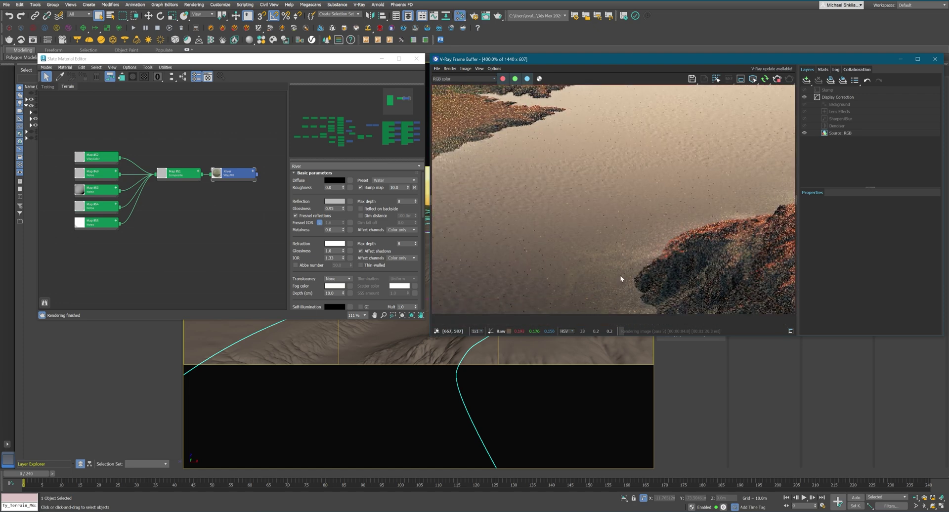
scroll(615, 281, down, 1)
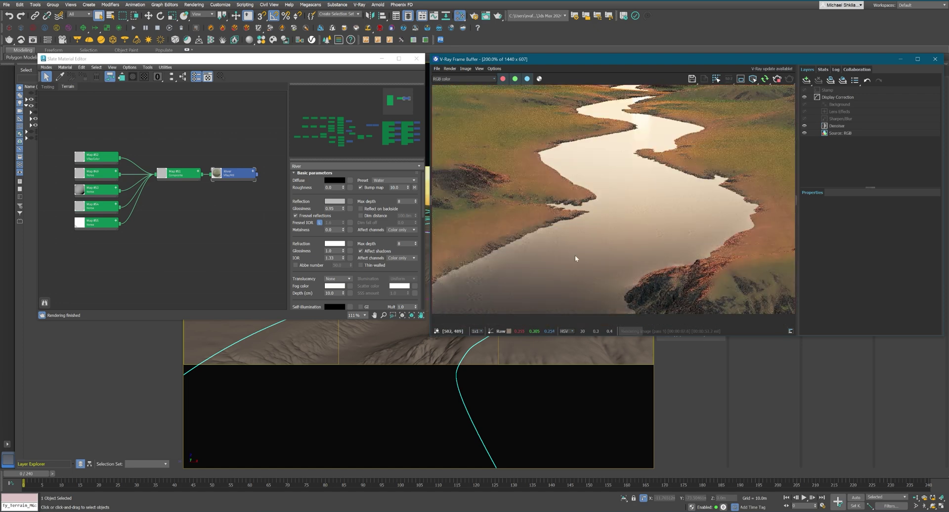
scroll(612, 281, up, 2)
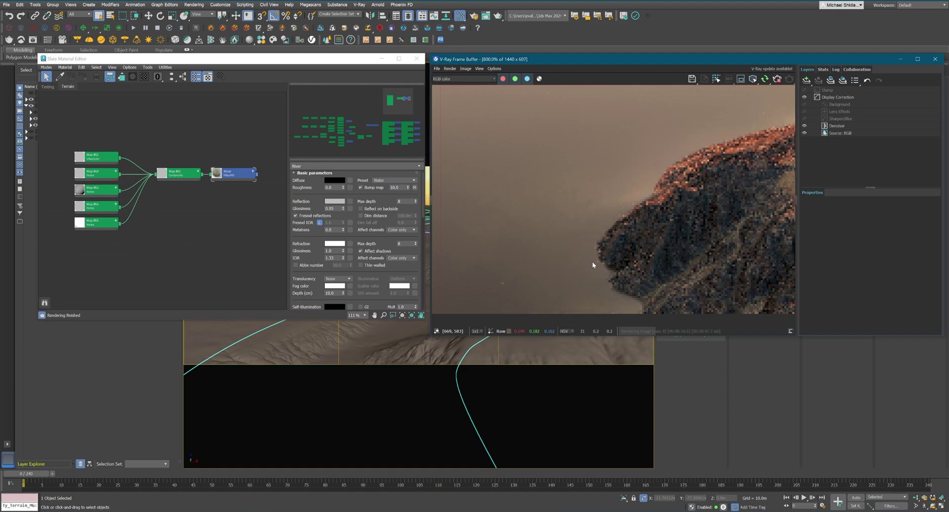
scroll(593, 252, down, 2)
scroll(595, 242, down, 1)
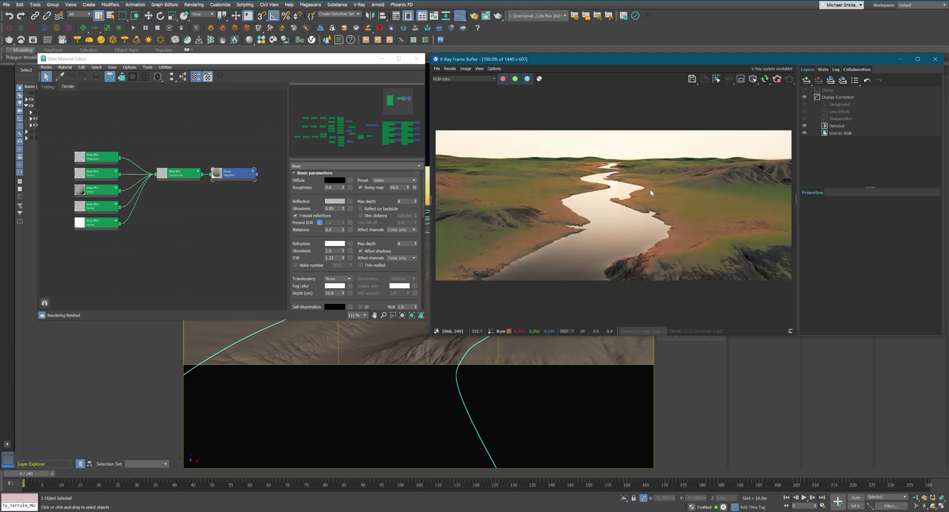
scroll(645, 201, up, 1)
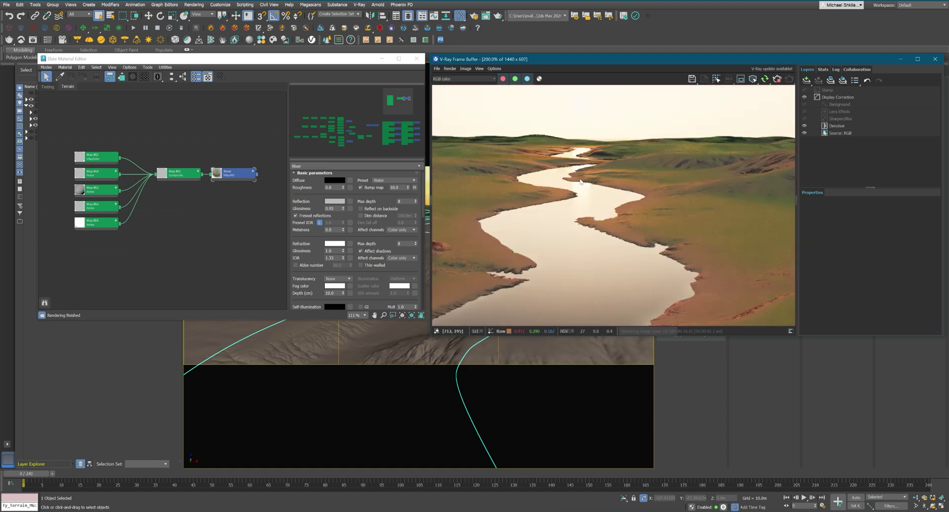
scroll(561, 158, up, 1)
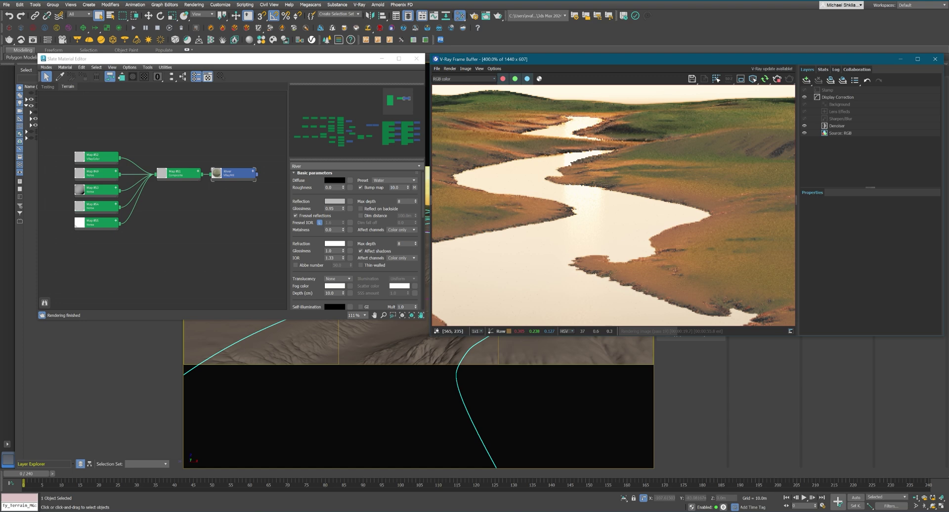
Step: Sharpen the River bump's noise maps by setting their blur to 0.01, and check the settings of the lowest noise map
double_click(330, 209)
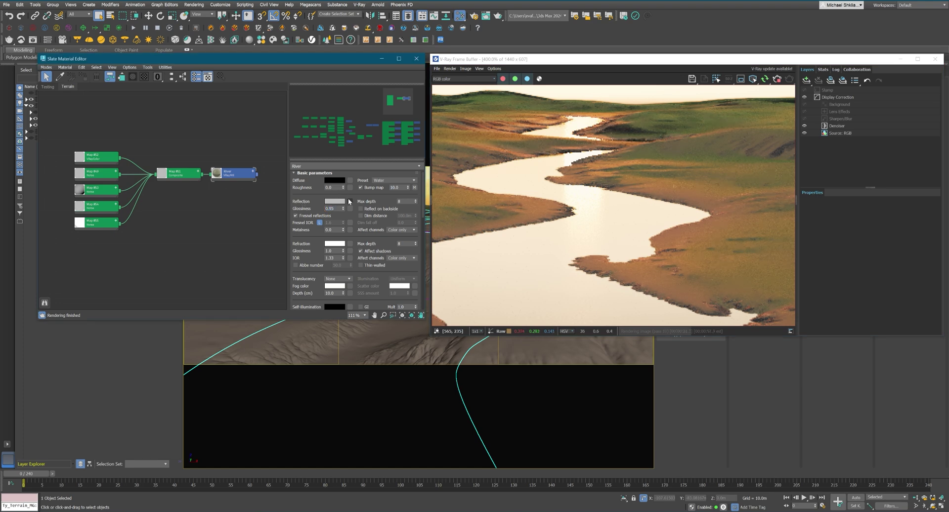
middle_drag(107, 163, 141, 165)
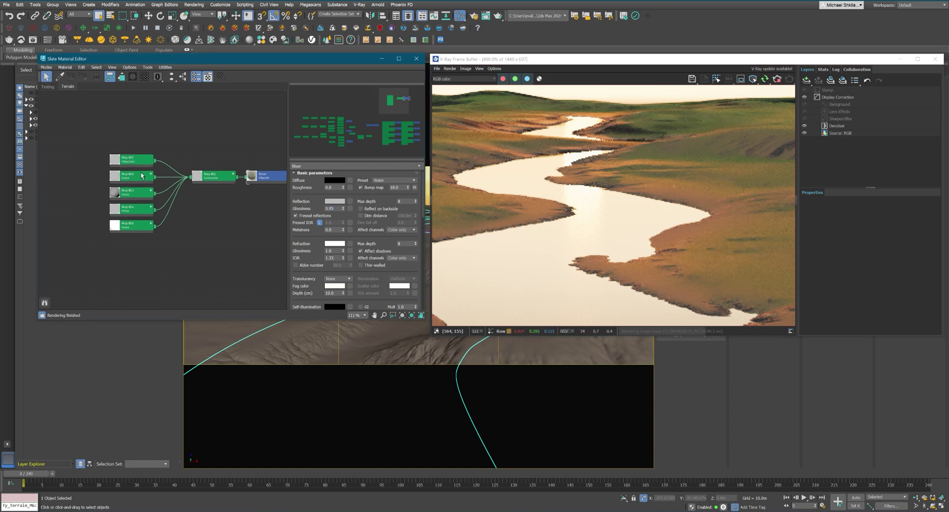
double_click(141, 175)
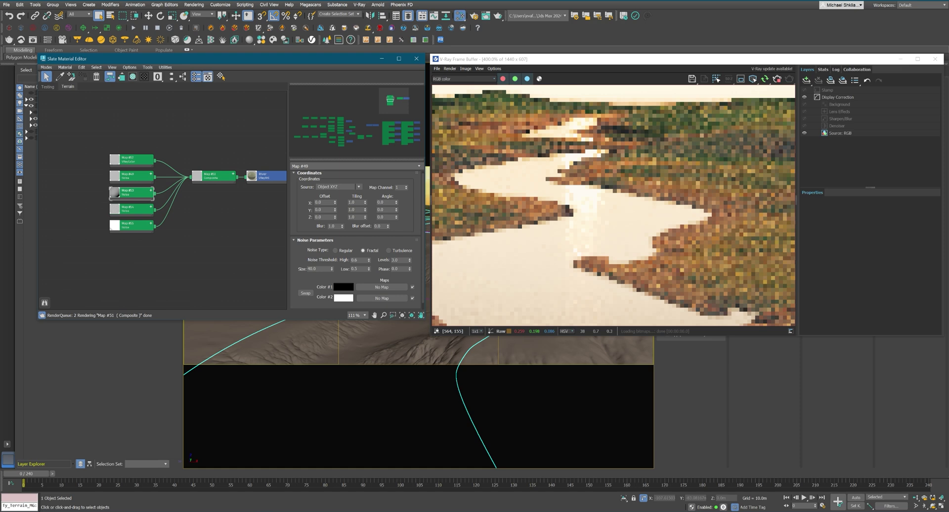
double_click(147, 210)
double_click(132, 196)
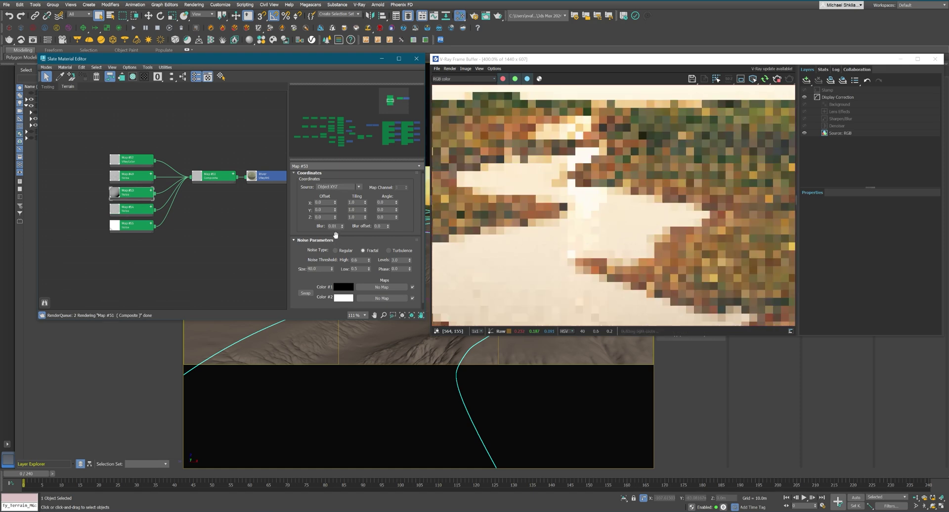
double_click(131, 225)
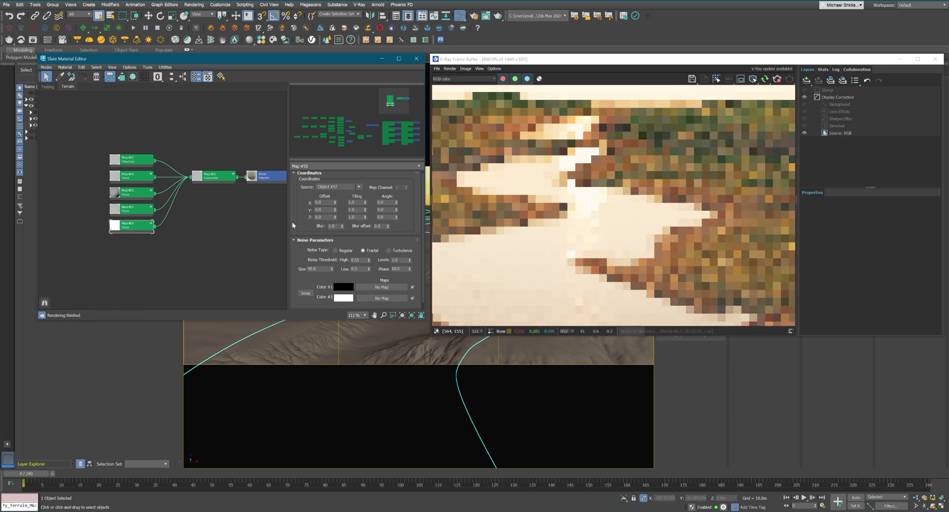
scroll(618, 218, down, 1)
scroll(605, 213, up, 1)
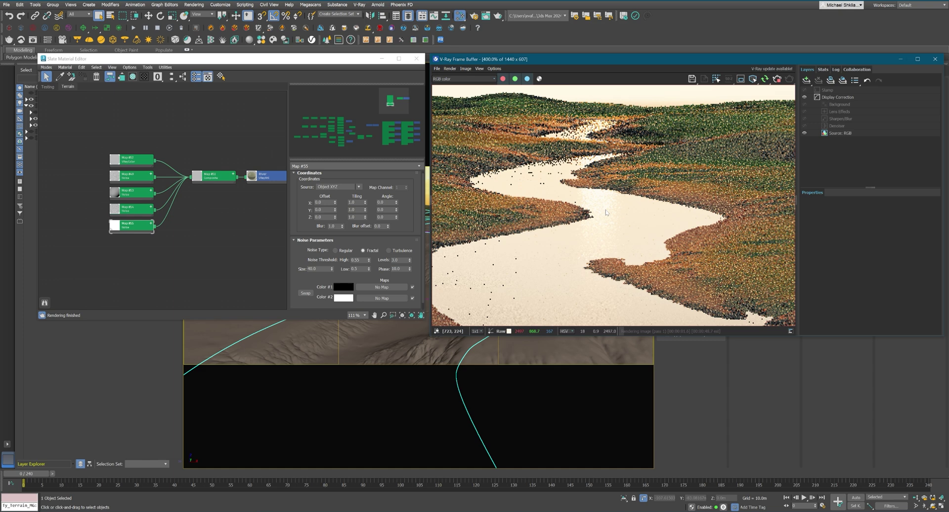
Step: Adjust the noise size of the map that uses Explicit Map Channel, and check the water across the full render
middle_drag(248, 183, 235, 183)
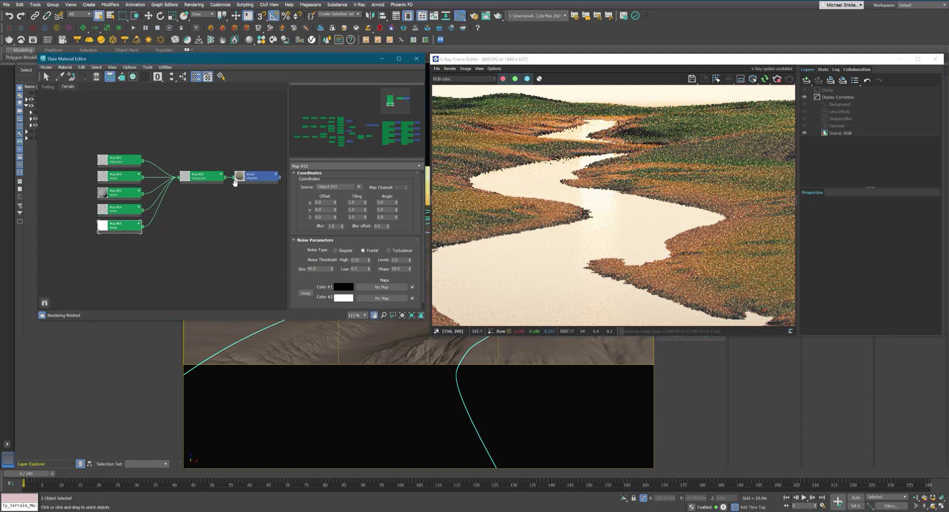
double_click(125, 179)
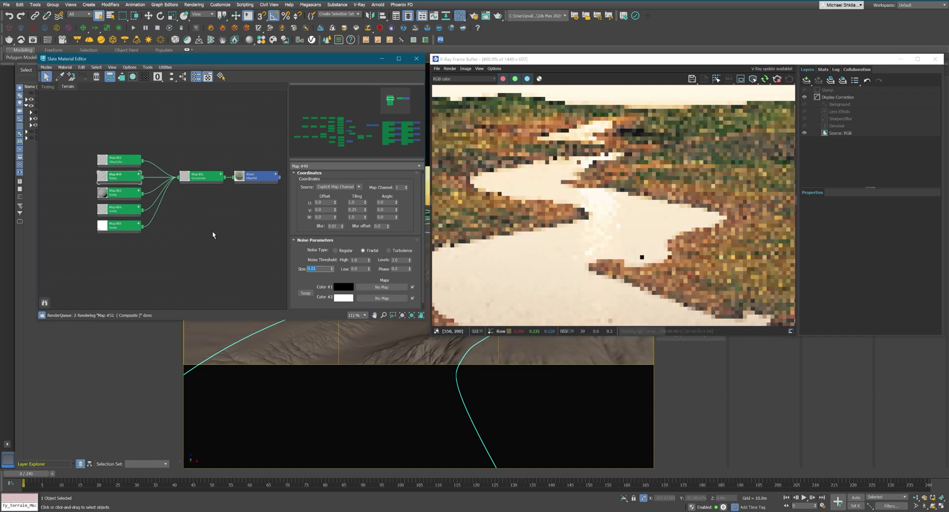
click(641, 252)
scroll(641, 253, down, 4)
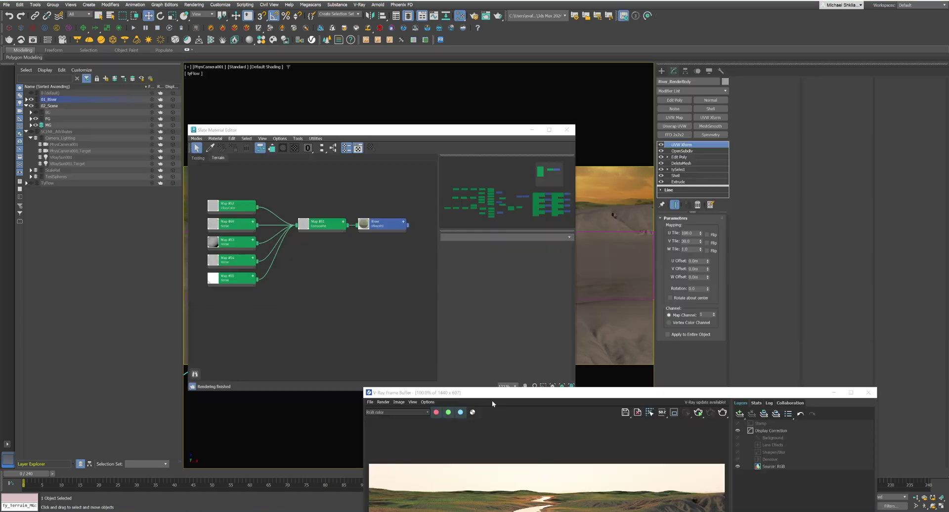
Step: Add a planar UVW Map modifier on map channel 2 to River_RenderBody and show the river in a maximised top view
click(674, 117)
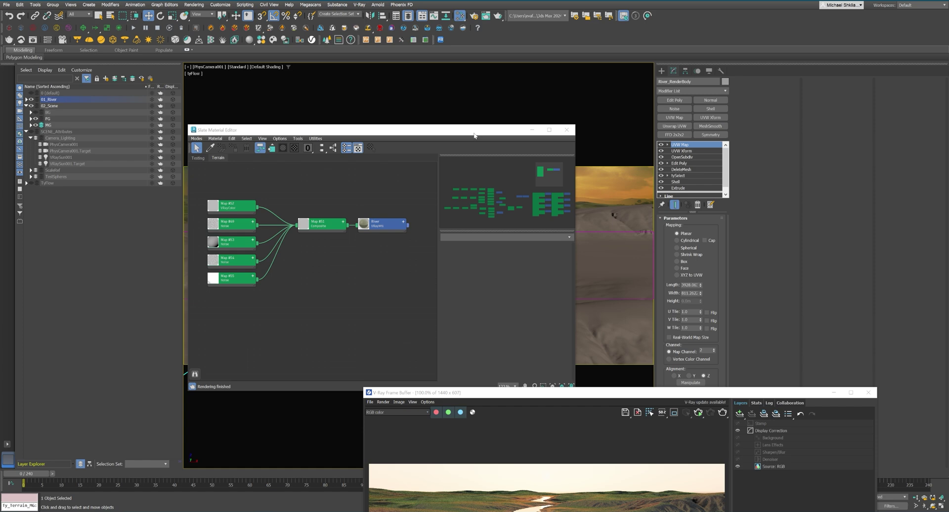
drag(474, 133, 444, 208)
key(alt+w)
drag(291, 205, 616, 113)
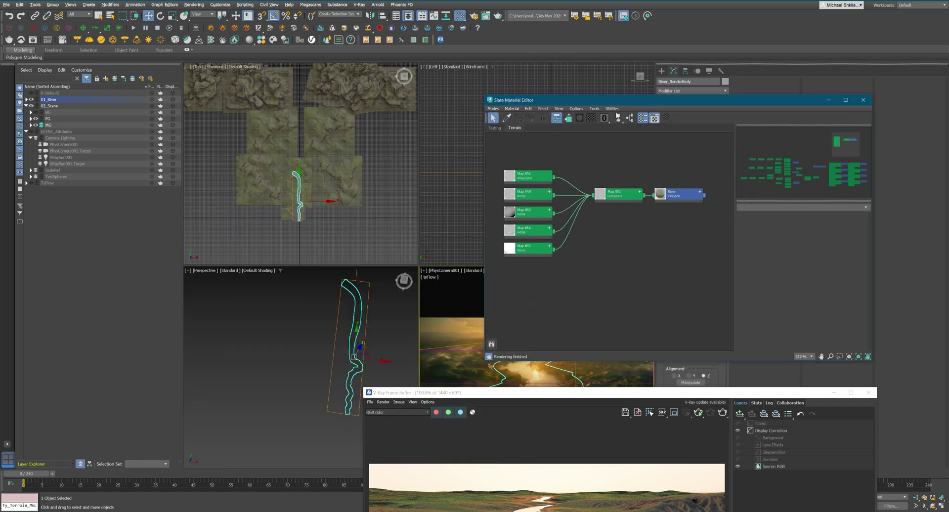
middle_click(313, 218)
key(alt+q)
key(alt+w)
middle_drag(414, 324, 352, 242)
scroll(352, 243, up, 2)
Step: Add a Gradient Ramp map to the material graph and place it below the River material's bump maps
middle_drag(522, 288, 546, 239)
right_click(546, 239)
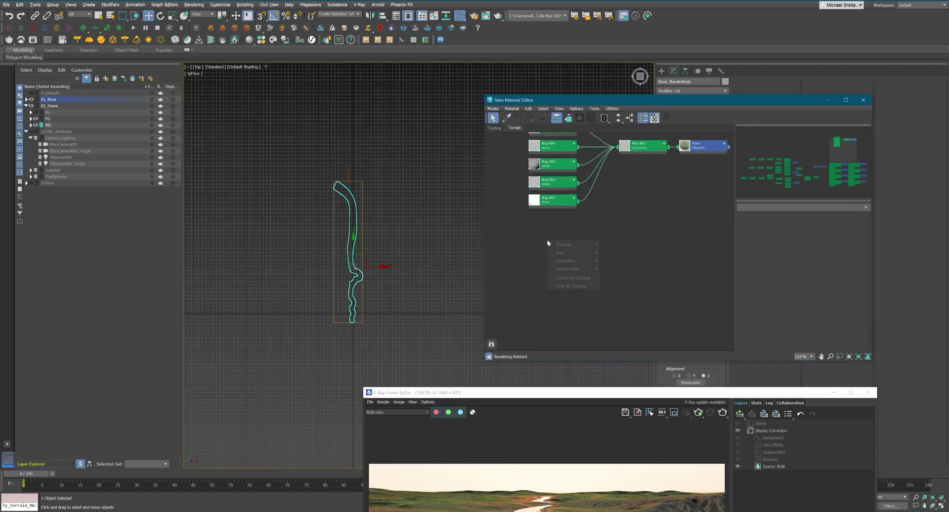
mouse_move(568, 252)
mouse_move(631, 259)
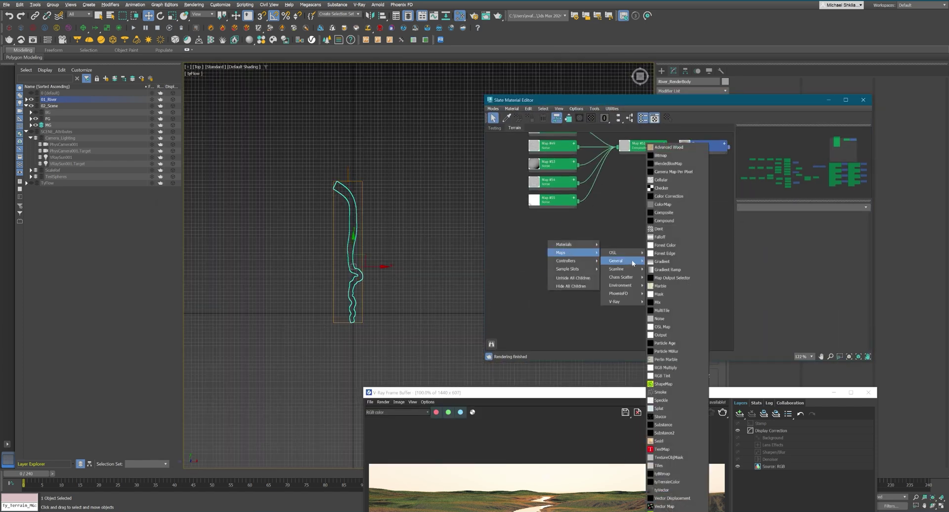
click(678, 272)
middle_drag(577, 241, 533, 255)
drag(512, 271, 609, 192)
scroll(609, 193, up, 1)
middle_drag(610, 193, 600, 210)
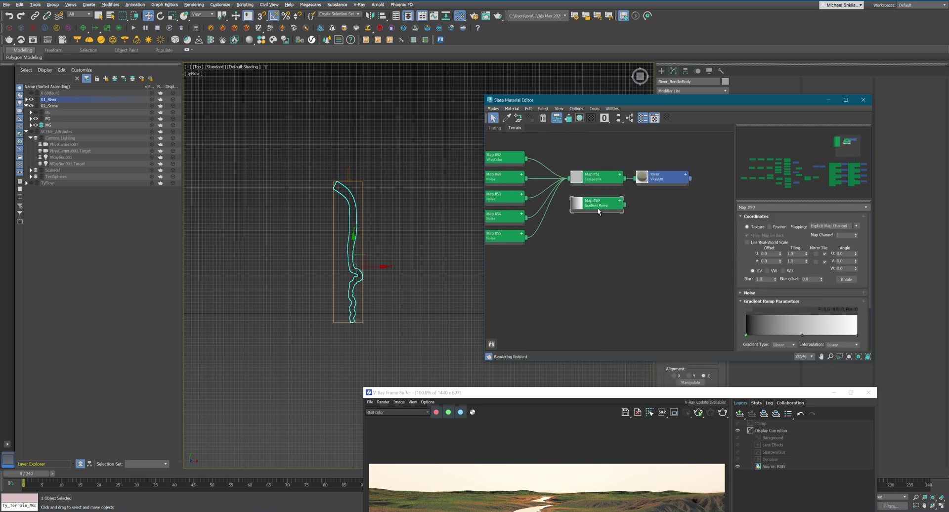
drag(600, 210, 542, 288)
Step: Add a Mix map and connect the Gradient Ramp to its mix amount
right_click(584, 245)
mouse_move(611, 256)
mouse_move(657, 265)
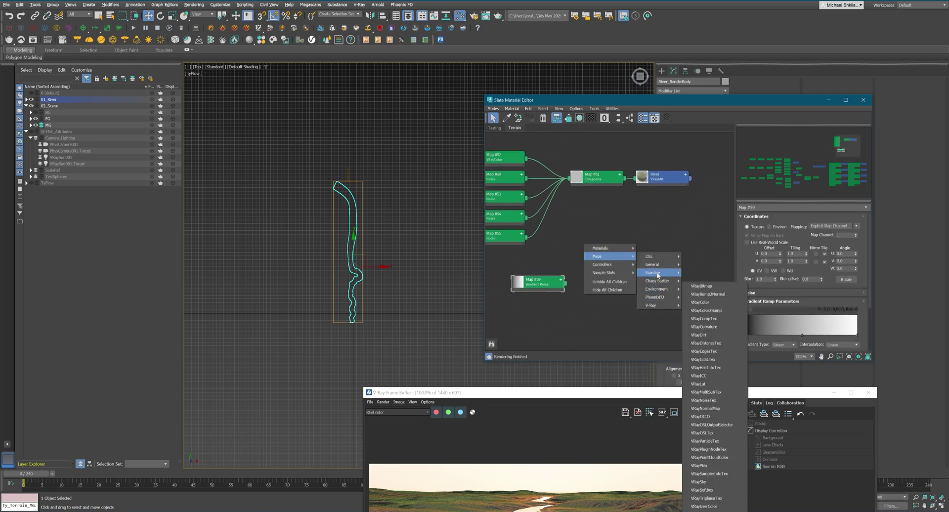
click(694, 302)
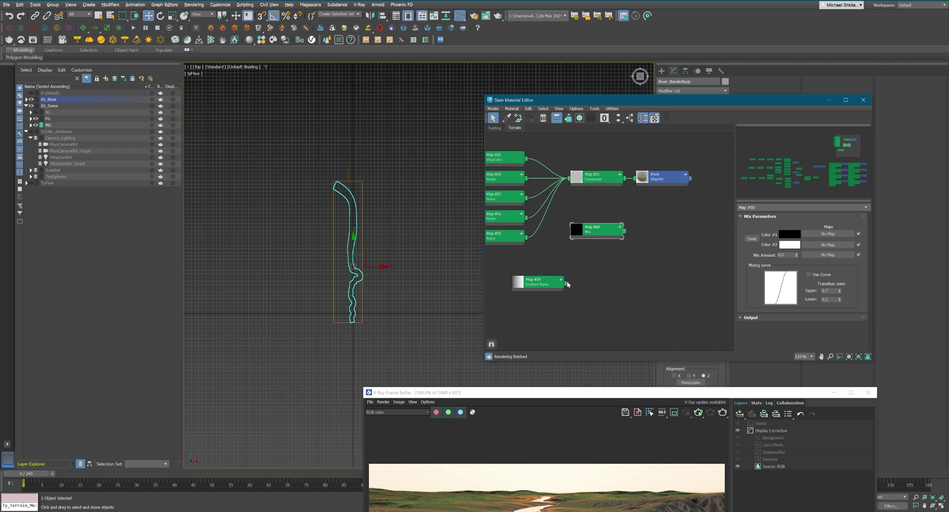
click(605, 263)
drag(534, 286, 514, 293)
drag(597, 230, 610, 289)
Step: Add a VRayColor map beside the Mix map and duplicate it
right_click(487, 294)
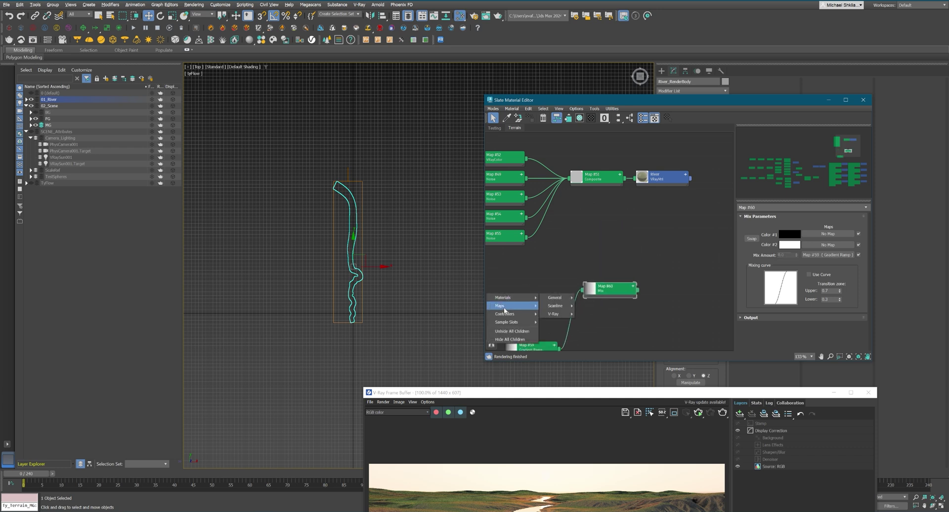
mouse_move(504, 307)
mouse_move(562, 356)
click(616, 303)
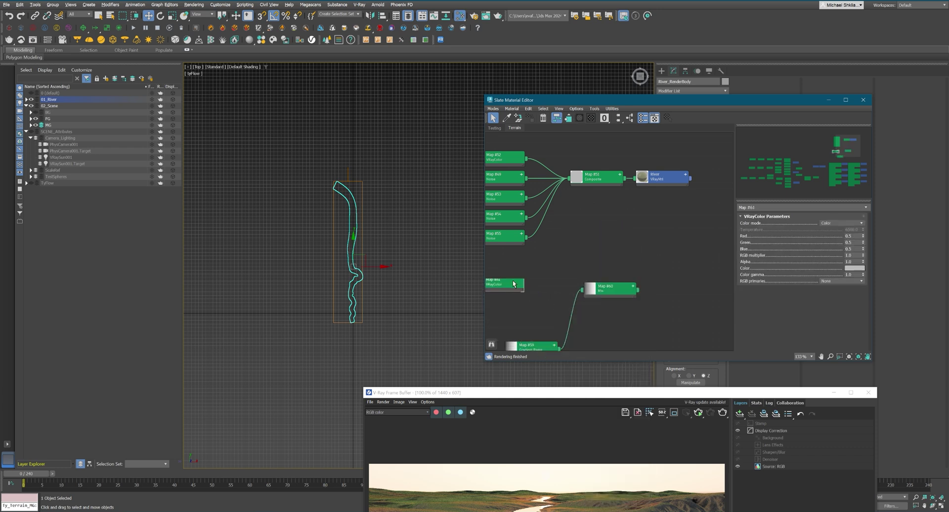
drag(524, 289, 541, 271)
middle_drag(530, 281, 542, 237)
scroll(542, 237, up, 1)
shift+drag(541, 221, 542, 244)
Step: Set the first VRayColor to black and the second to white, and connect them as the Mix map's two colors
click(540, 214)
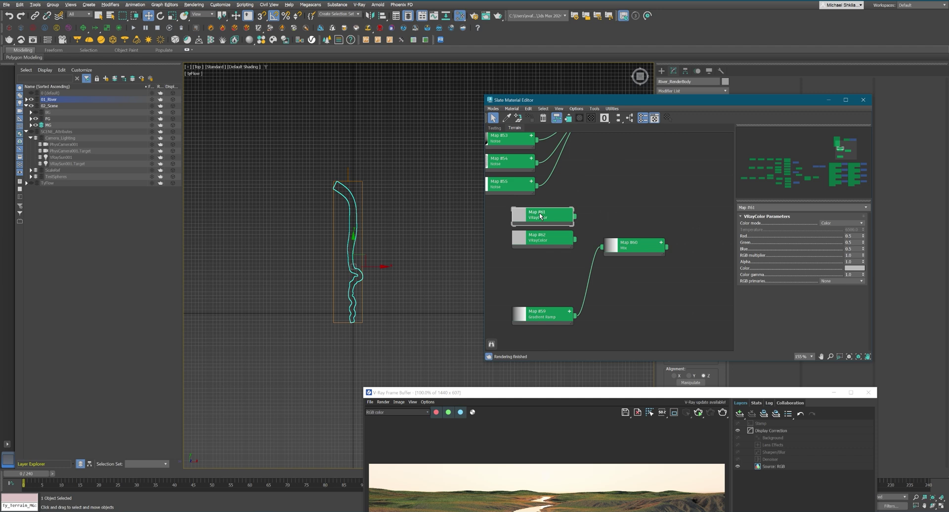
click(543, 238)
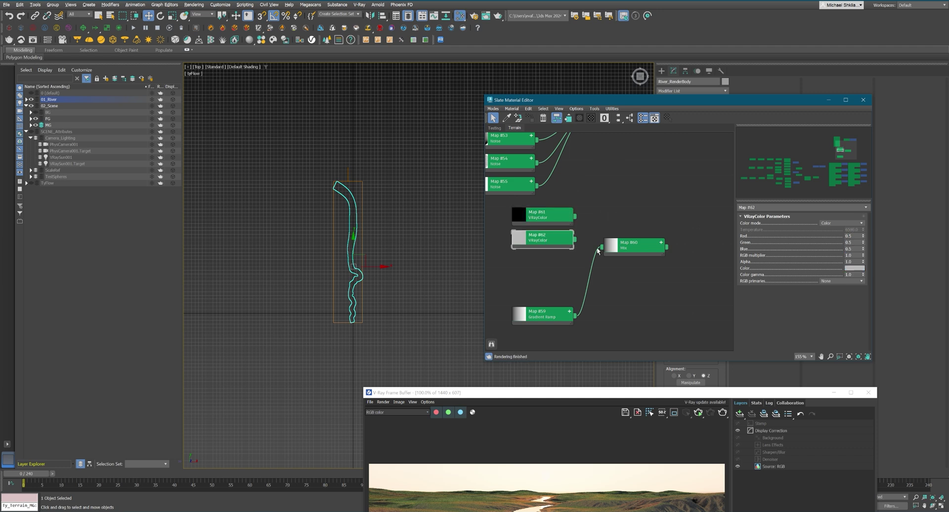
click(573, 216)
drag(615, 250, 608, 266)
scroll(637, 223, down, 1)
middle_drag(653, 191, 659, 260)
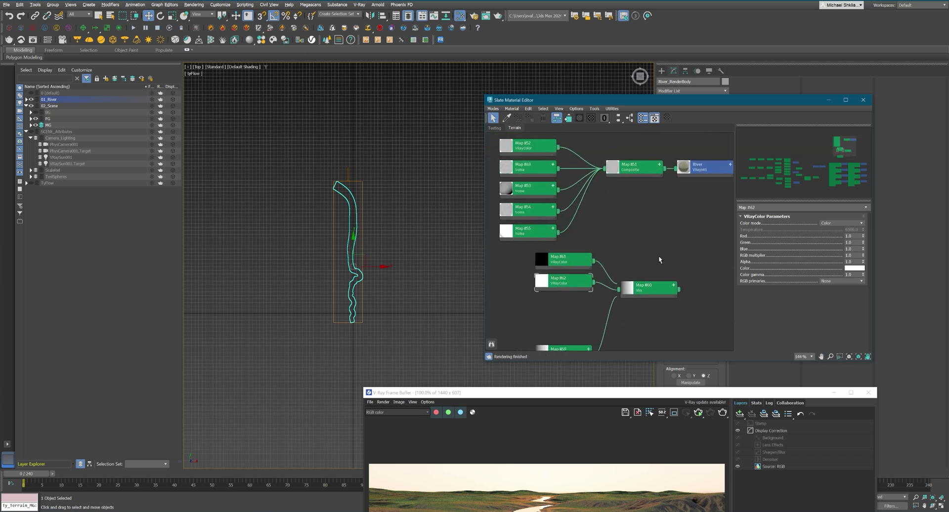
Step: Tidy the node layout and replace the black VRayColor with a copy of the white one that has a reduced RGB multiplier
key(l)
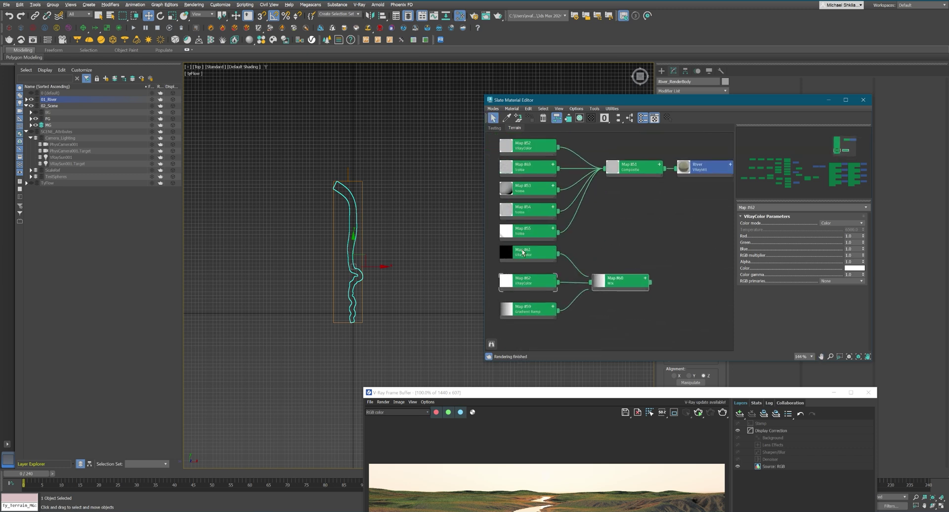
key(Delete)
mouse_move(536, 282)
shift+mouse_down()
mouse_move(534, 254)
mouse_move(598, 293)
shift+mouse_up()
click(543, 268)
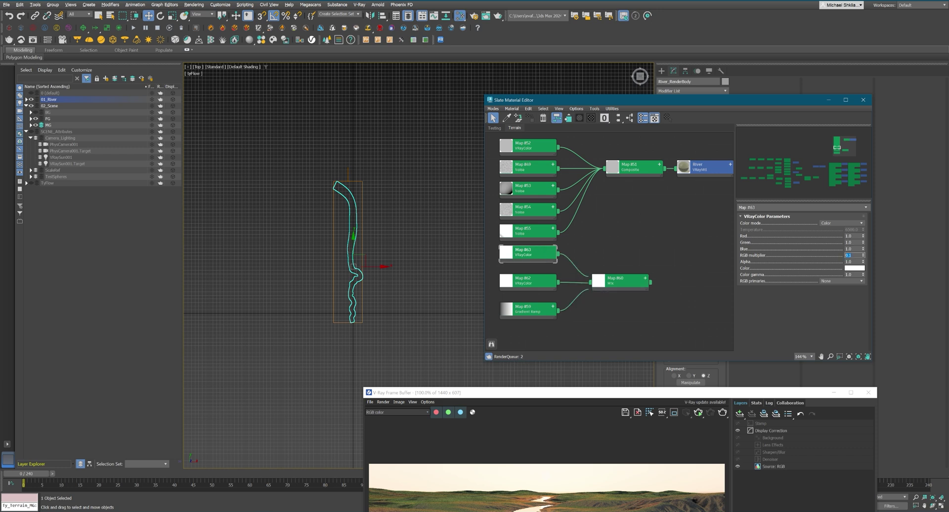
Step: Connect the Mix map to the River material's reflection glossiness
middle_drag(689, 238, 645, 254)
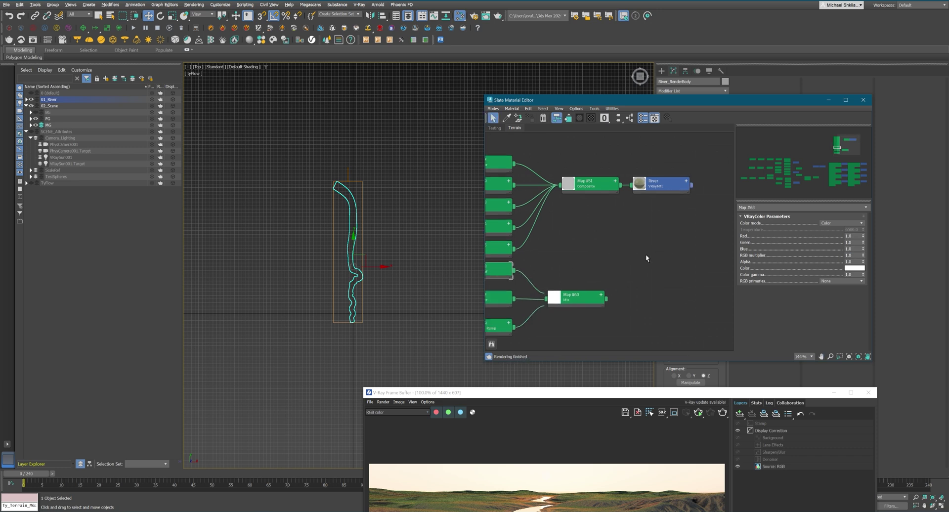
double_click(661, 184)
middle_drag(606, 286, 614, 280)
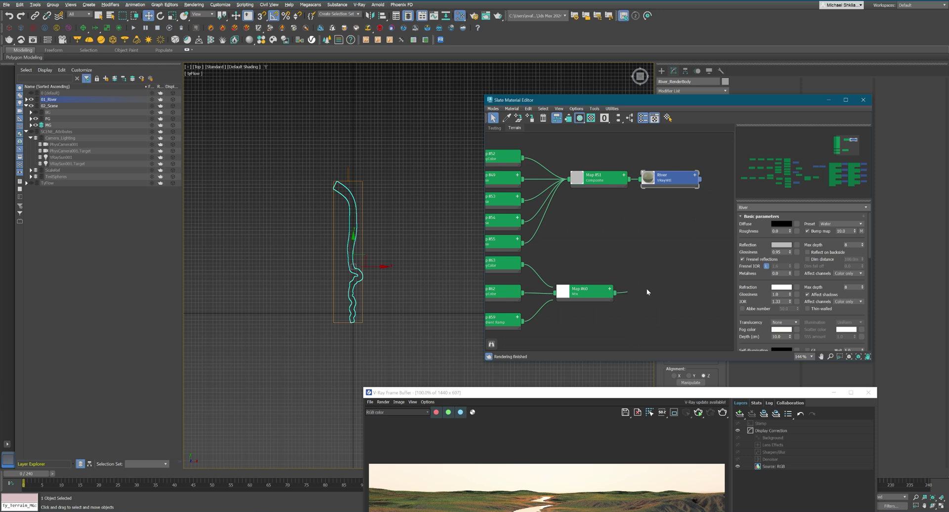
middle_drag(494, 320, 573, 297)
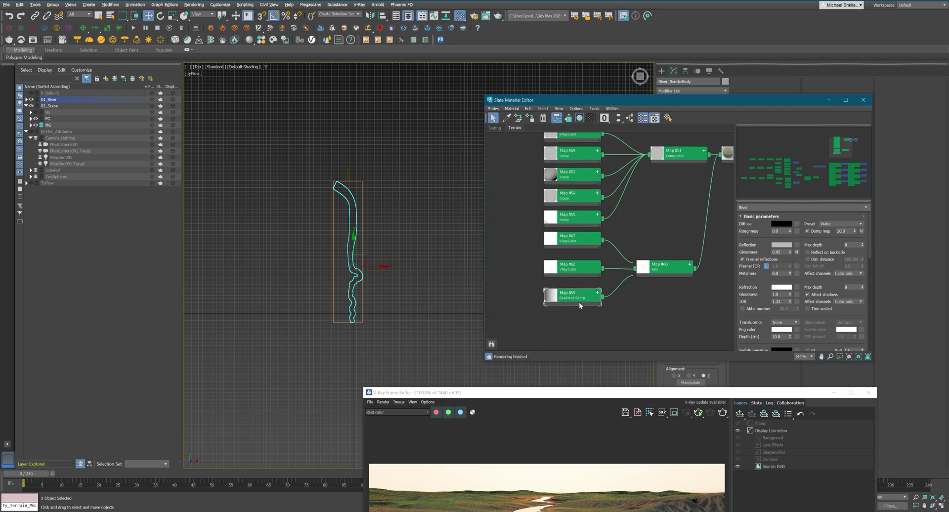
click(572, 296)
middle_drag(724, 258, 626, 254)
click(562, 268)
Step: Create a new VRayMtl and place it below the River material's nodes
right_click(626, 254)
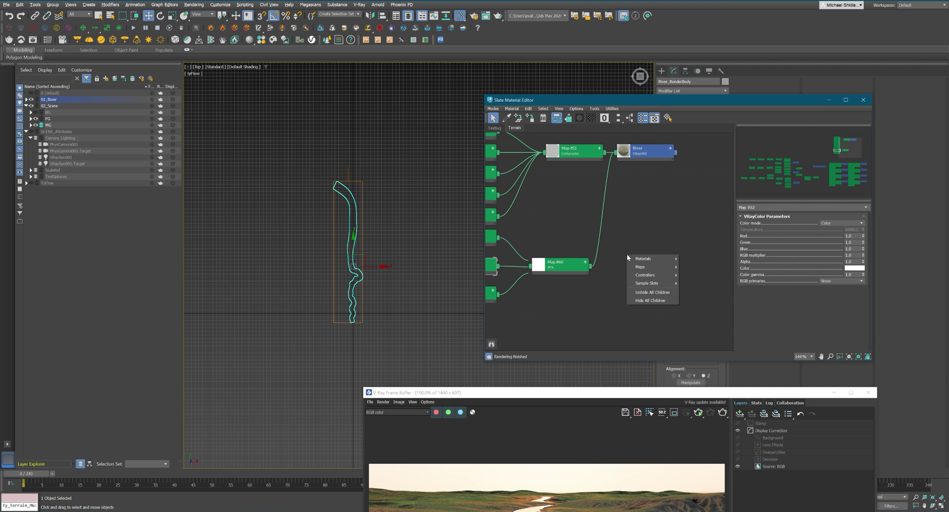
mouse_move(642, 259)
mouse_move(693, 275)
click(734, 381)
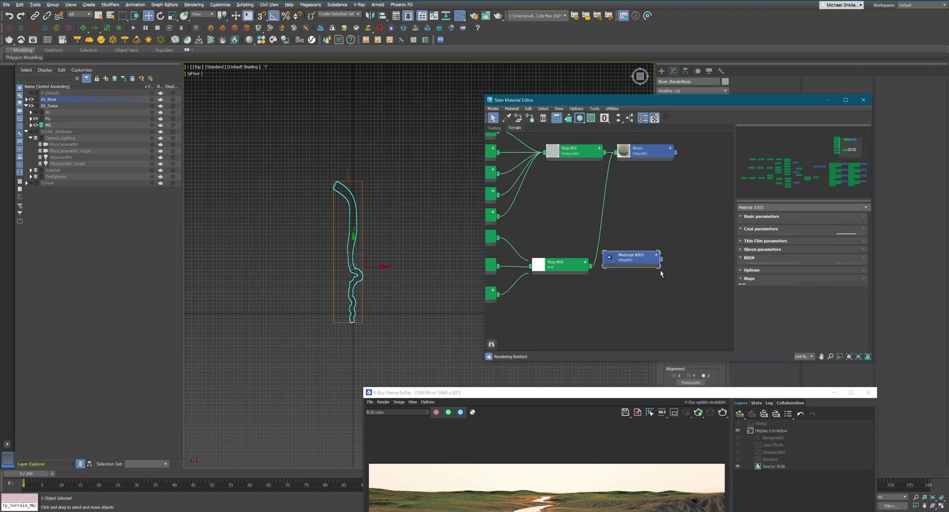
drag(648, 259, 653, 292)
middle_drag(653, 293, 696, 268)
Step: Connect the Gradient Ramp to the new VRayMtl's diffuse and assign this material to the selected river body
drag(541, 270, 656, 267)
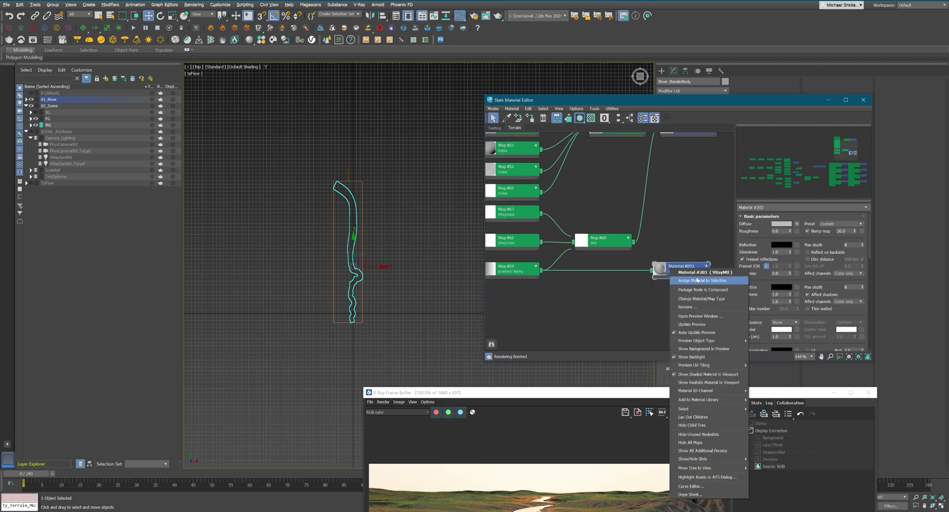
click(673, 279)
scroll(415, 249, up, 4)
middle_drag(548, 288, 582, 280)
Step: Set the Gradient Ramp to map channel 2 with a W angle of 90 so it runs along the river
double_click(544, 261)
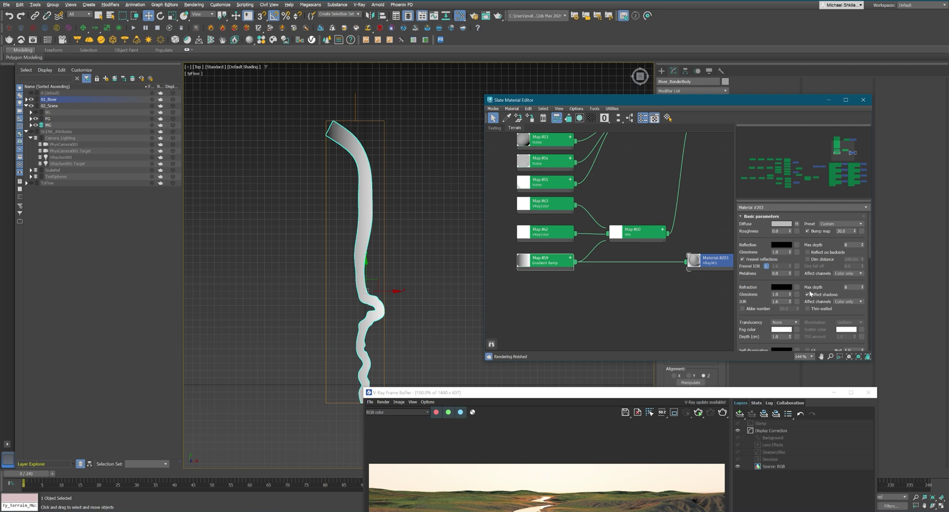
key(Return)
middle_drag(654, 264, 657, 257)
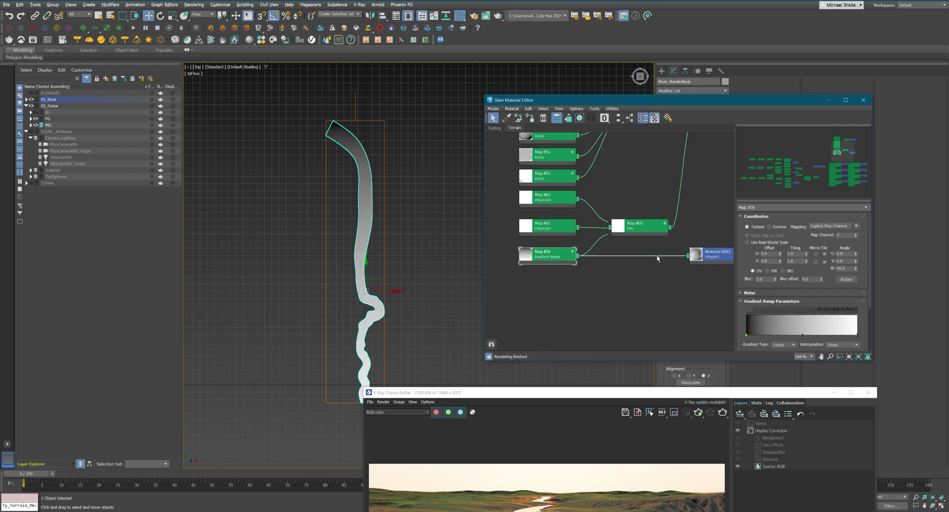
middle_drag(370, 233, 368, 205)
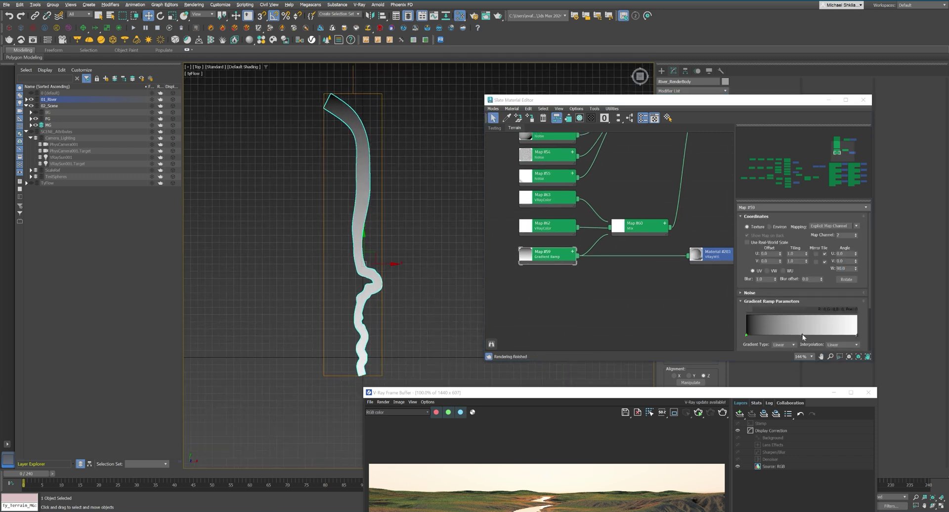
Step: Set the Gradient Ramp's middle flag to black and reposition its flags so black fills about the first quarter of the ramp
mouse_move(802, 336)
mouse_down()
mouse_move(782, 334)
mouse_move(832, 334)
mouse_move(818, 336)
mouse_up()
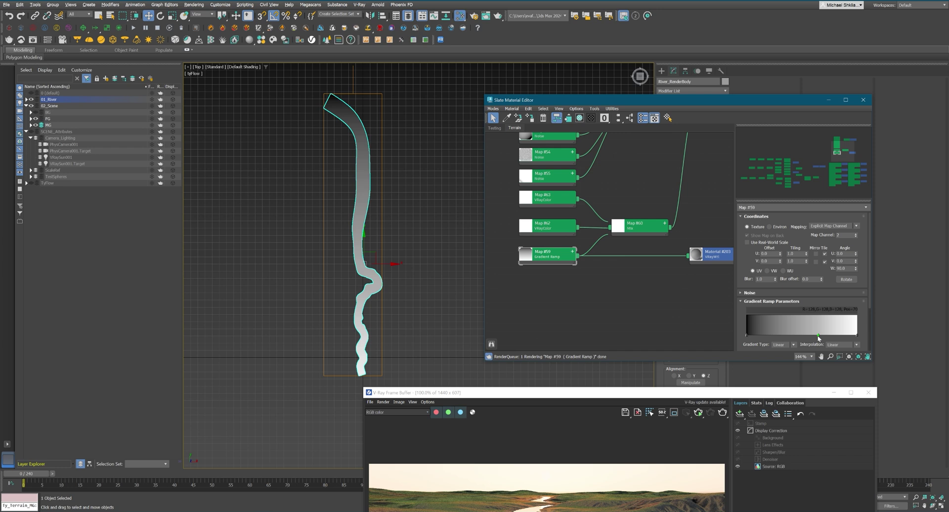
double_click(818, 335)
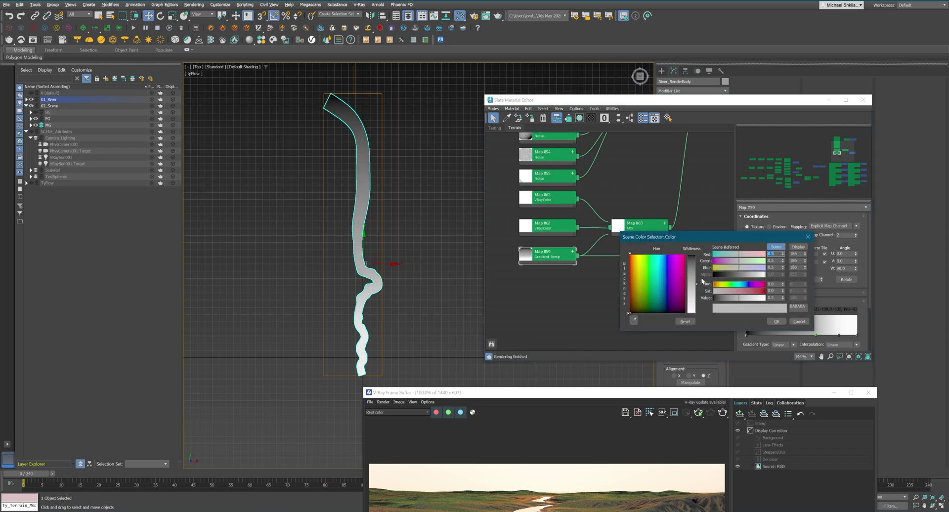
drag(694, 283, 693, 253)
click(776, 321)
mouse_move(816, 336)
mouse_down()
mouse_move(766, 336)
mouse_move(847, 335)
mouse_up()
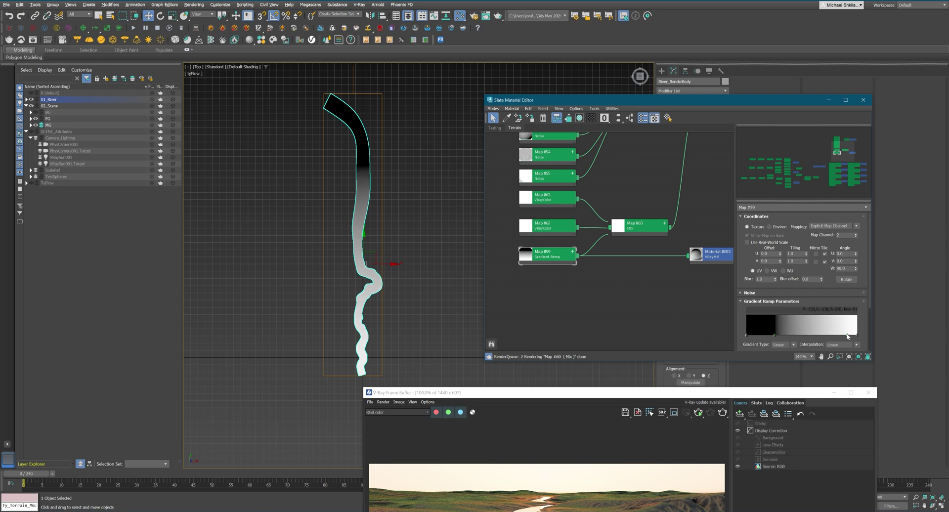
Step: Move the Gradient Ramp's middle black flag to about the halfway point of the ramp
right_click(847, 334)
click(863, 365)
mouse_move(775, 336)
mouse_down()
mouse_move(817, 337)
mouse_move(792, 337)
mouse_move(801, 336)
mouse_up()
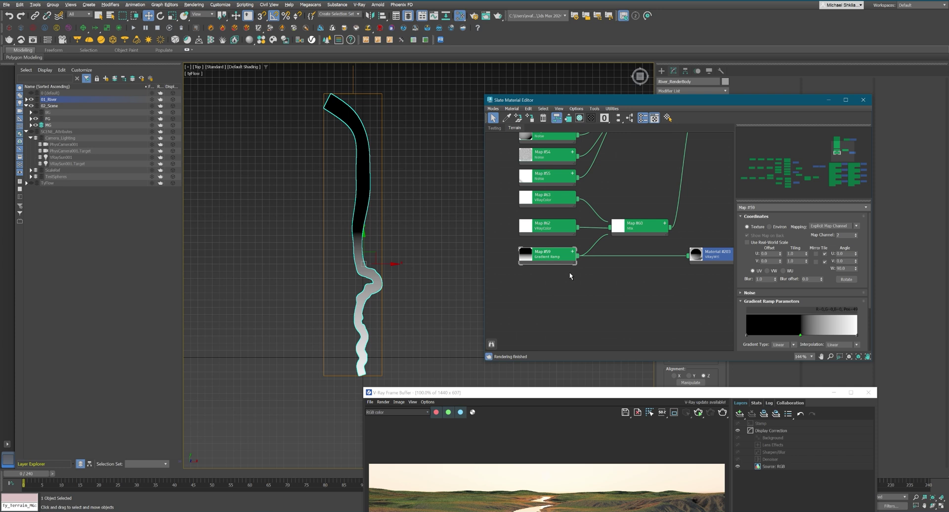
Step: Lower the RGB multiplier of VRayColor Map #63 and set Map #62's RGB multiplier to 0.95
middle_drag(639, 229, 654, 246)
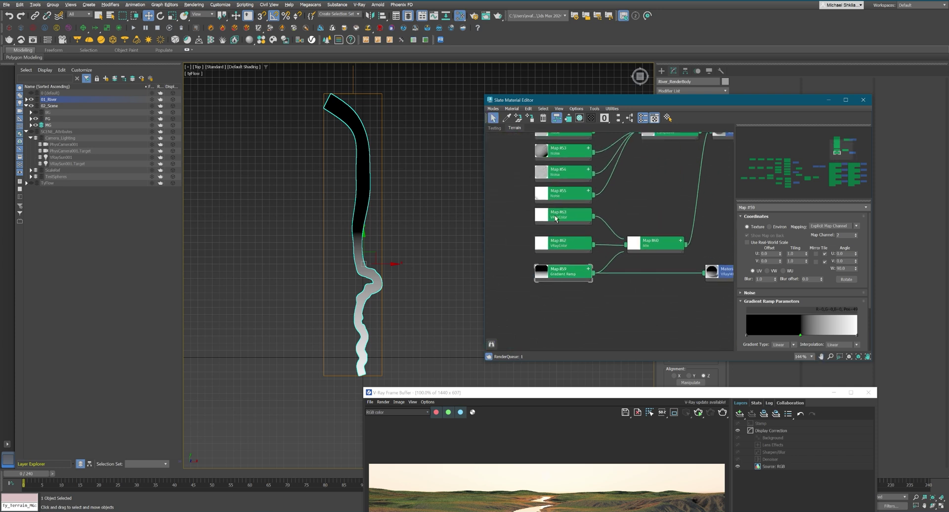
click(568, 219)
middle_drag(675, 193, 657, 206)
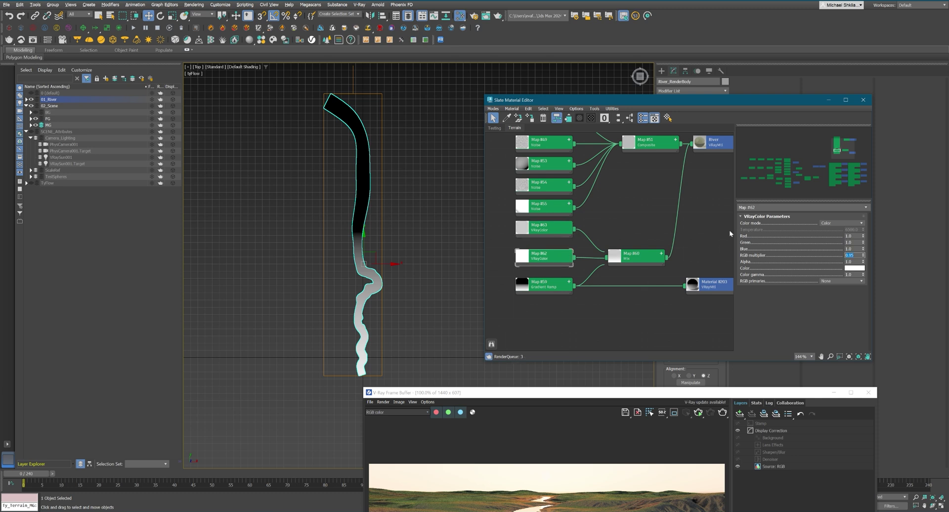
Step: Delete the temporary VRayMtl connected to the Gradient Ramp and assign the River material back to the selected river body
middle_drag(702, 162, 671, 190)
middle_drag(684, 266, 692, 244)
click(691, 291)
key(Delete)
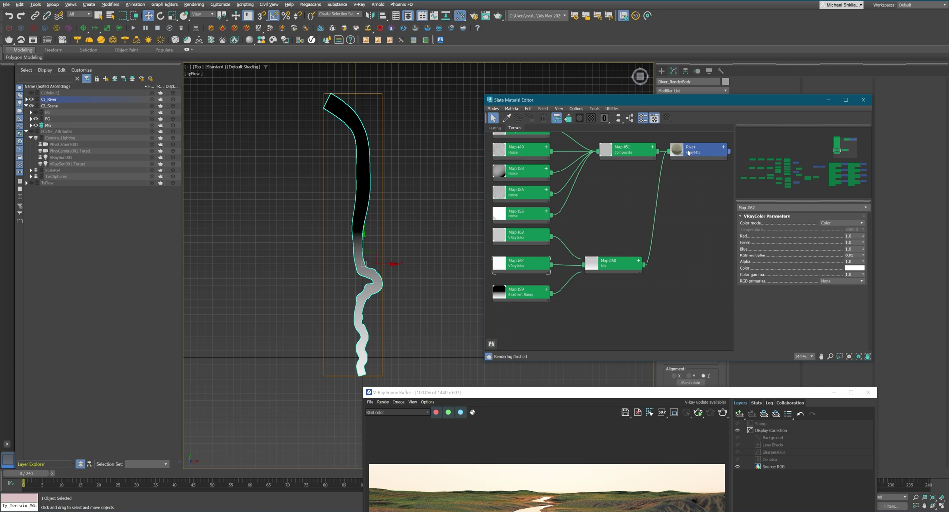
right_click(687, 149)
click(712, 190)
Step: Return to the camera view and start an interactive V-Ray render of the region over the distant river
click(419, 212)
key(alt+w)
drag(568, 395, 276, 38)
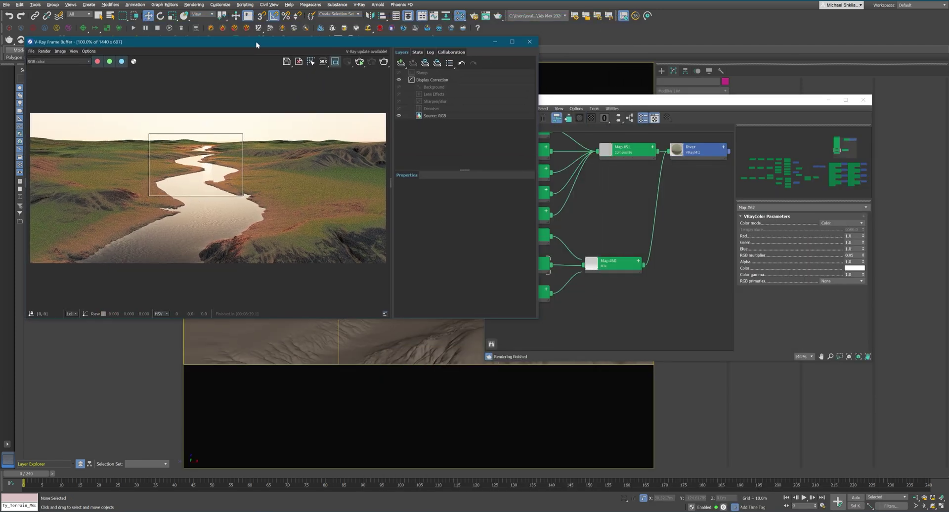
click(358, 61)
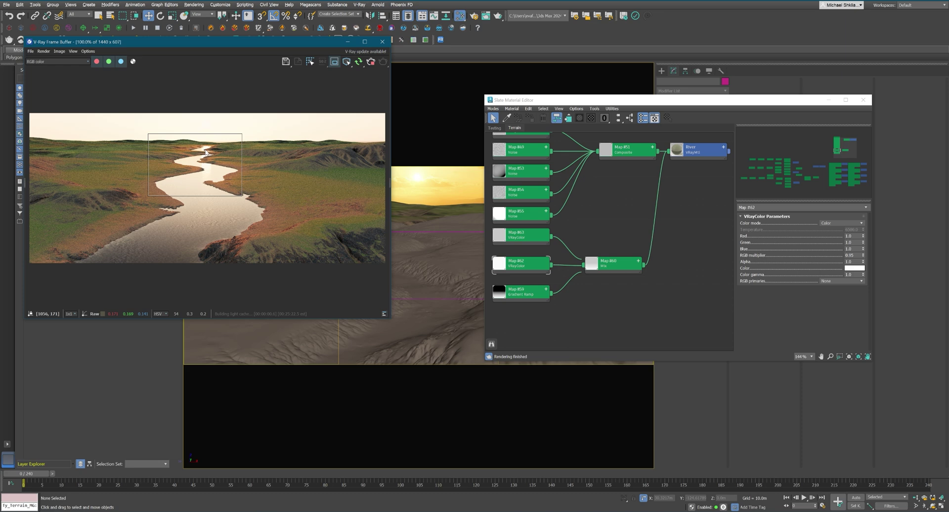
middle_drag(209, 183, 211, 184)
Step: Try moving the Gradient Ramp's middle black flag to about 80 percent of the ramp
middle_drag(584, 171, 609, 157)
double_click(549, 222)
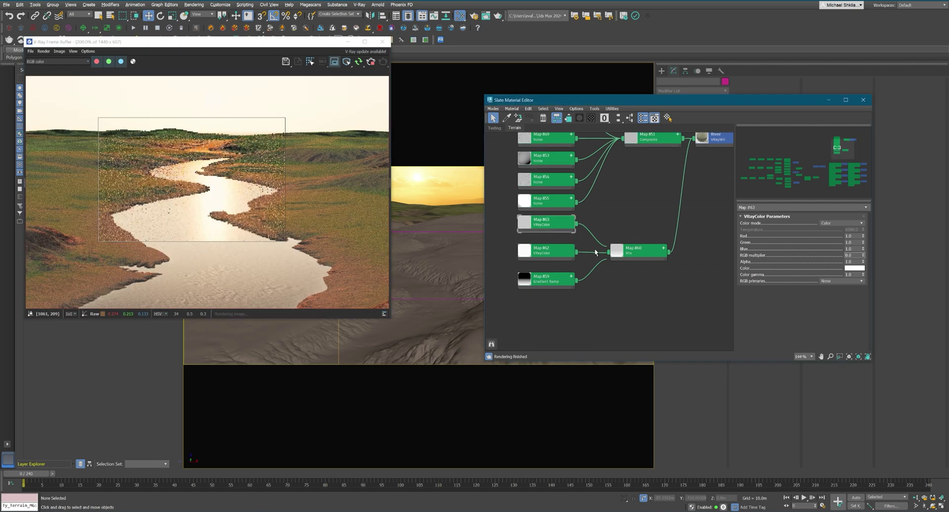
middle_drag(599, 247, 610, 237)
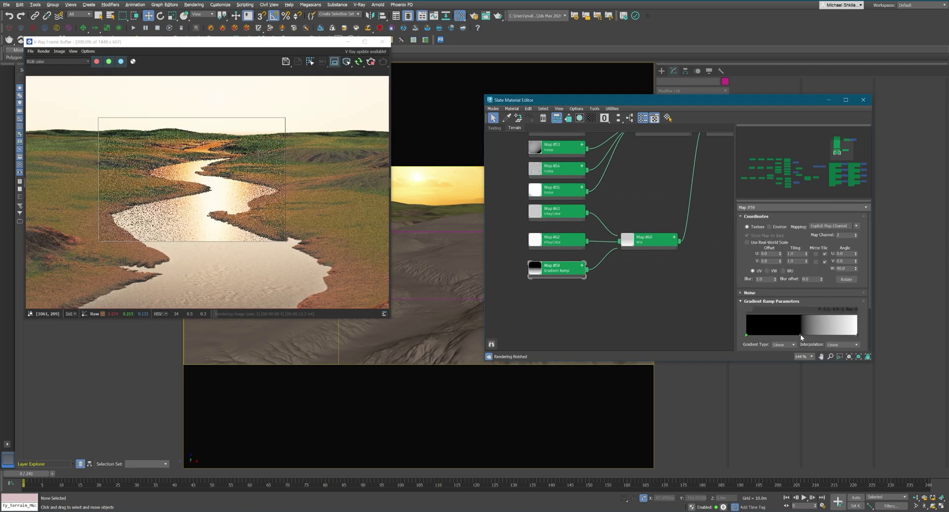
drag(801, 336, 837, 336)
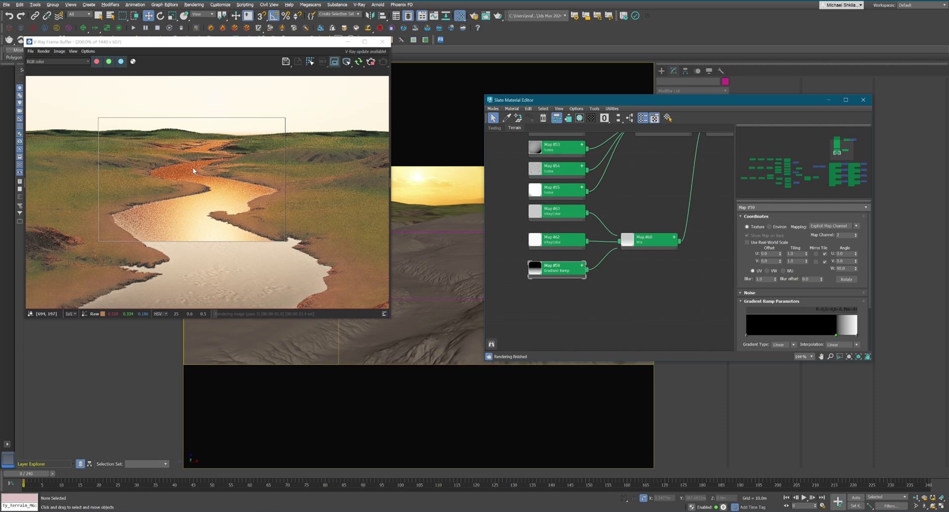
Step: Try an RGB multiplier of 0.5 on VRayColor Map #63
double_click(557, 212)
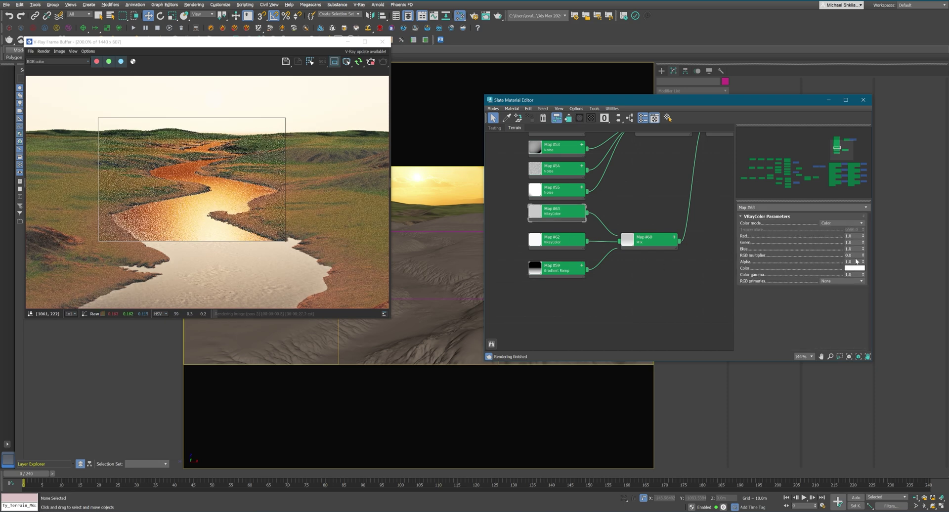
double_click(849, 256)
text(0.6)
key(Return)
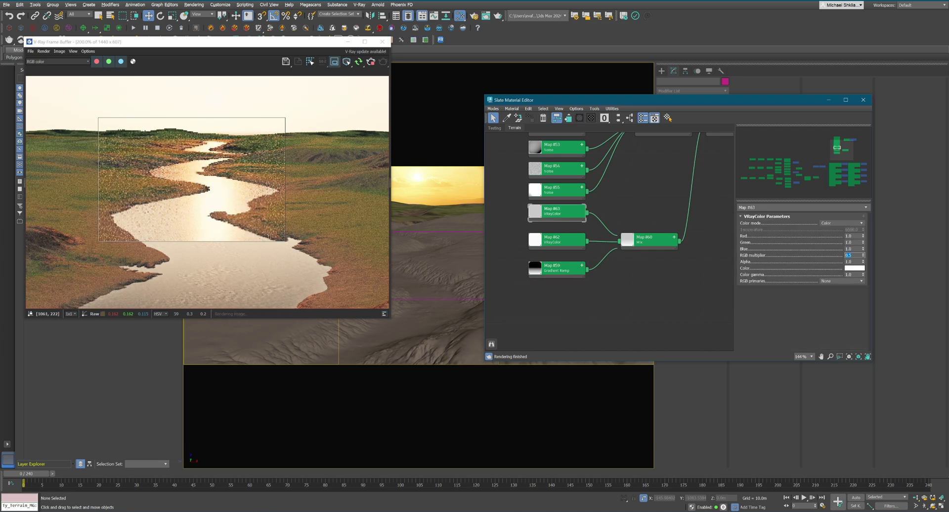
Step: Set Map #63's RGB multiplier to 1 and its color to red 0.6, green 0.6 and blue 0.2
text(1)
key(Return)
double_click(848, 236)
text(.6)
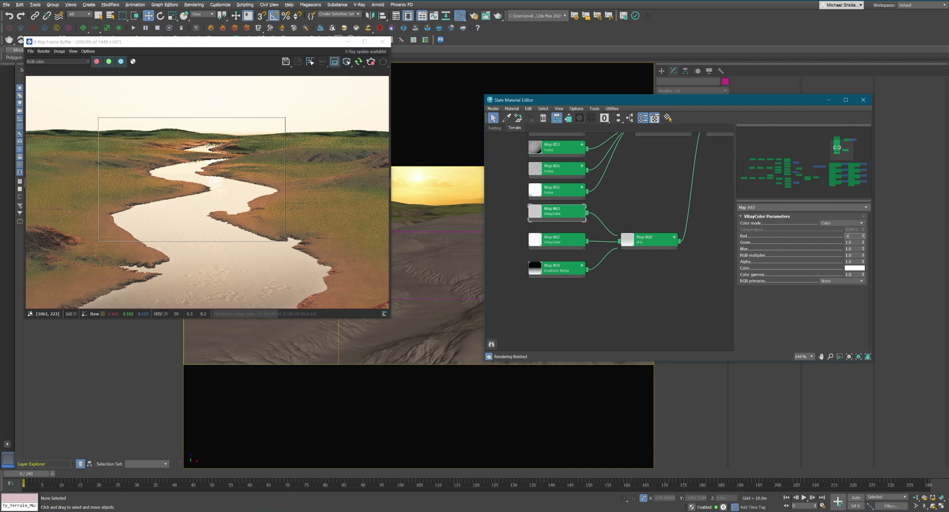
key(Tab)
text(.6)
key(Tab)
text(.2)
Step: Try a reddish color on Map #63 with green at 0.2 and red at 0.5
key(shift+Tab)
text(.)
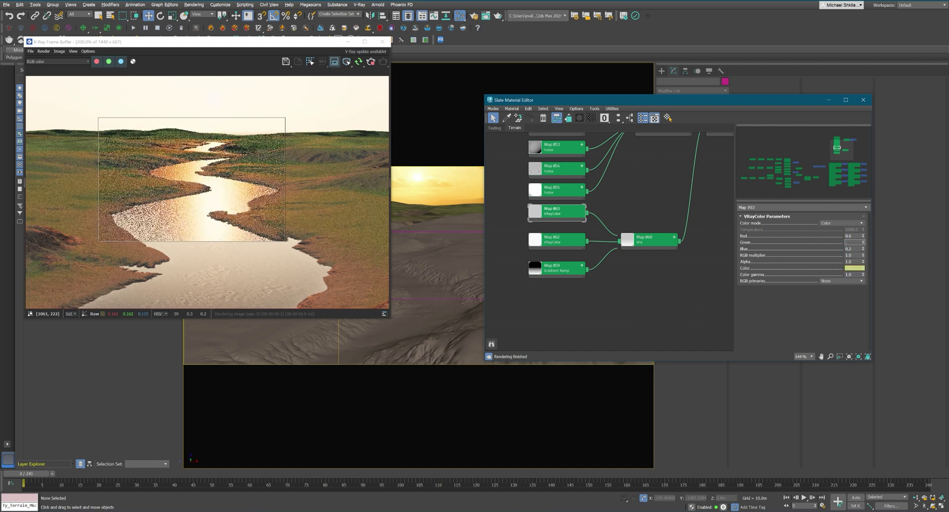
text(.2)
key(shift+Tab)
text(.2)
key(Return)
text(.5)
key(Tab)
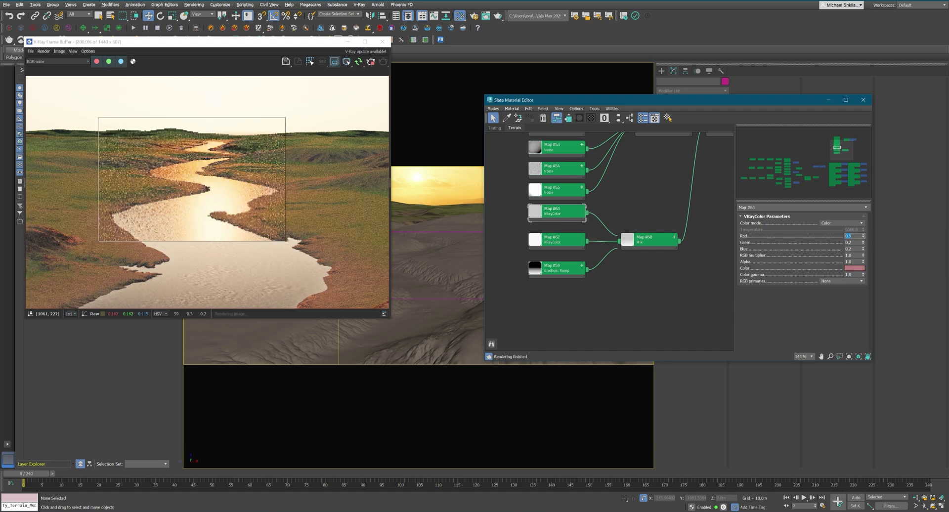
Step: Set Map #63's red, green and blue values all to 0.75 for a neutral grey
text(.5)
key(Tab)
text(.75)
key(shift+Tab)
text(.75)
key(shift+Tab)
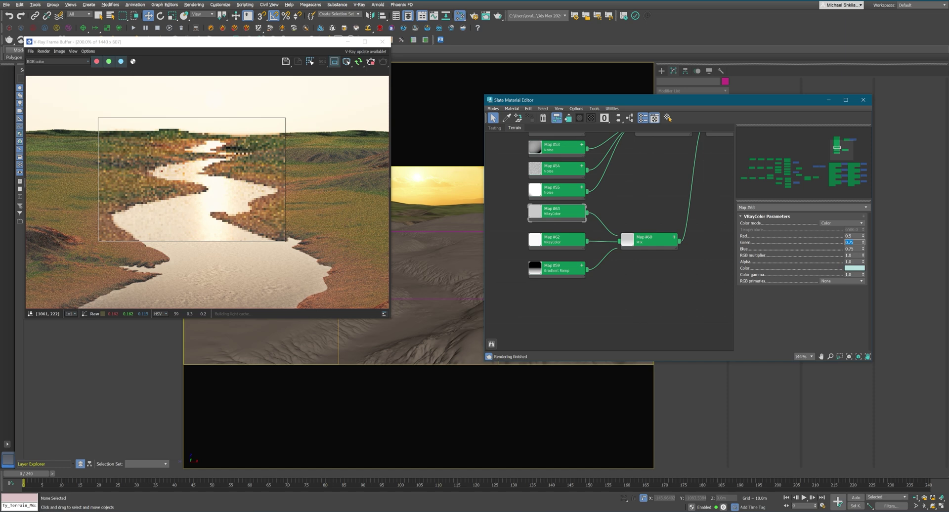
text(.75)
click(697, 282)
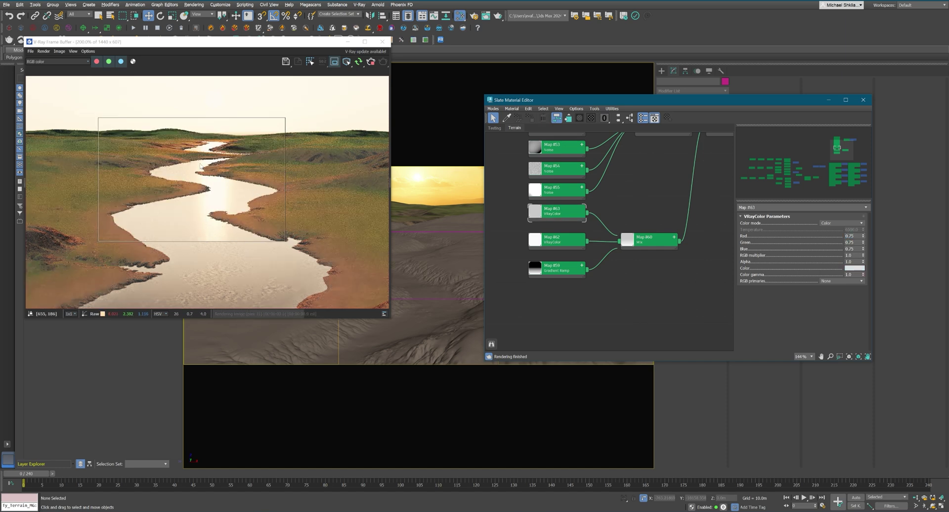
Step: Turn off region rendering and move the Gradient Ramp's middle black flag to about 60 percent of the ramp
scroll(256, 164, down, 1)
click(334, 61)
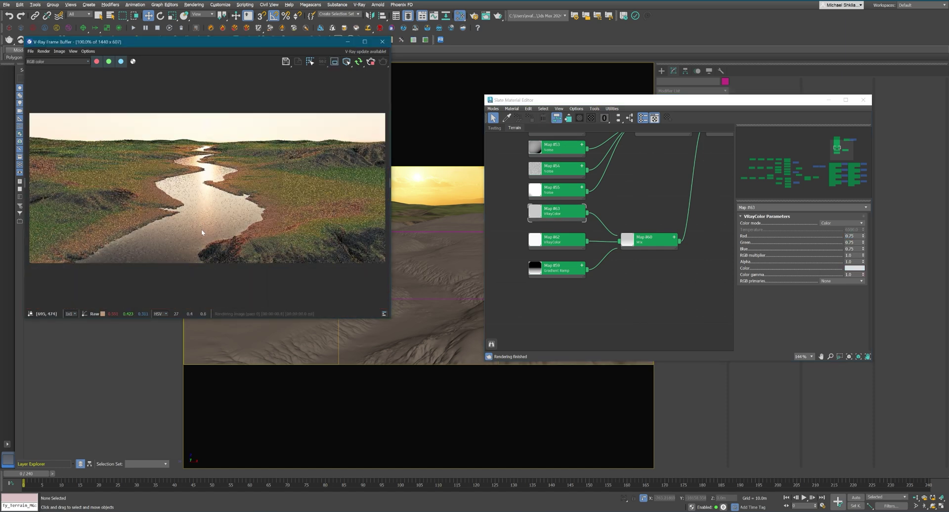
click(557, 268)
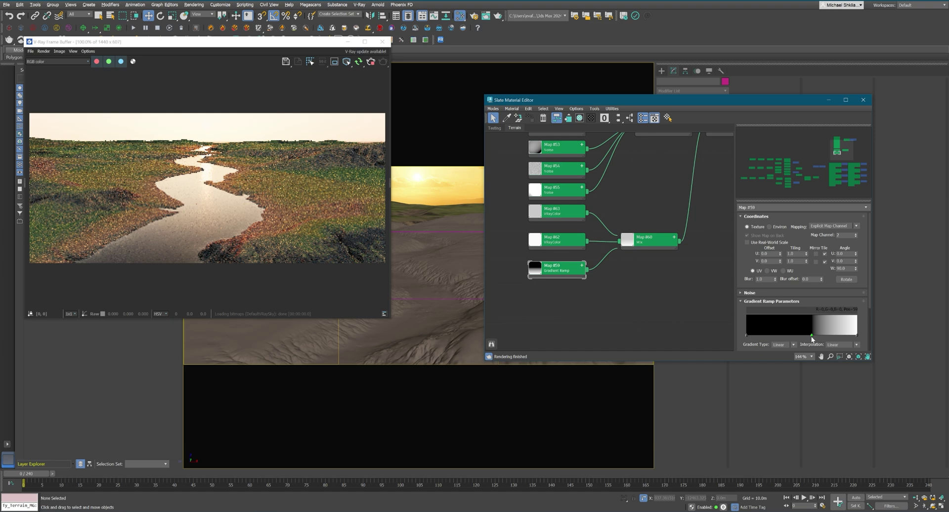
click(663, 278)
Step: Stop the interactive render and add a VRayDisplacementMod modifier to the river body
middle_drag(663, 277, 586, 325)
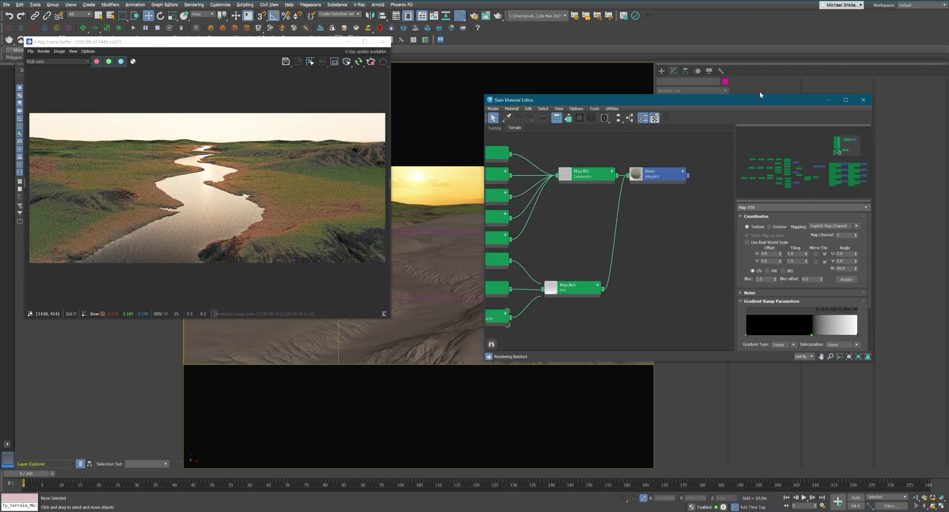
click(370, 62)
drag(584, 99, 279, 260)
click(501, 240)
click(669, 93)
text(v)
click(671, 106)
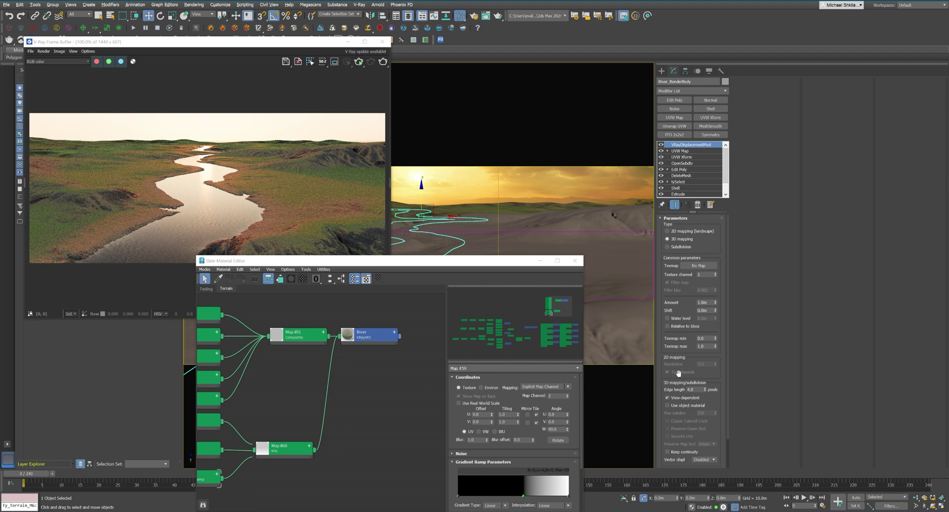
Step: Link the Map #51 Composite as the displacement texmap, with an amount of 0.3 m and a shift of -0.1 m
drag(399, 336, 707, 265)
key(Return)
text(0.2)
key(Tab)
text(-0.1)
key(Return)
Step: Enable region rendering, enlarge the region to cover most of the river, and render it interactively
click(334, 61)
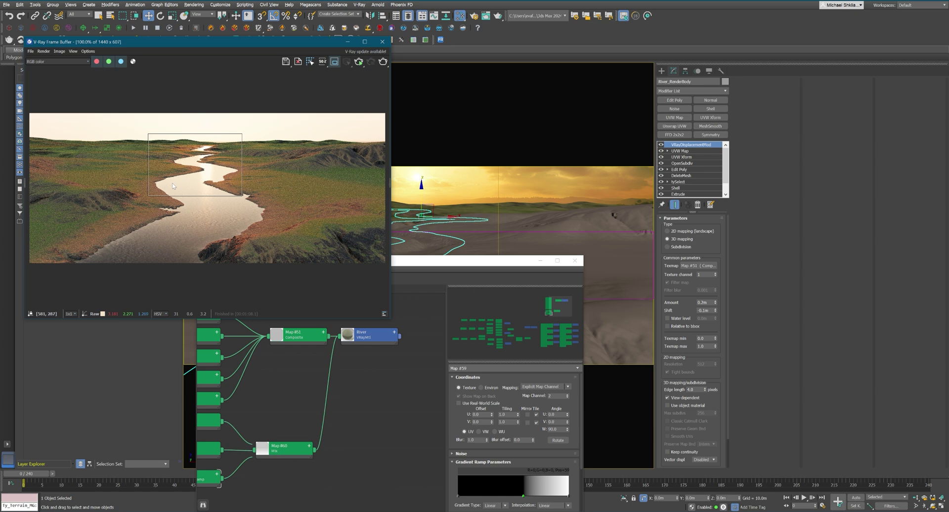
drag(150, 200, 68, 218)
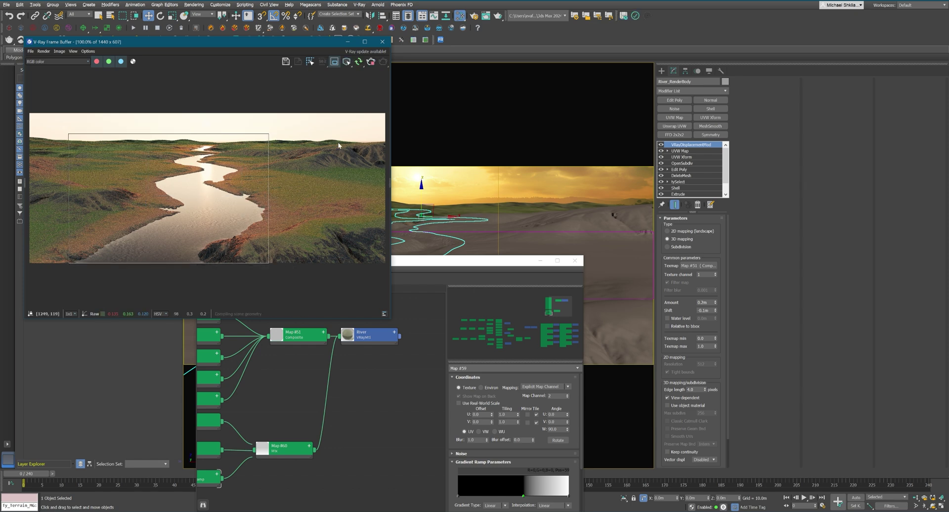
scroll(210, 225, up, 1)
middle_drag(193, 90, 194, 114)
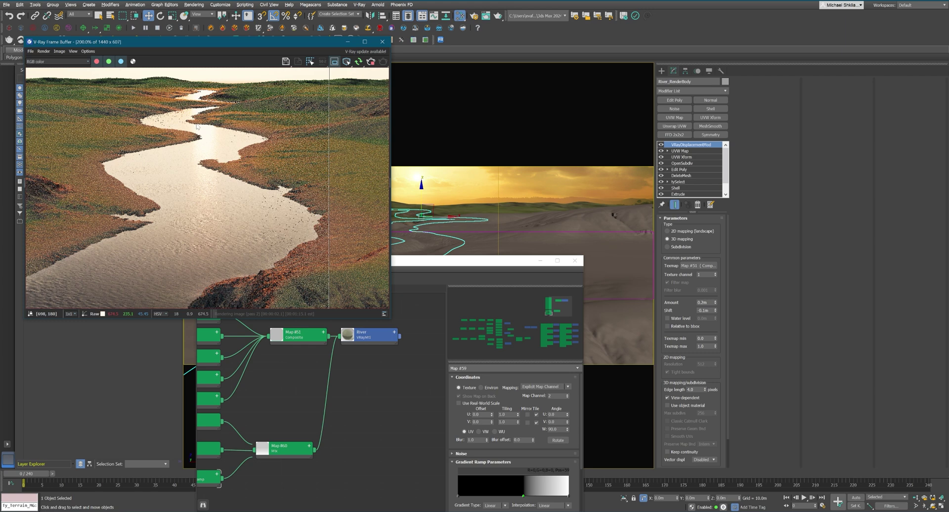
Step: Set the river's displacement amount to 1 m and its shift to -0.5 m
double_click(702, 302)
text(1)
key(Return)
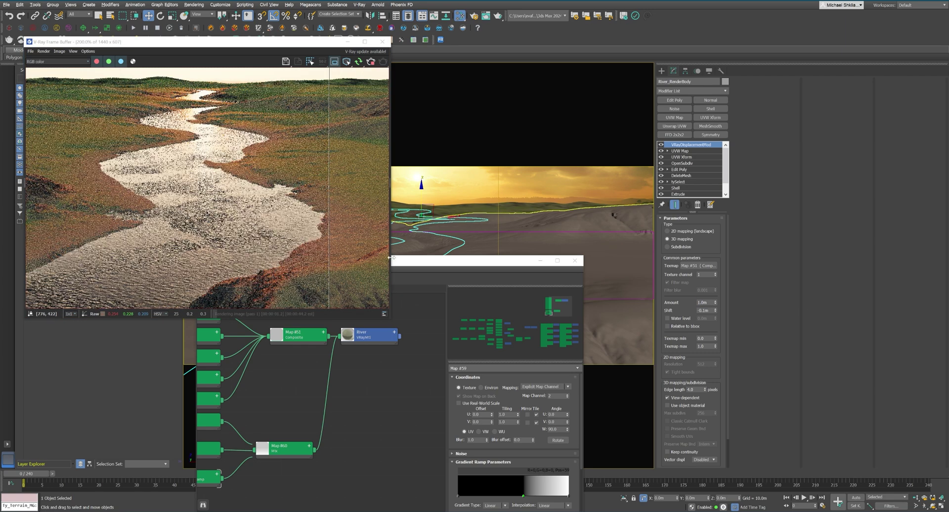
double_click(704, 310)
text(-0.5)
key(Return)
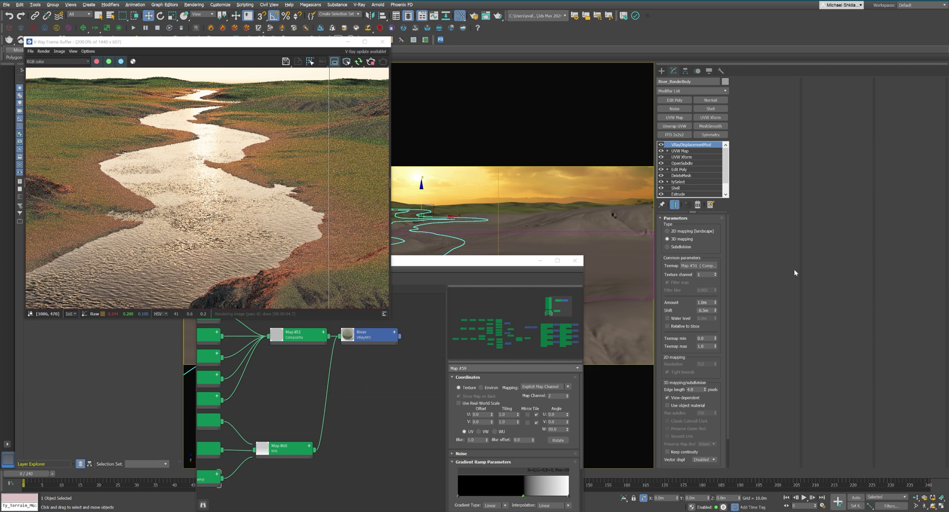
Step: Examine the displaced water ripples along the river in the interactive render, close up and from farther out
middle_drag(151, 236, 243, 211)
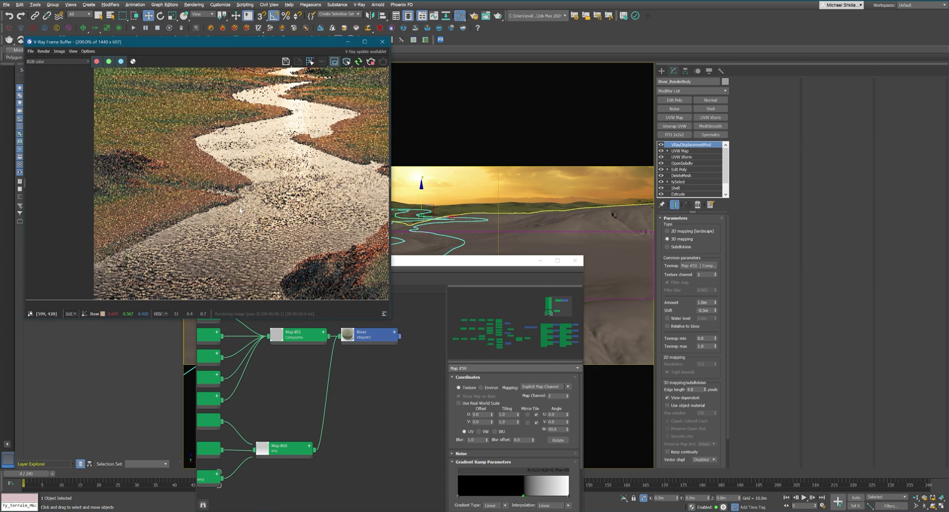
scroll(243, 211, down, 2)
scroll(207, 217, up, 2)
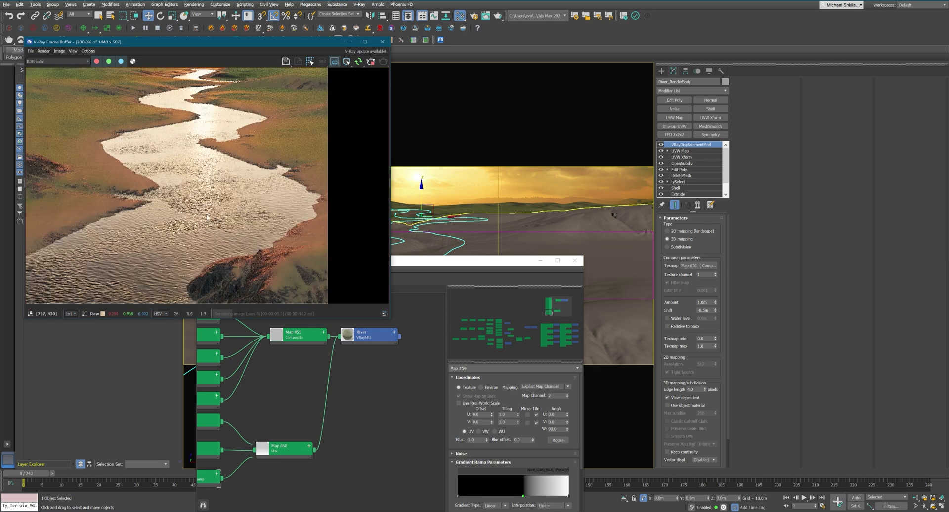
scroll(189, 220, down, 1)
scroll(202, 207, up, 1)
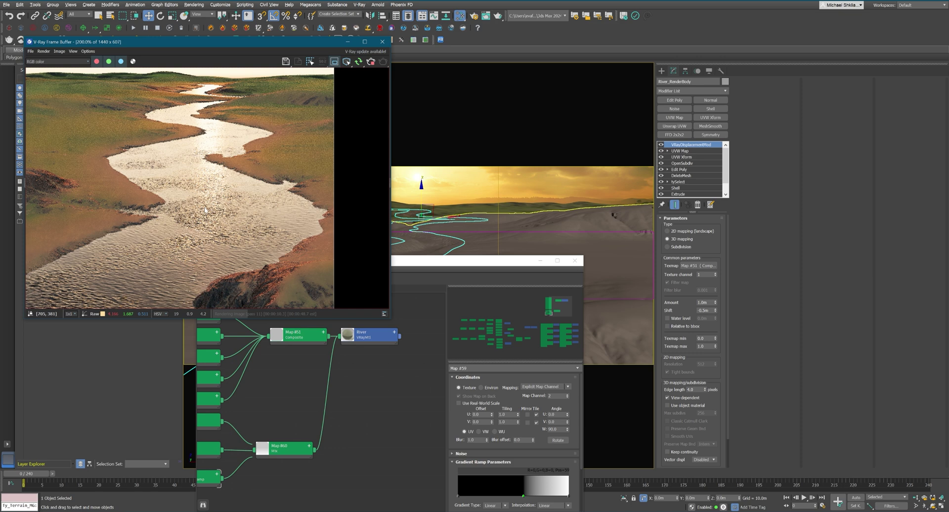
scroll(203, 205, down, 1)
scroll(203, 206, up, 1)
middle_drag(203, 206, 257, 182)
Step: Set the Map #51 Composite's Layer 3 opacity to 10 and its Layer 2 opacity to 15
middle_drag(252, 376, 388, 363)
scroll(358, 407, down, 1)
scroll(369, 367, up, 1)
double_click(405, 354)
key(Tab)
key(Tab)
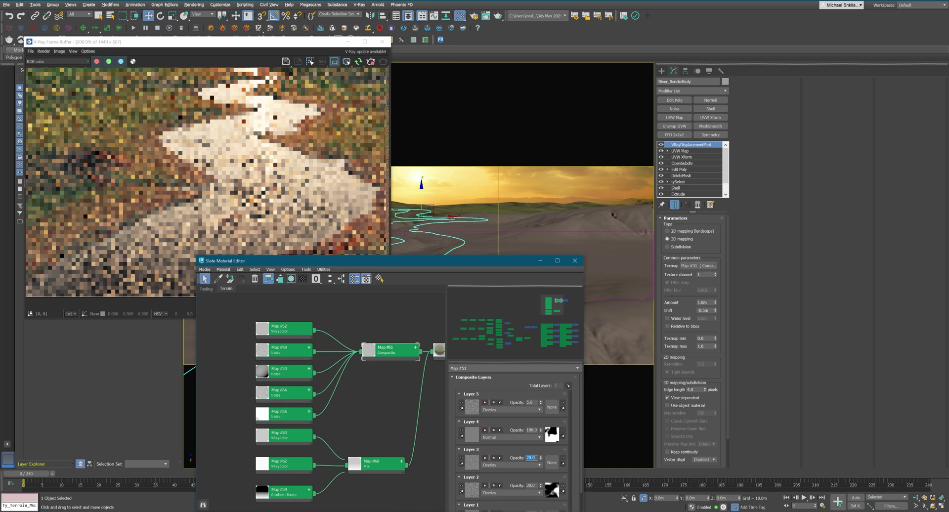
text(10)
key(Tab)
text(15)
key(Tab)
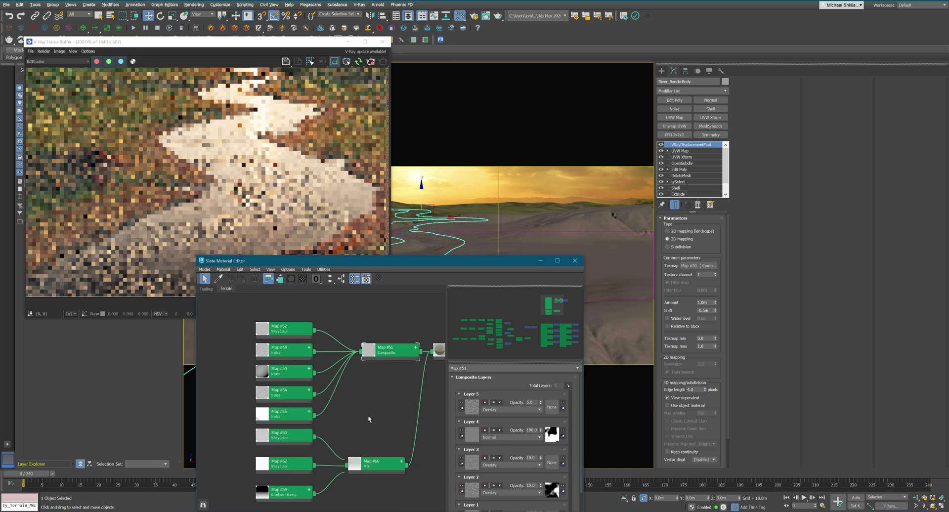